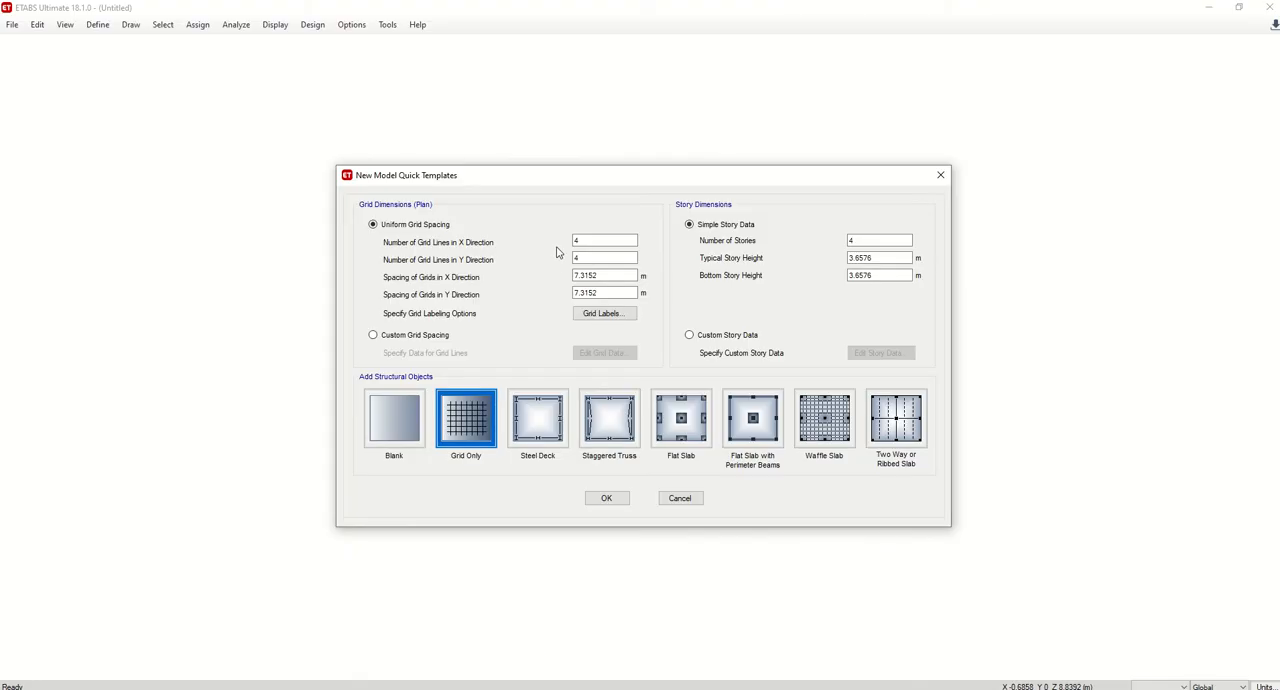
Create a grid-only model with 5 X and 1 Y grid lines, 2 stories and 5 m story heights, checking the truss drawing in AutoCAD.
double_click(576, 240)
double_click(585, 258)
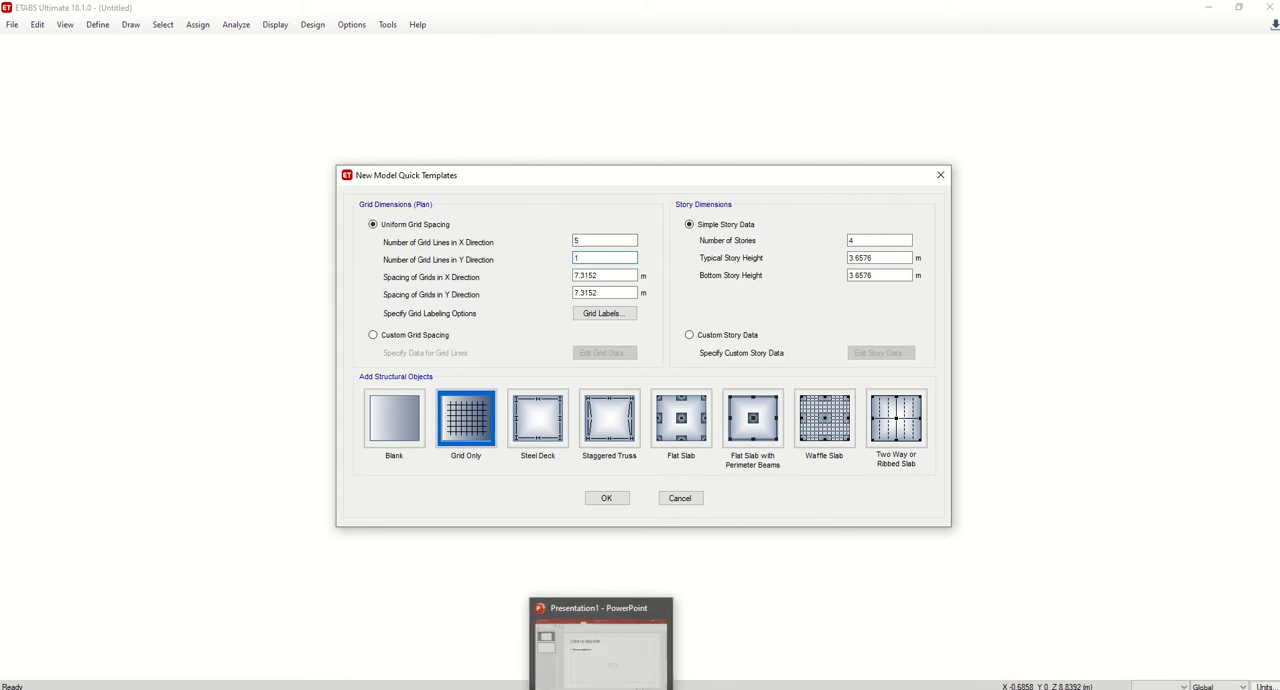
click(582, 688)
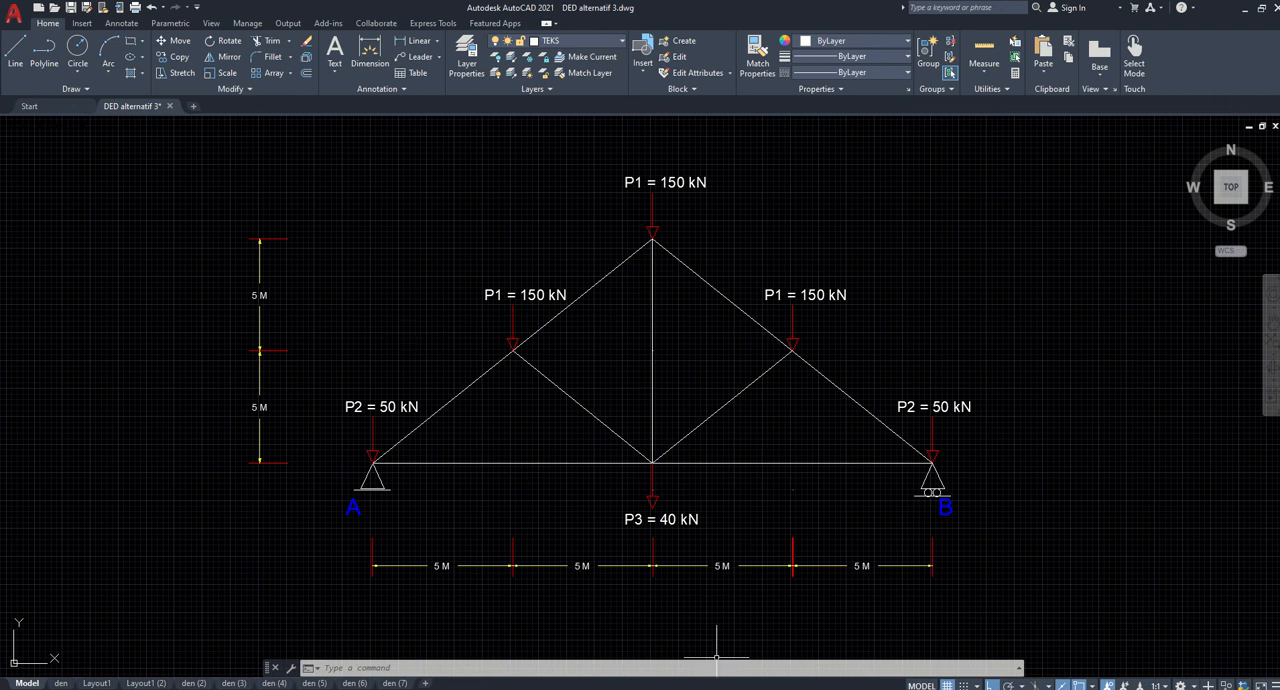
click(760, 688)
drag(868, 243, 814, 244)
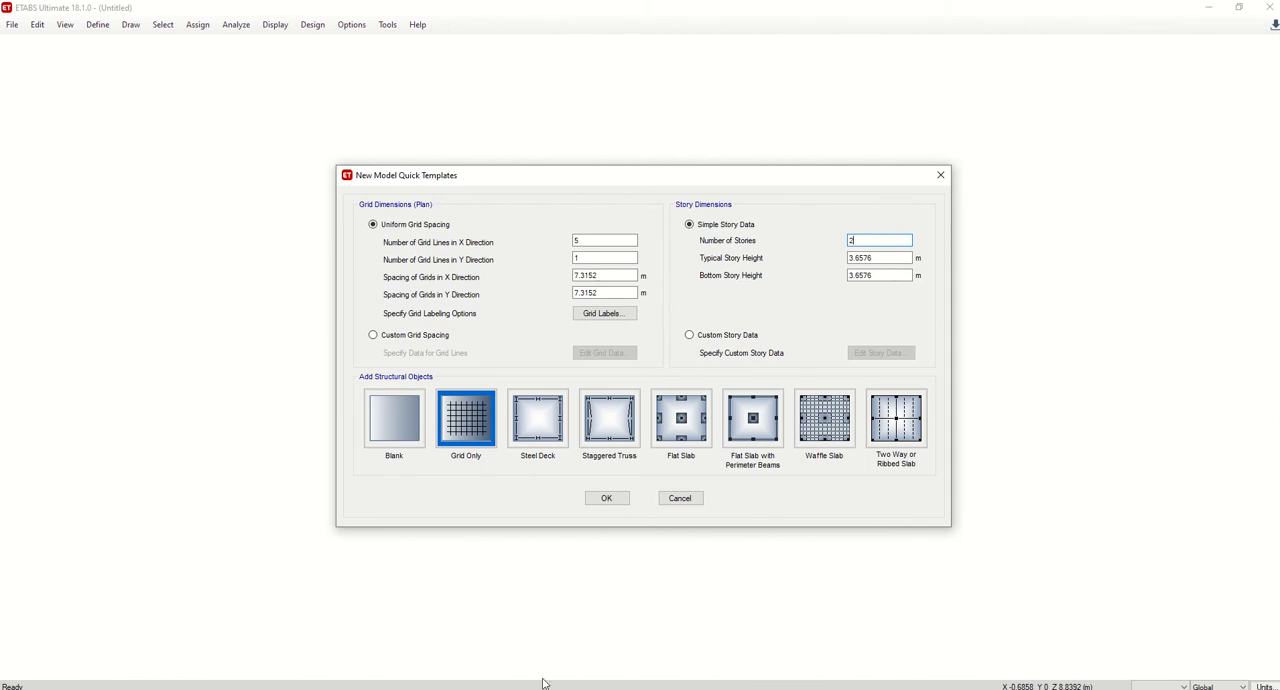
key(alt+Tab)
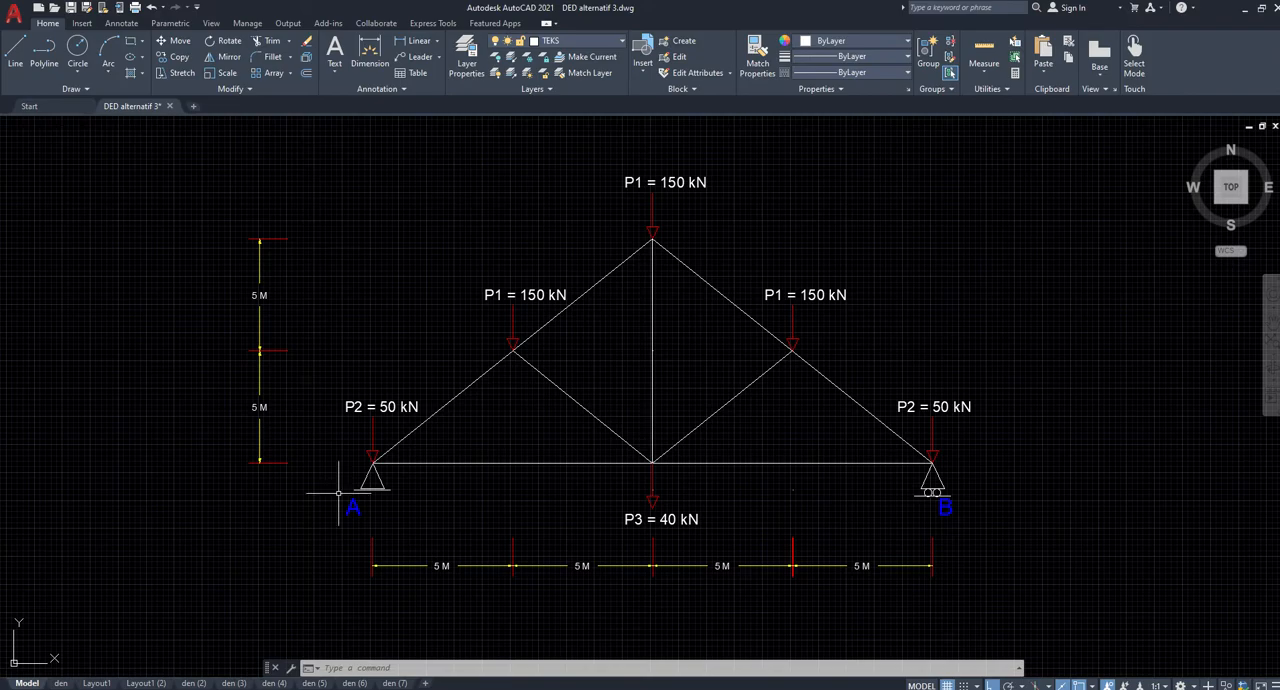
key(alt+Tab)
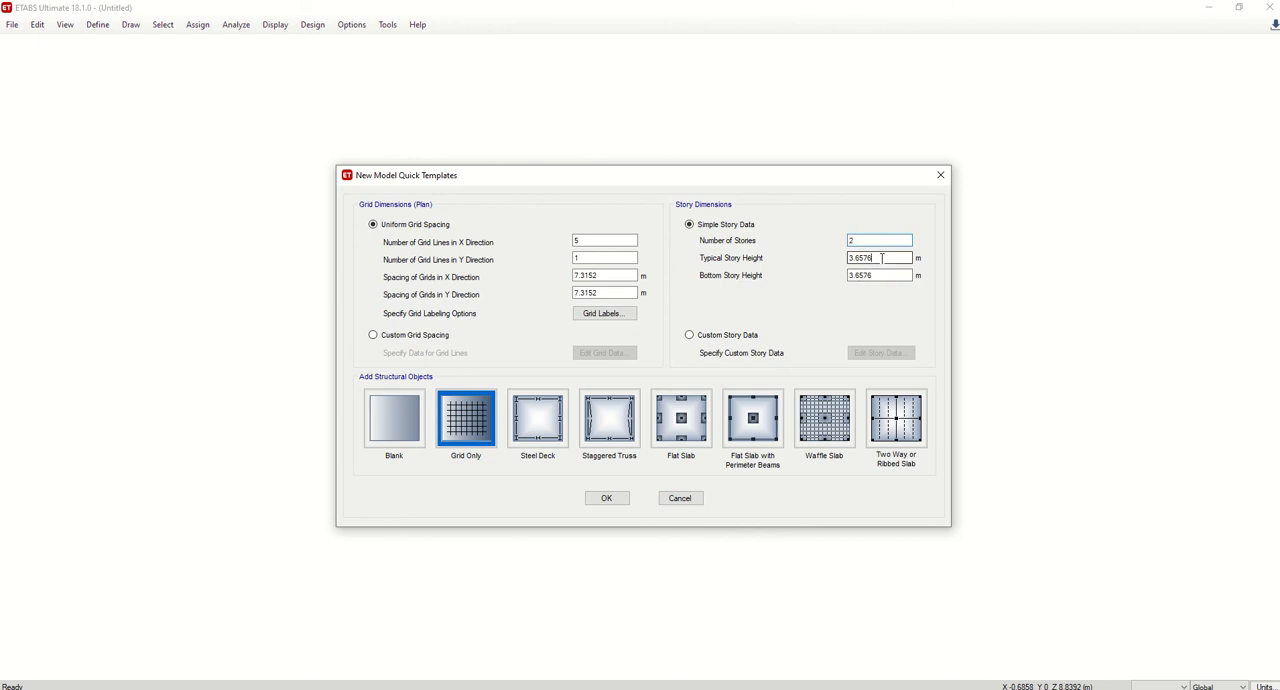
drag(883, 258, 834, 275)
text(55)
click(606, 497)
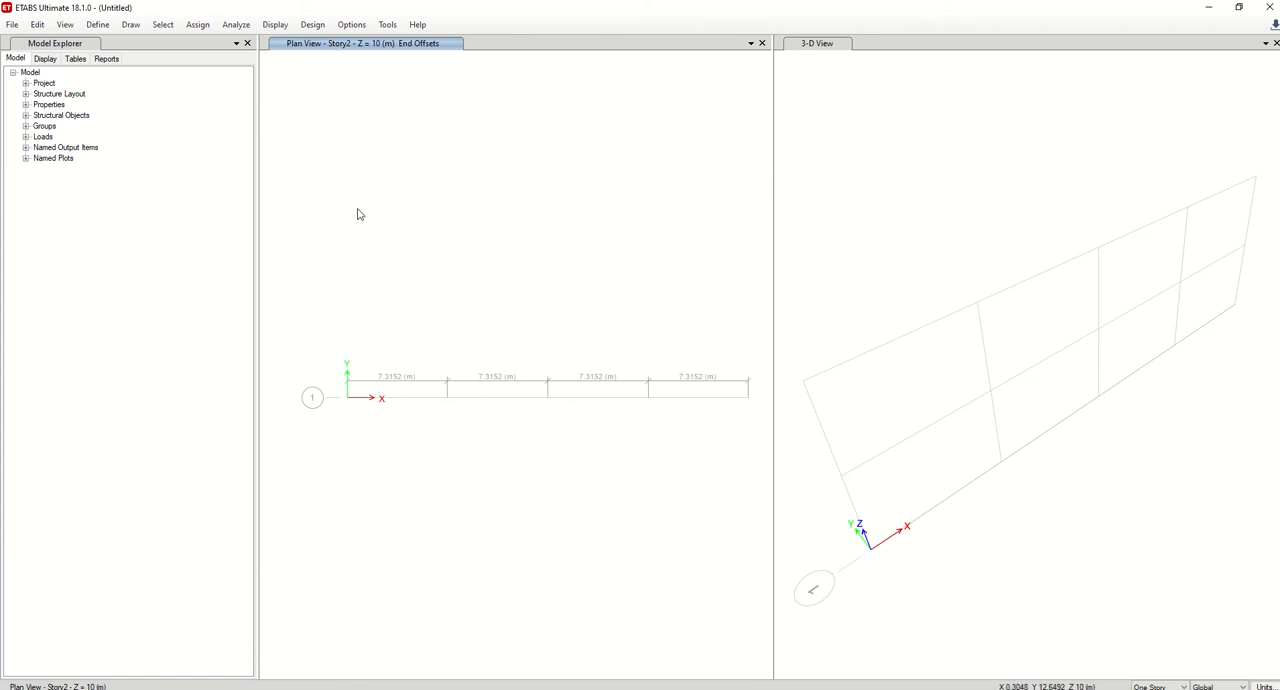
Switch the plan view to the elevation along grid line 1.
click(65, 25)
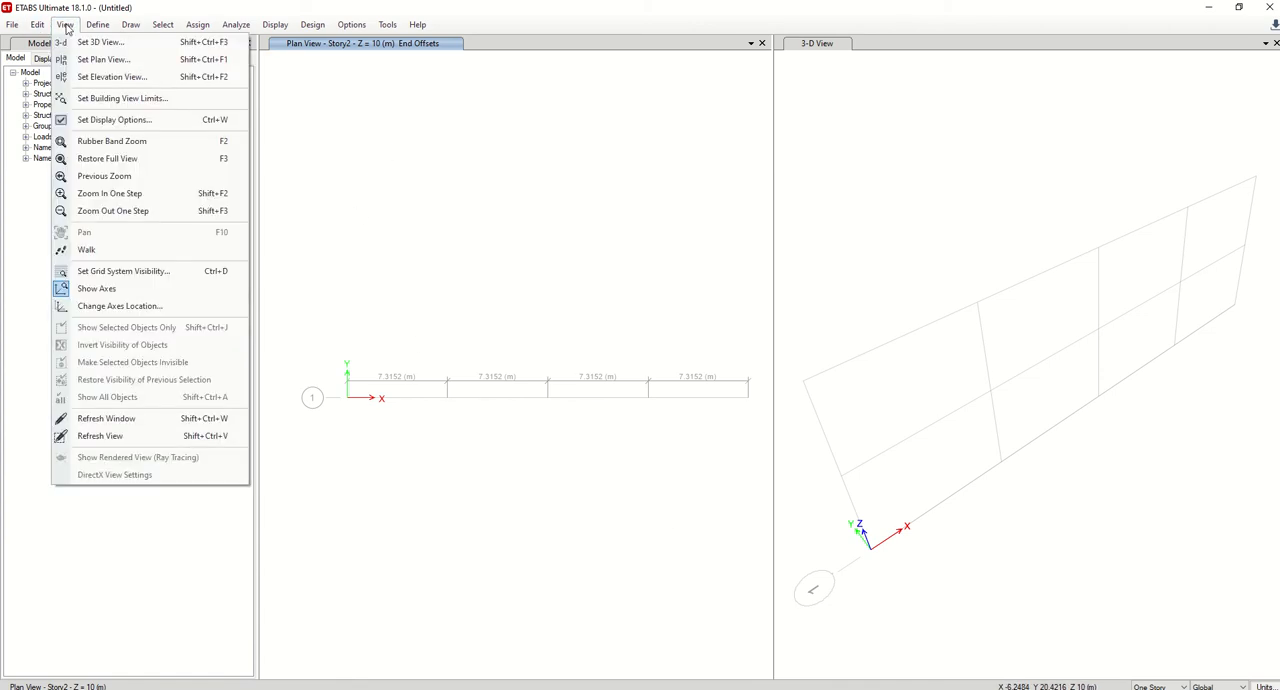
click(95, 77)
click(516, 323)
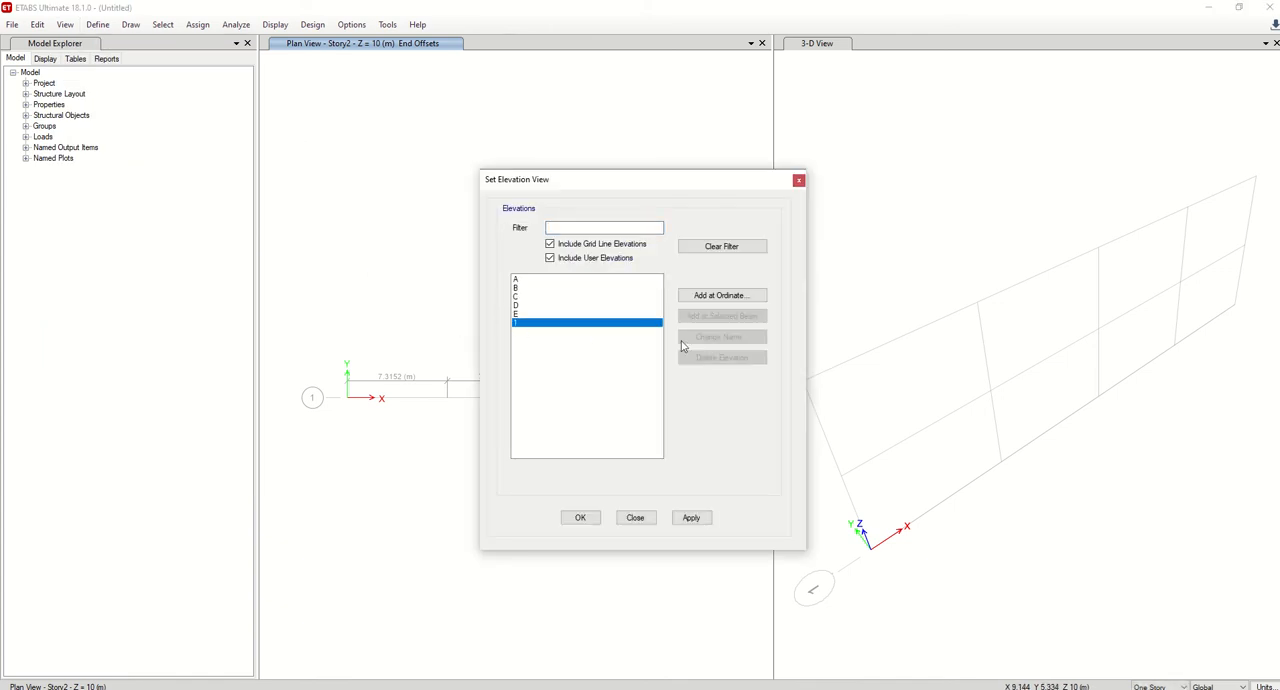
click(691, 518)
click(580, 517)
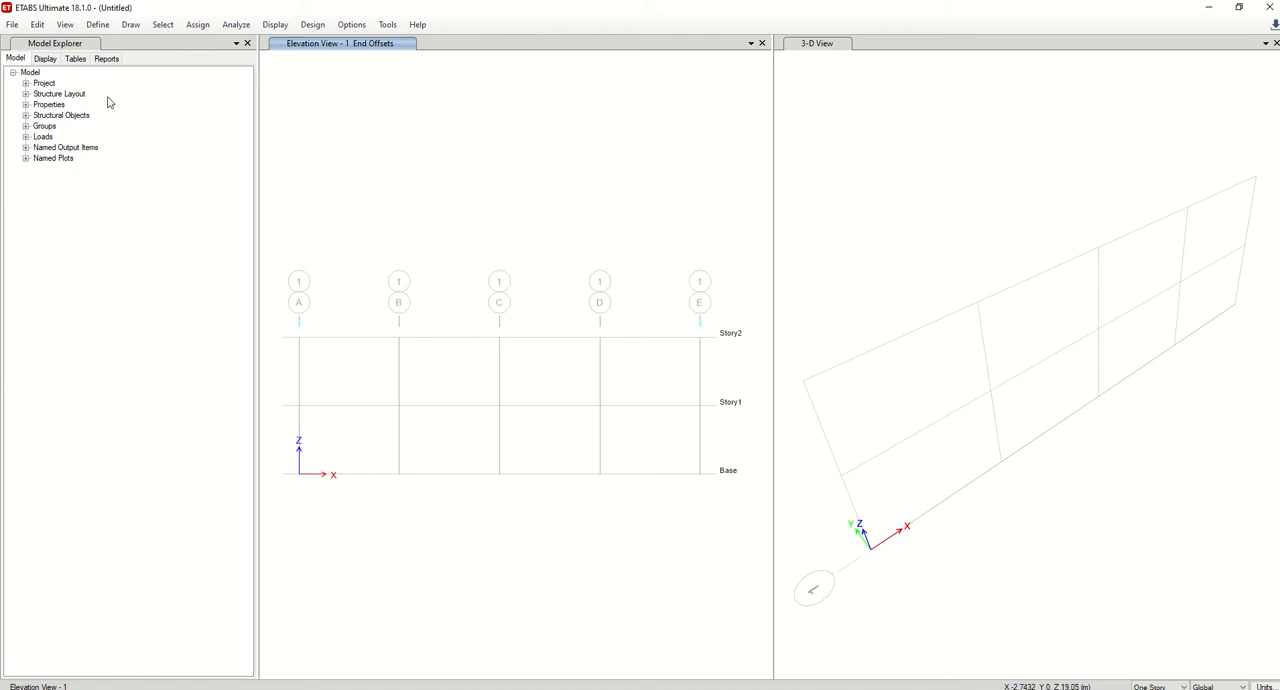
Add a new United States ASTM A992 Grade 50 steel material with a weight per unit volume of 0.
click(97, 24)
click(110, 43)
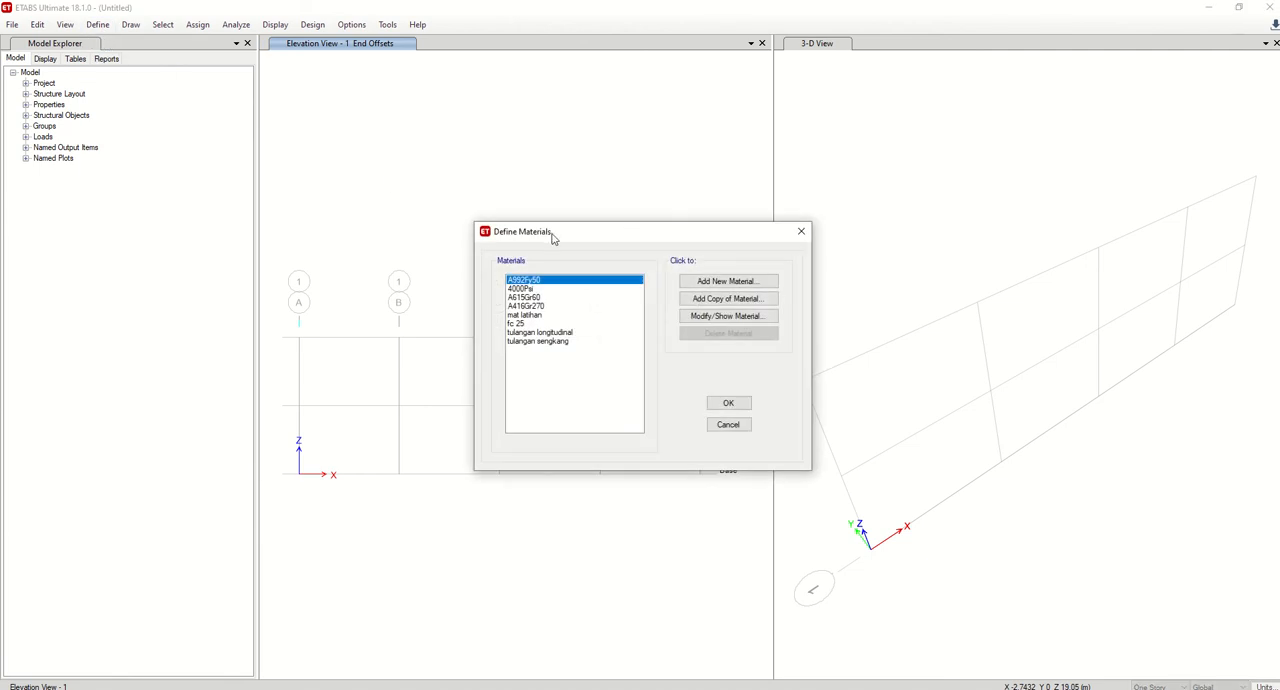
click(710, 281)
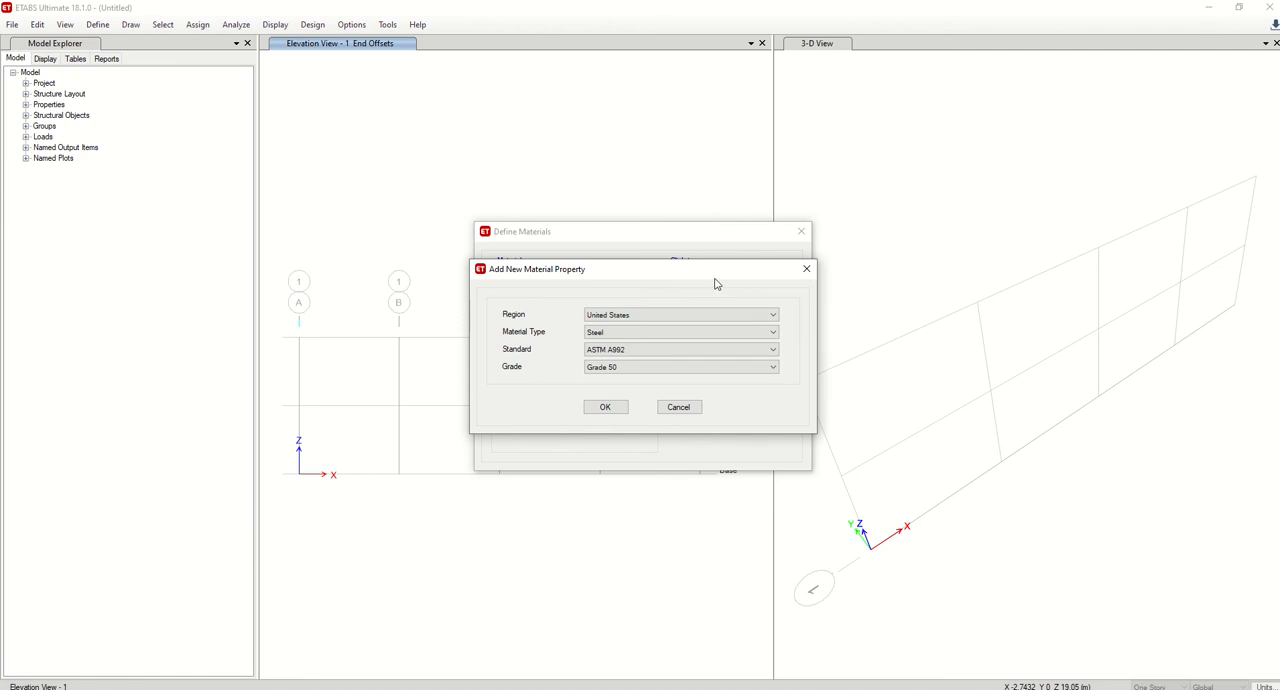
click(620, 409)
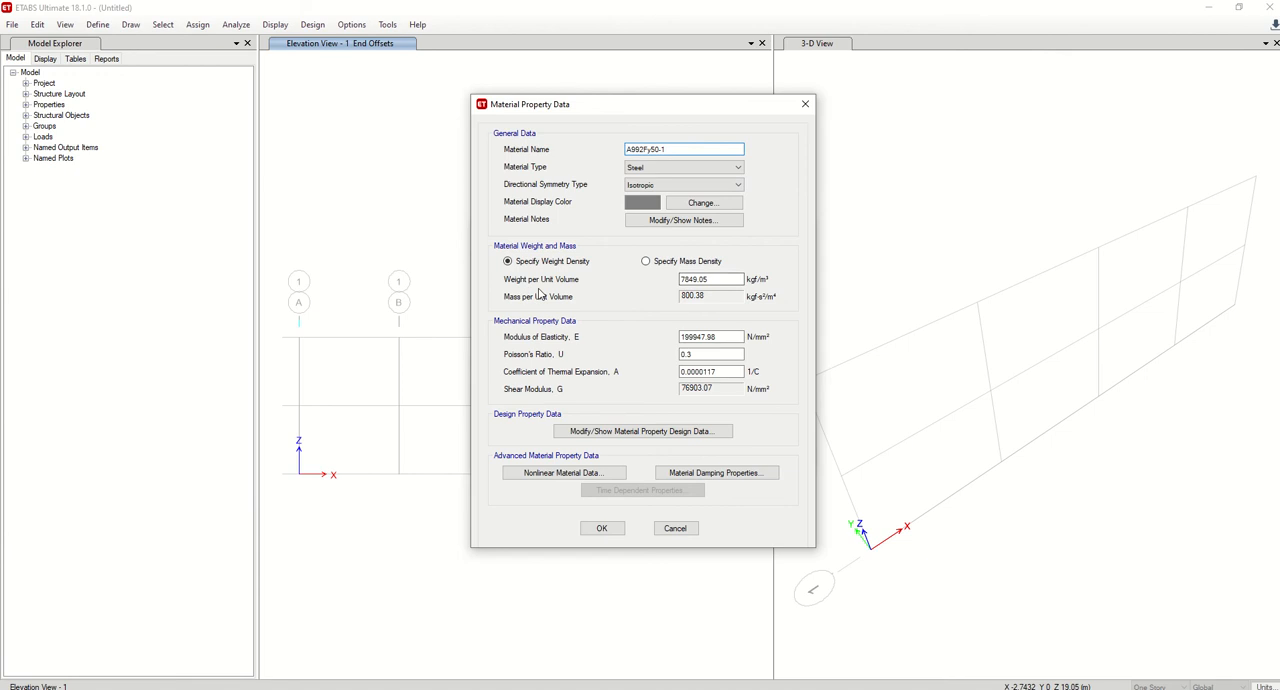
drag(715, 280, 637, 282)
text(0)
click(604, 528)
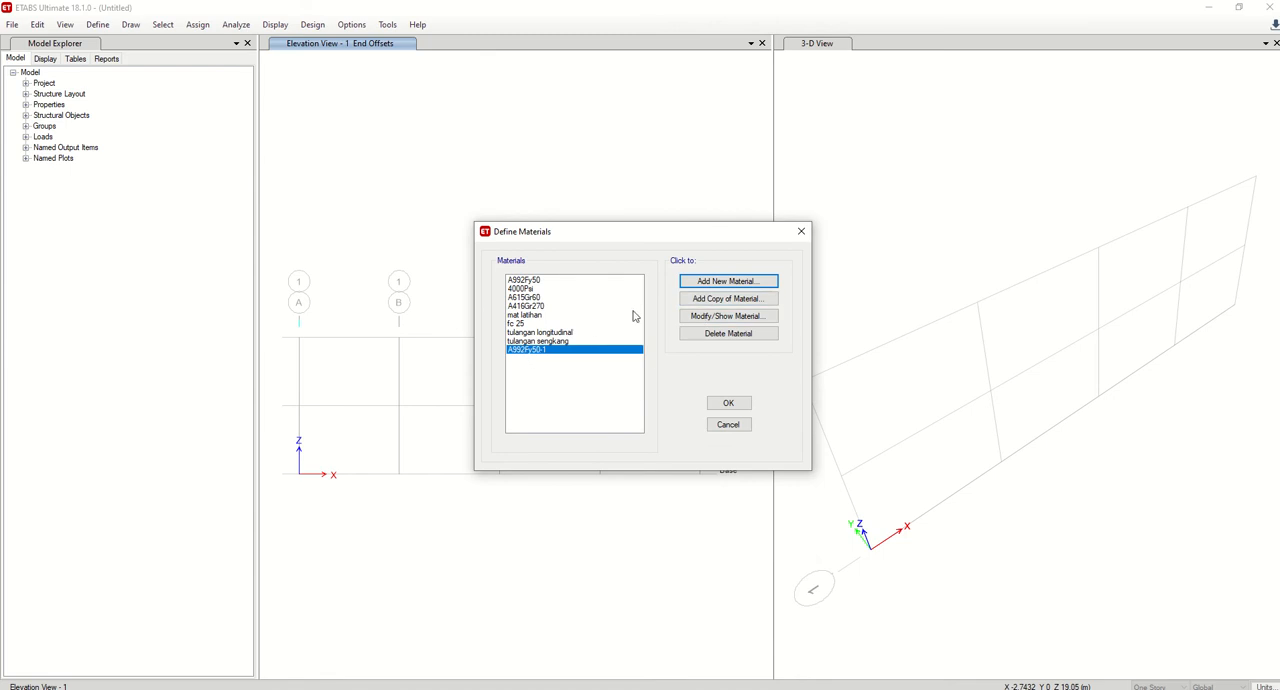
Rename the newly added steel material to TRUSS and accept the material definitions.
click(714, 316)
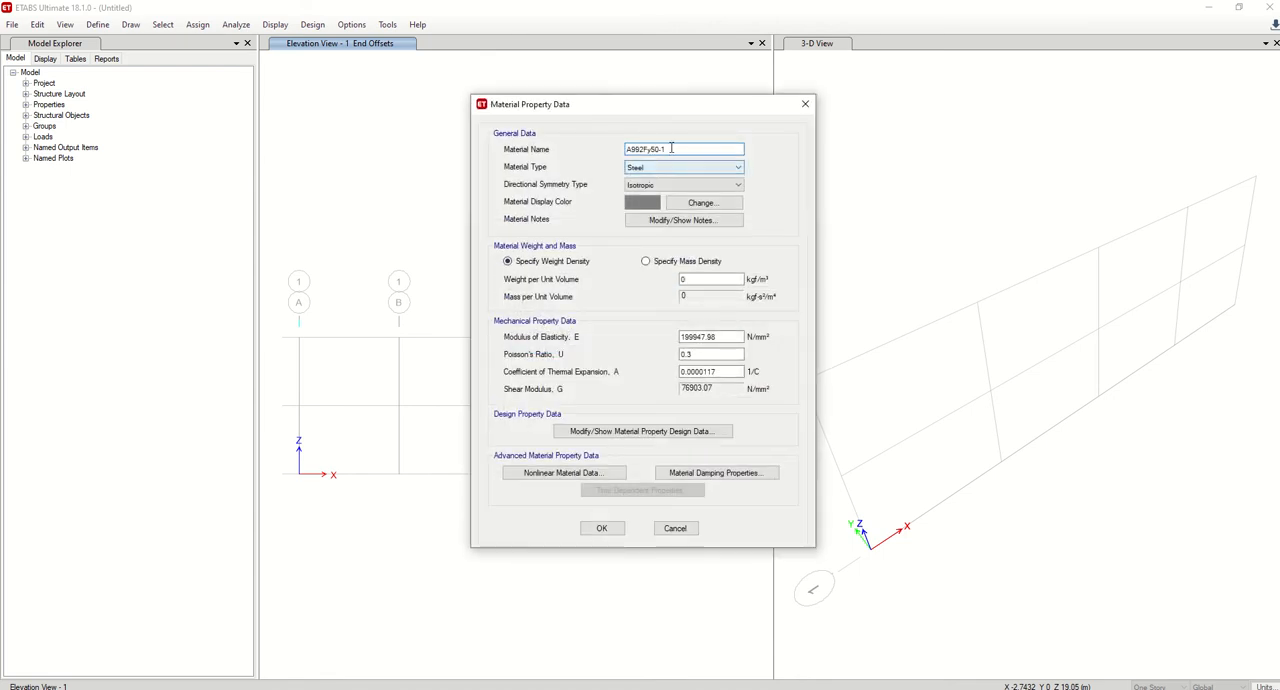
drag(674, 149, 586, 151)
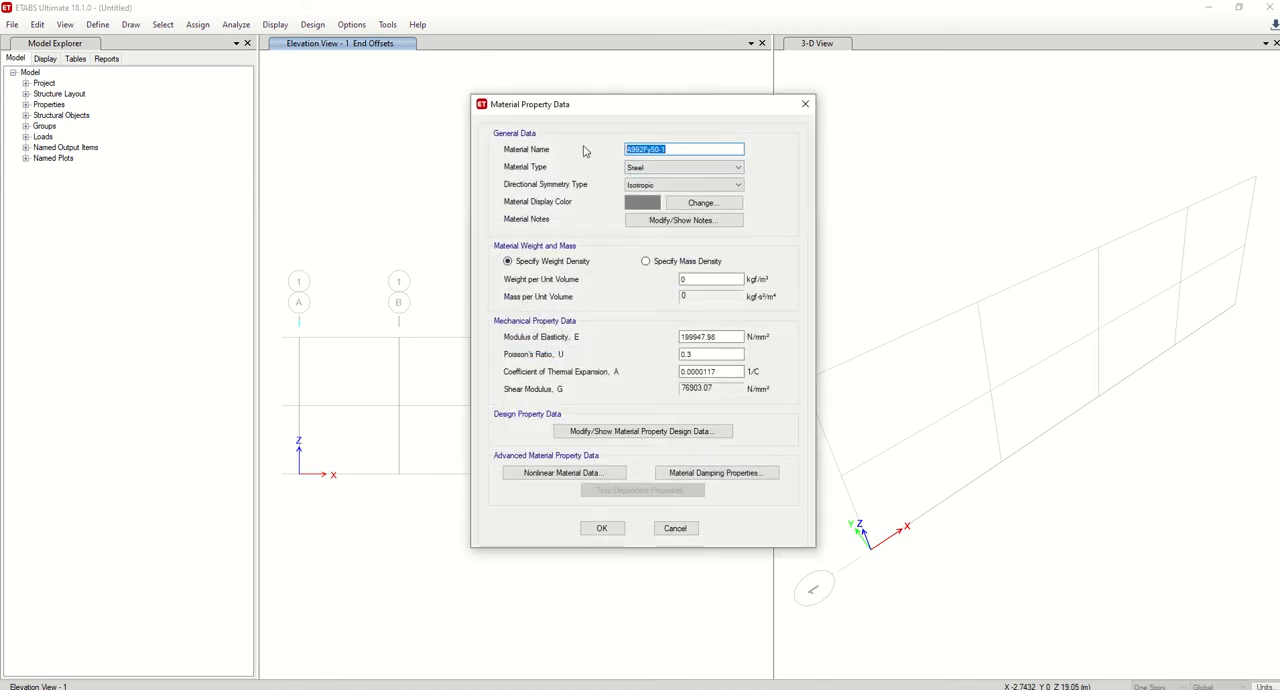
text(TRUSS)
click(601, 528)
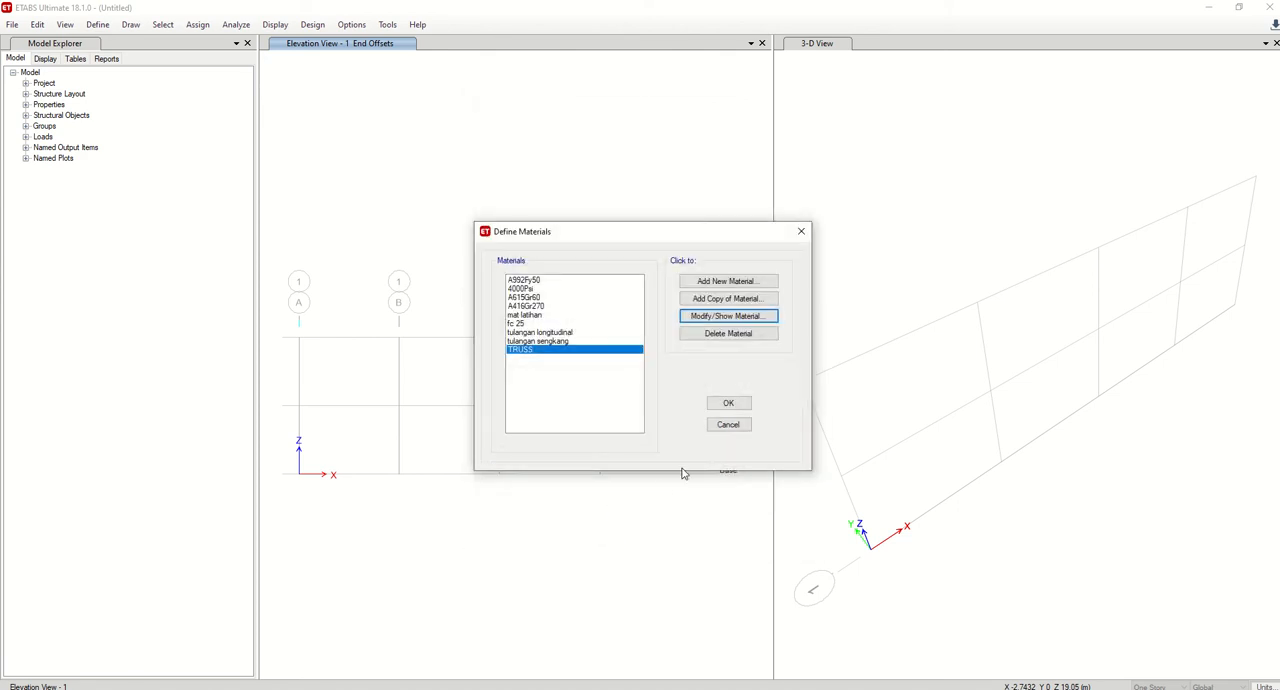
click(717, 407)
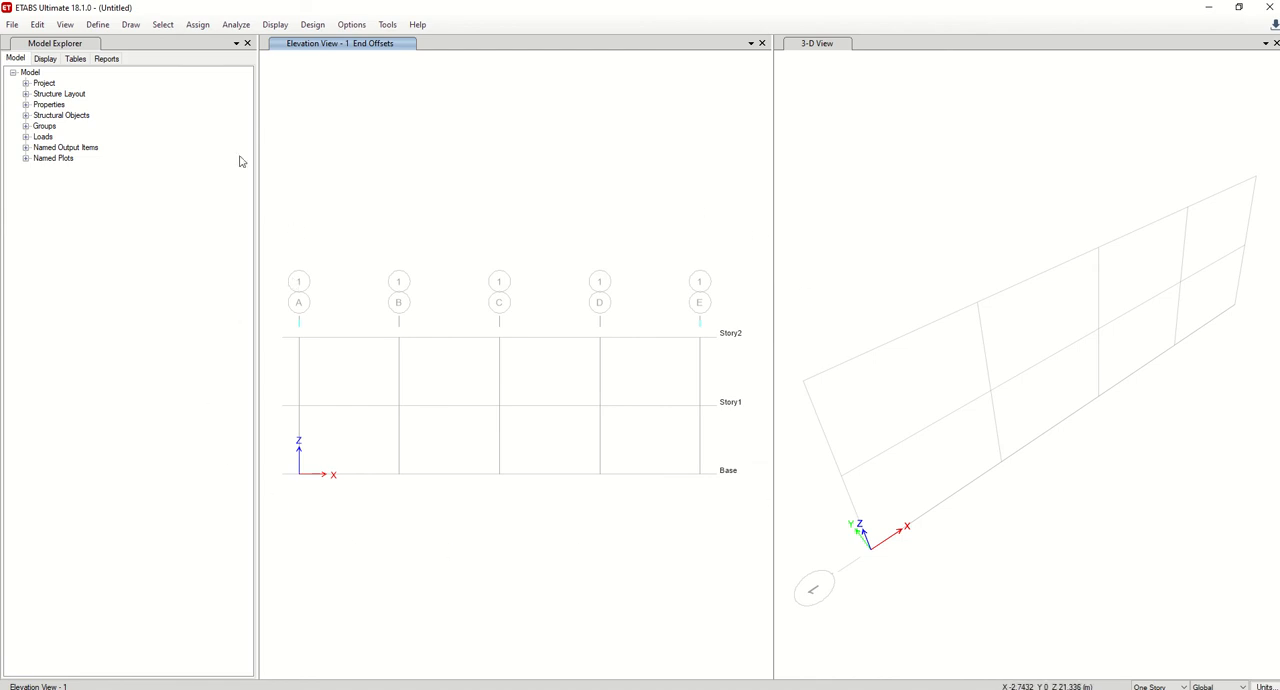
Add a Concrete Rectangular frame section named TRUSS that uses the TRUSS material, keeping the default dimensions.
click(106, 28)
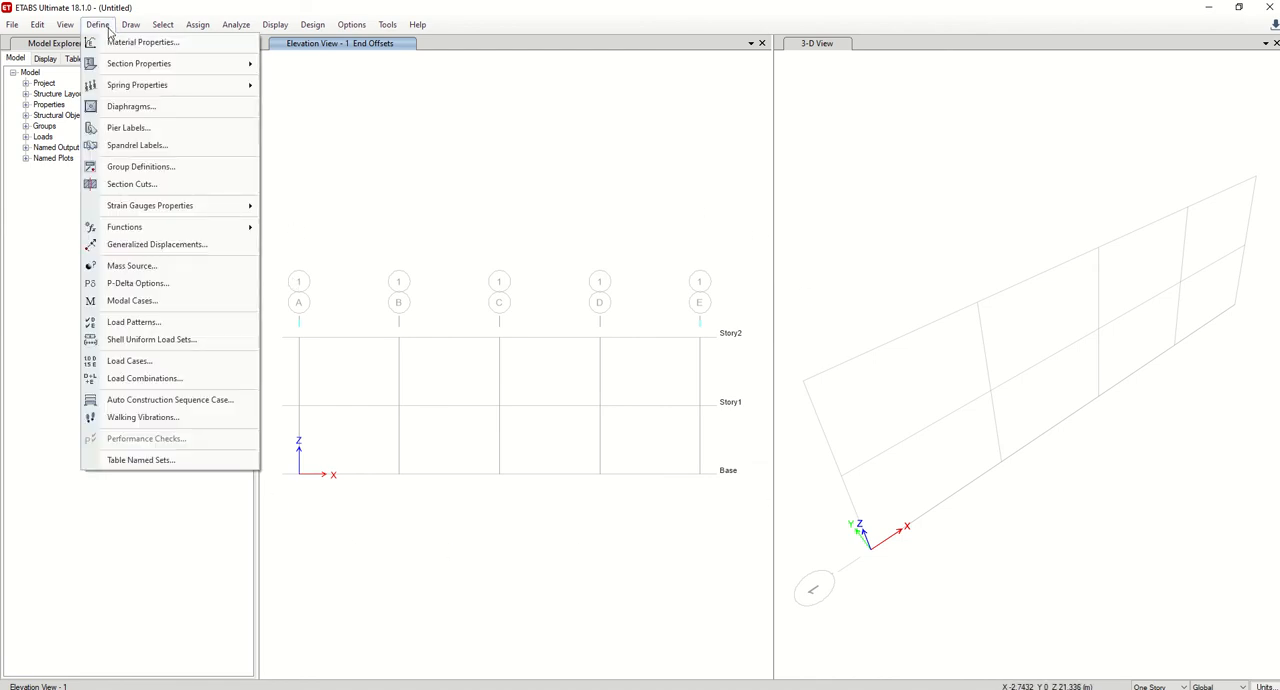
mouse_move(138, 66)
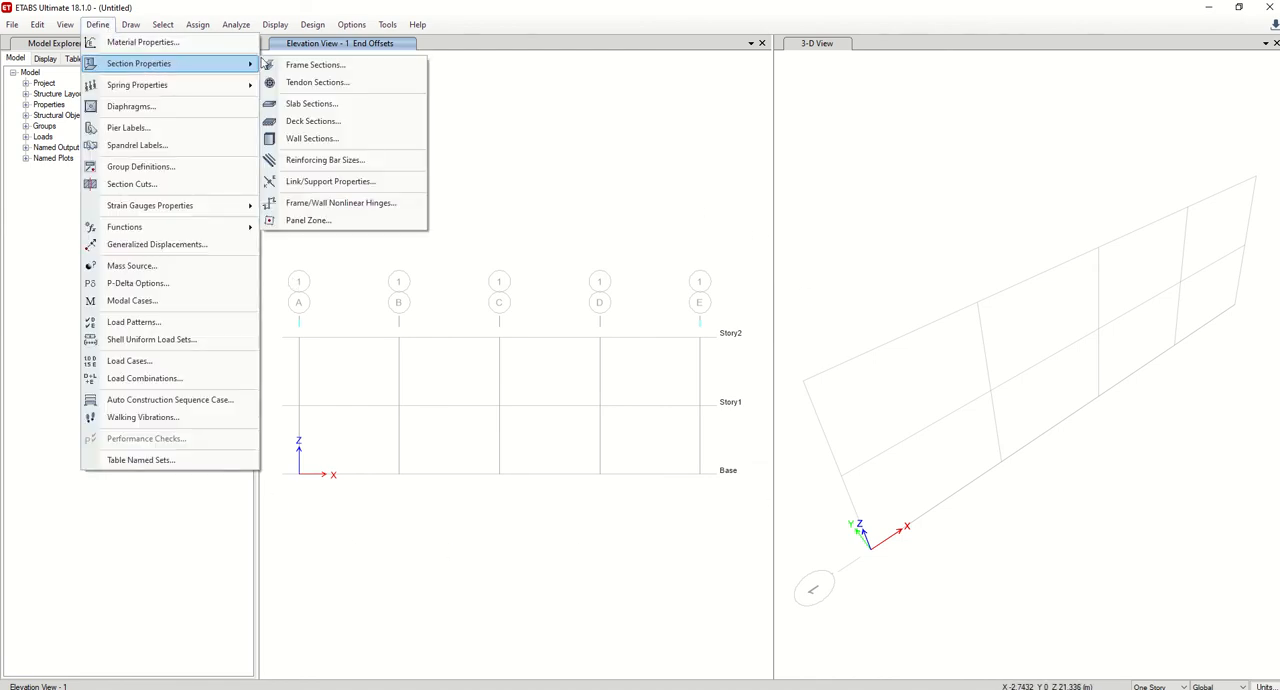
click(312, 65)
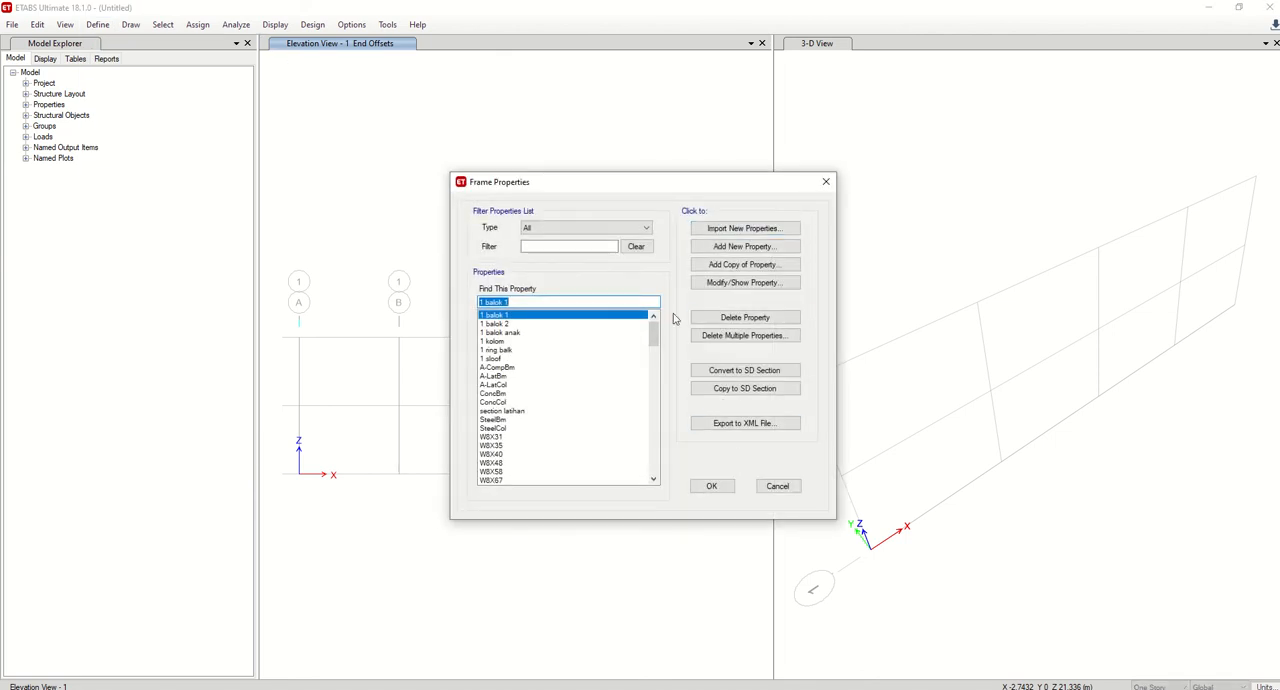
click(745, 247)
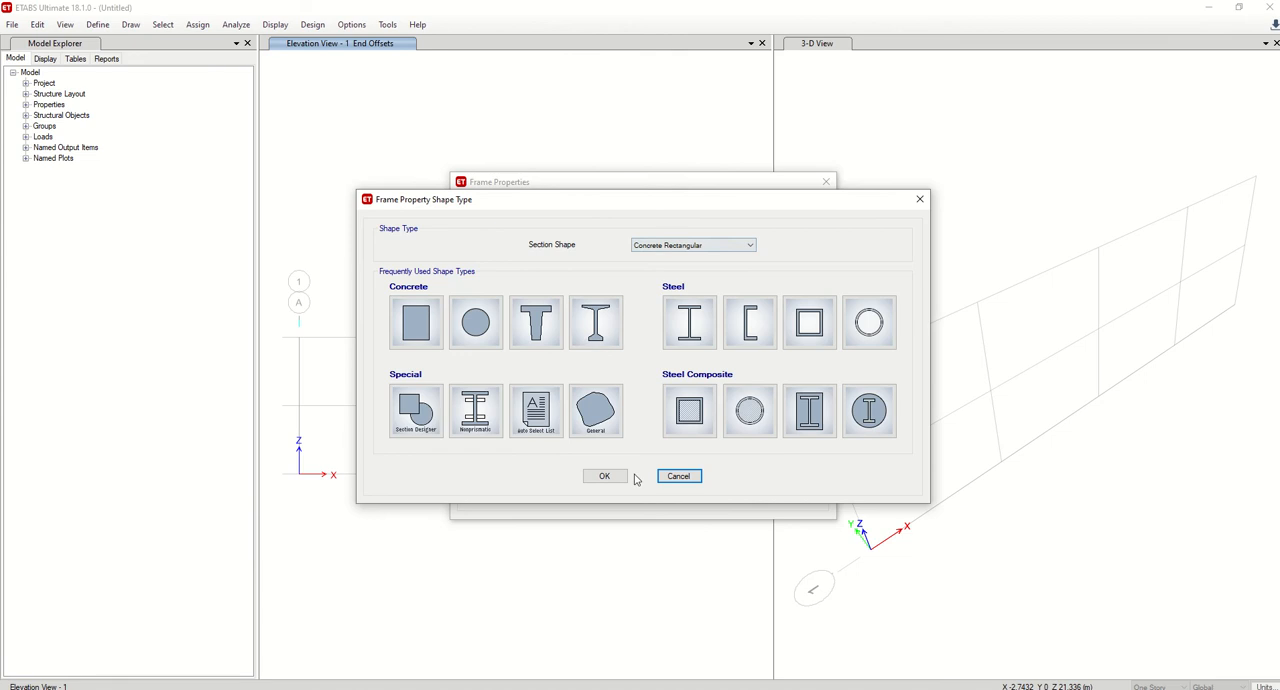
click(612, 476)
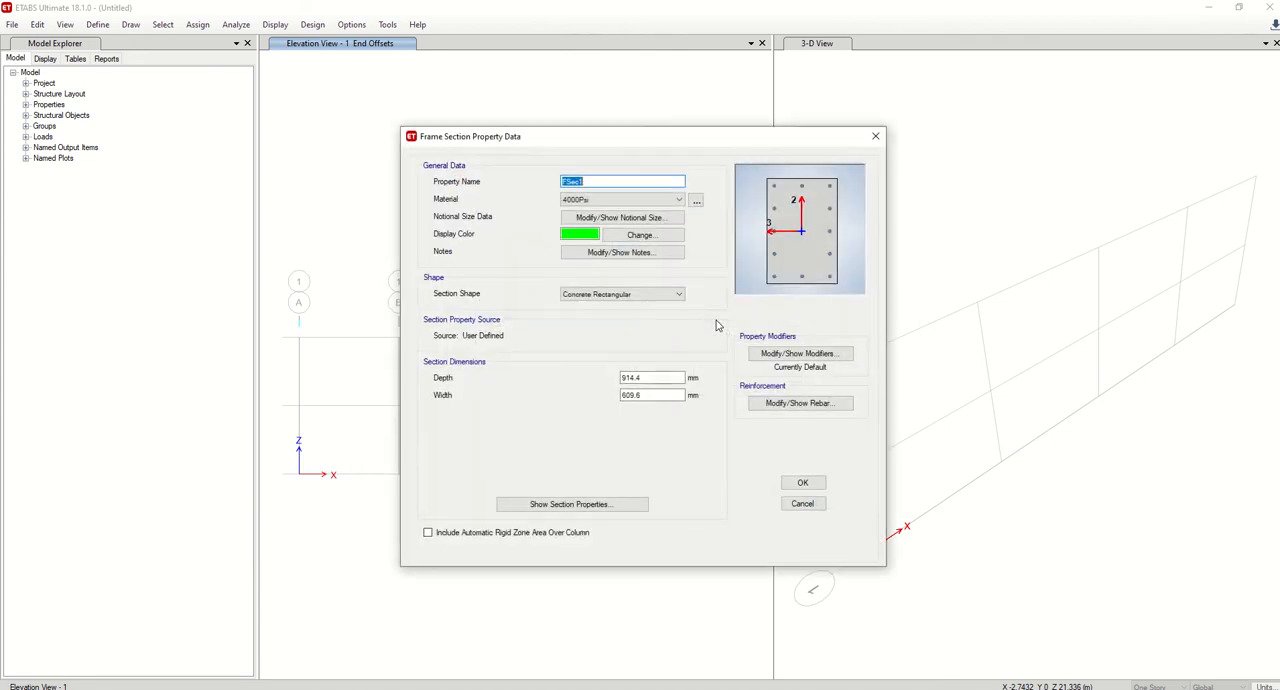
click(620, 199)
click(590, 283)
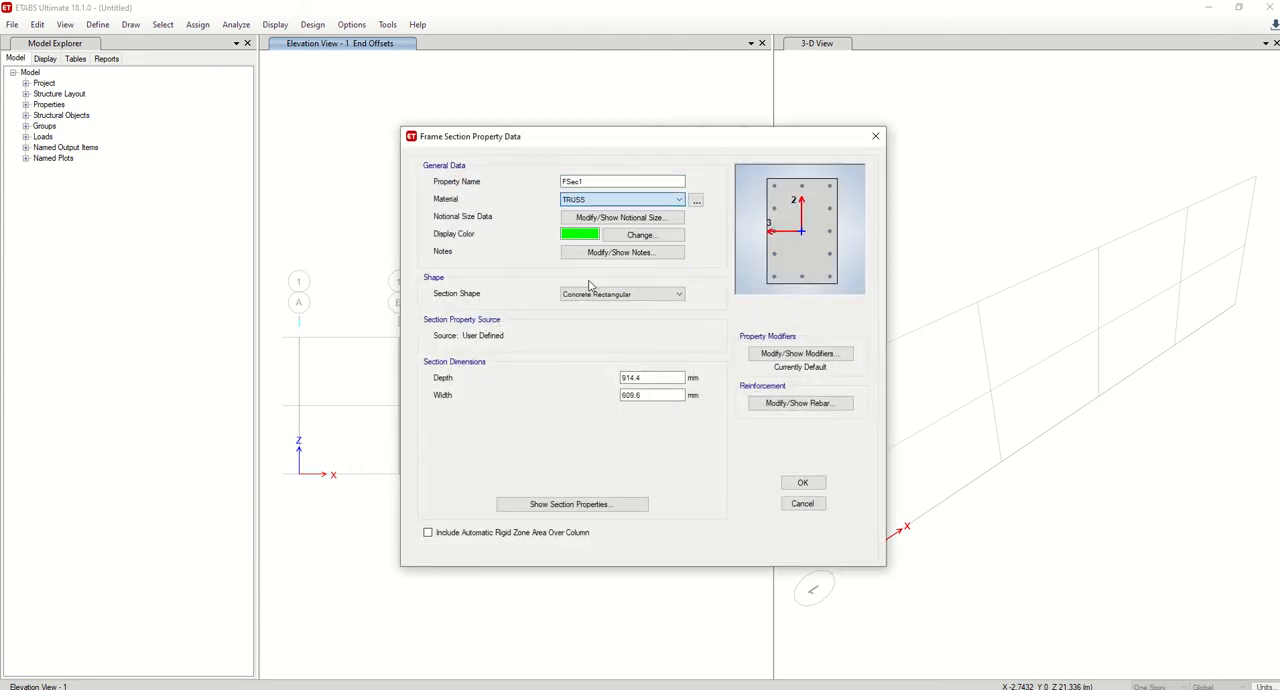
click(620, 181)
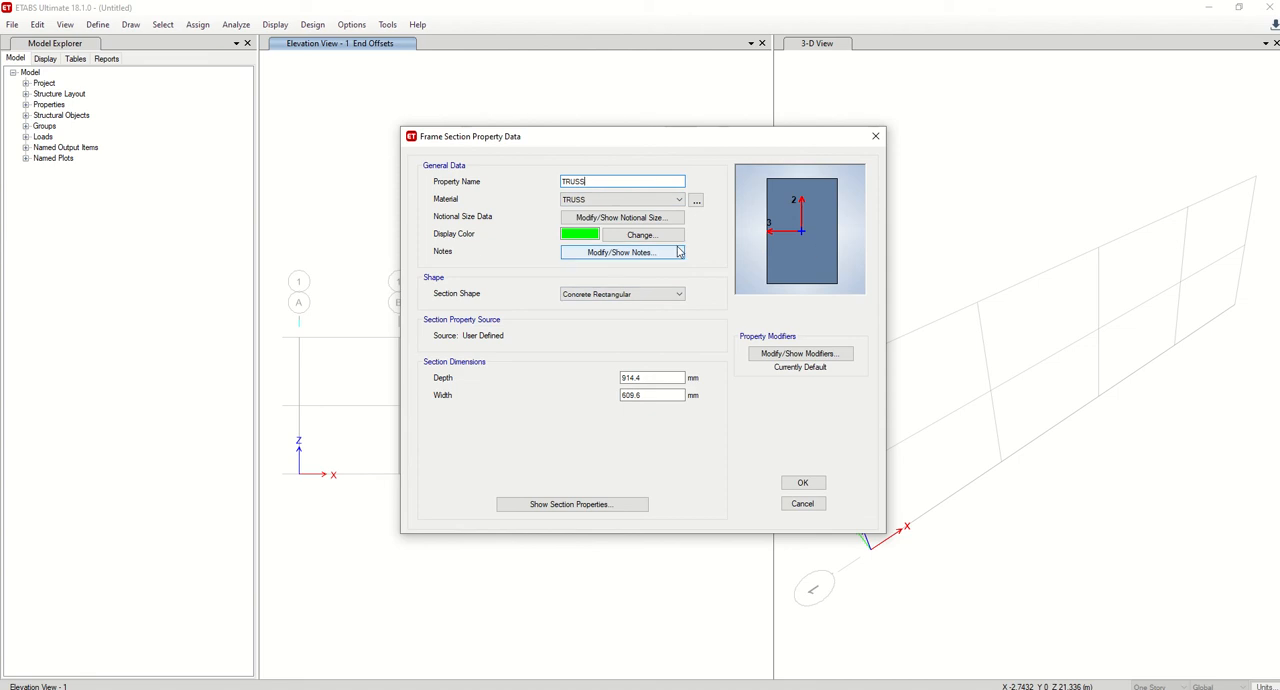
click(803, 483)
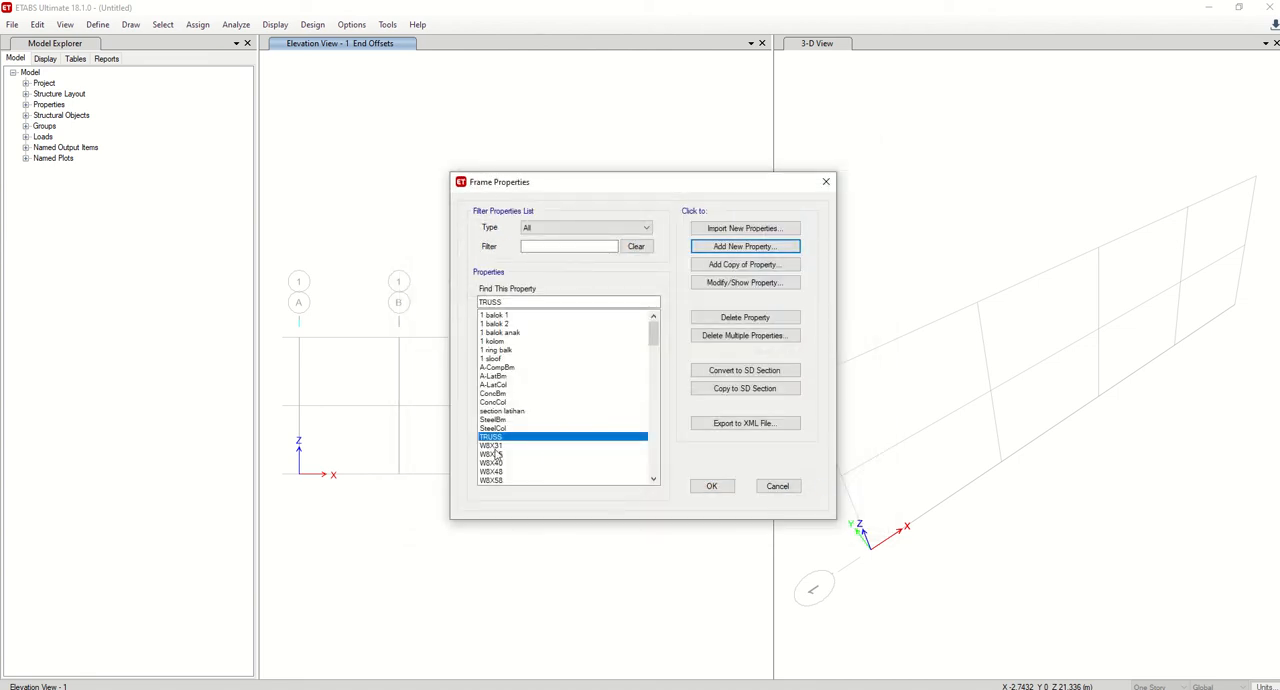
click(716, 491)
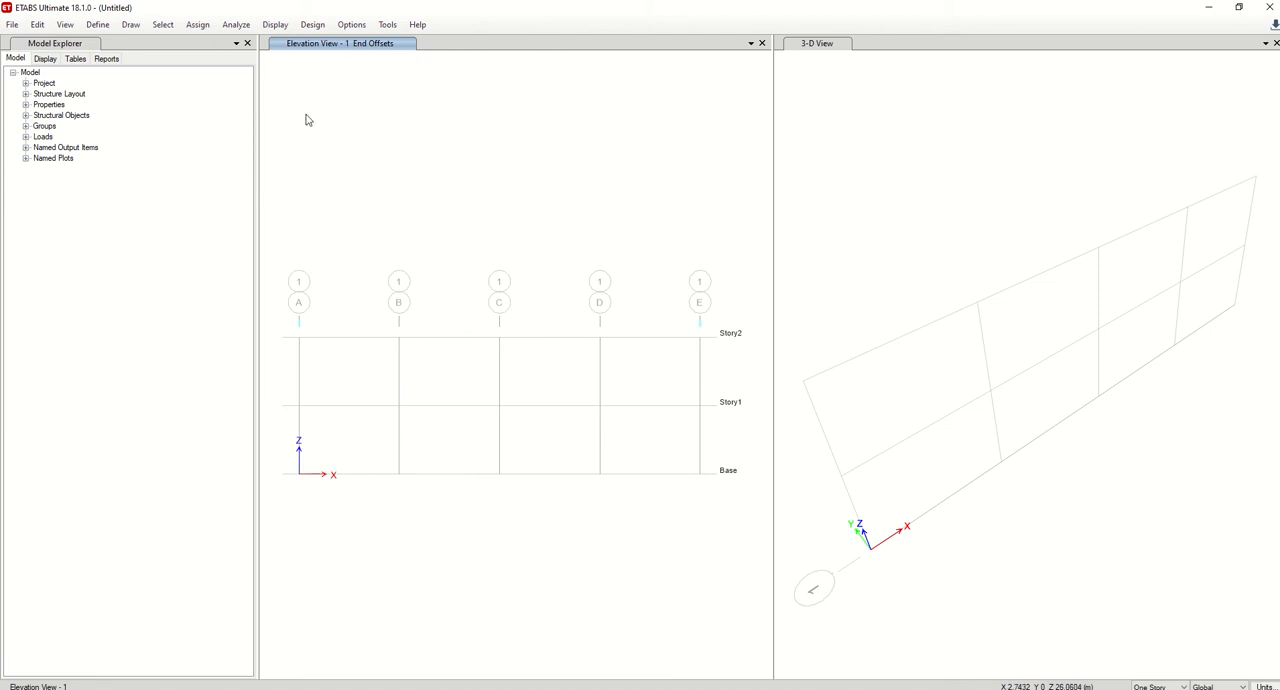
Draw frame members along the Base level from grid A to grid E, one per bay, in the elevation view.
click(131, 24)
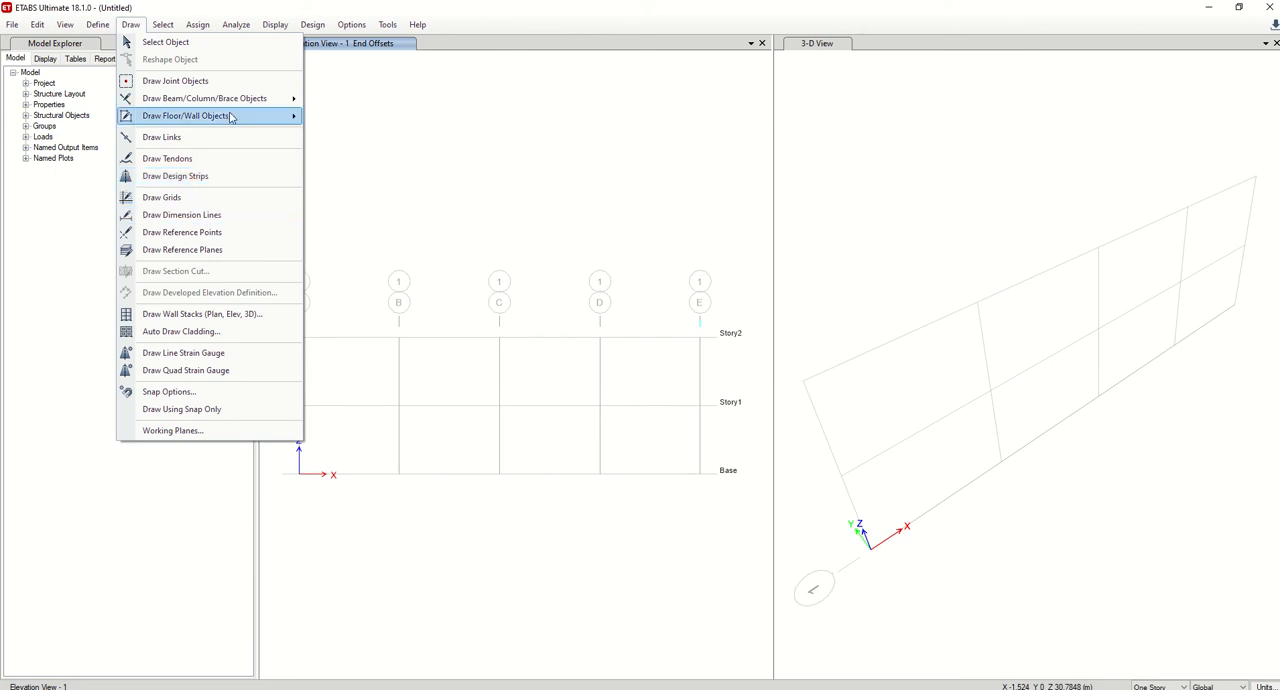
mouse_move(231, 119)
mouse_move(278, 103)
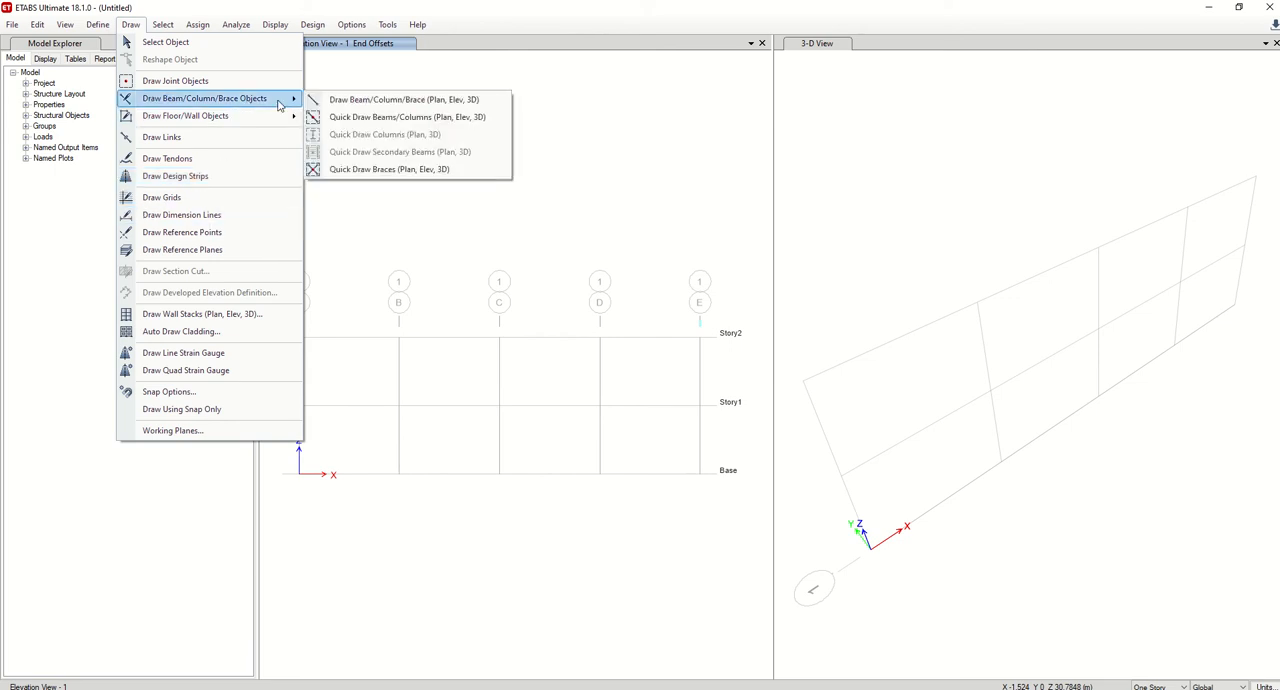
click(340, 100)
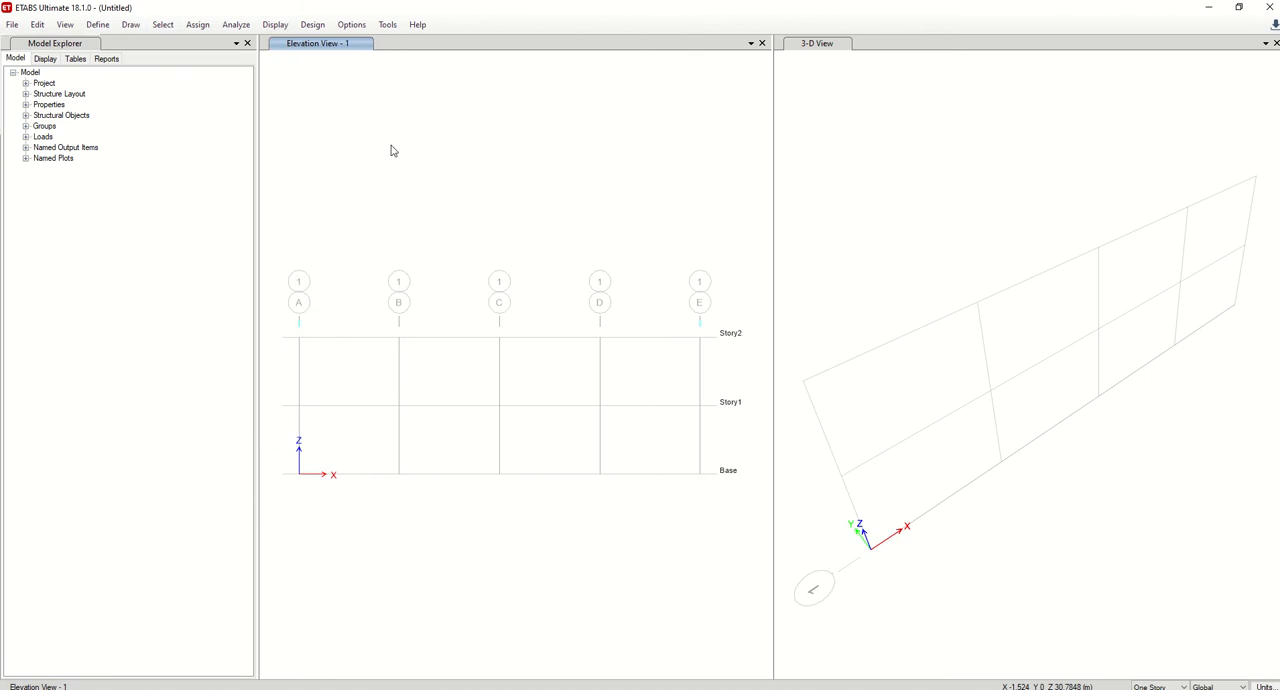
click(300, 476)
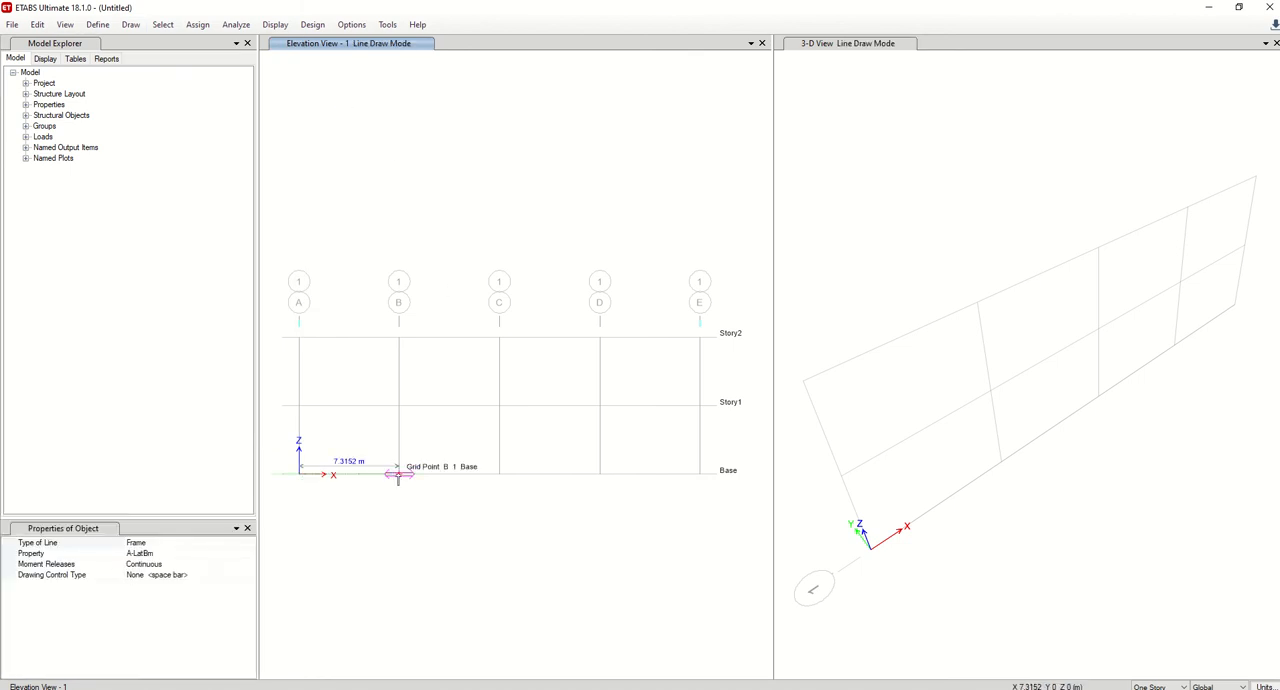
click(471, 489)
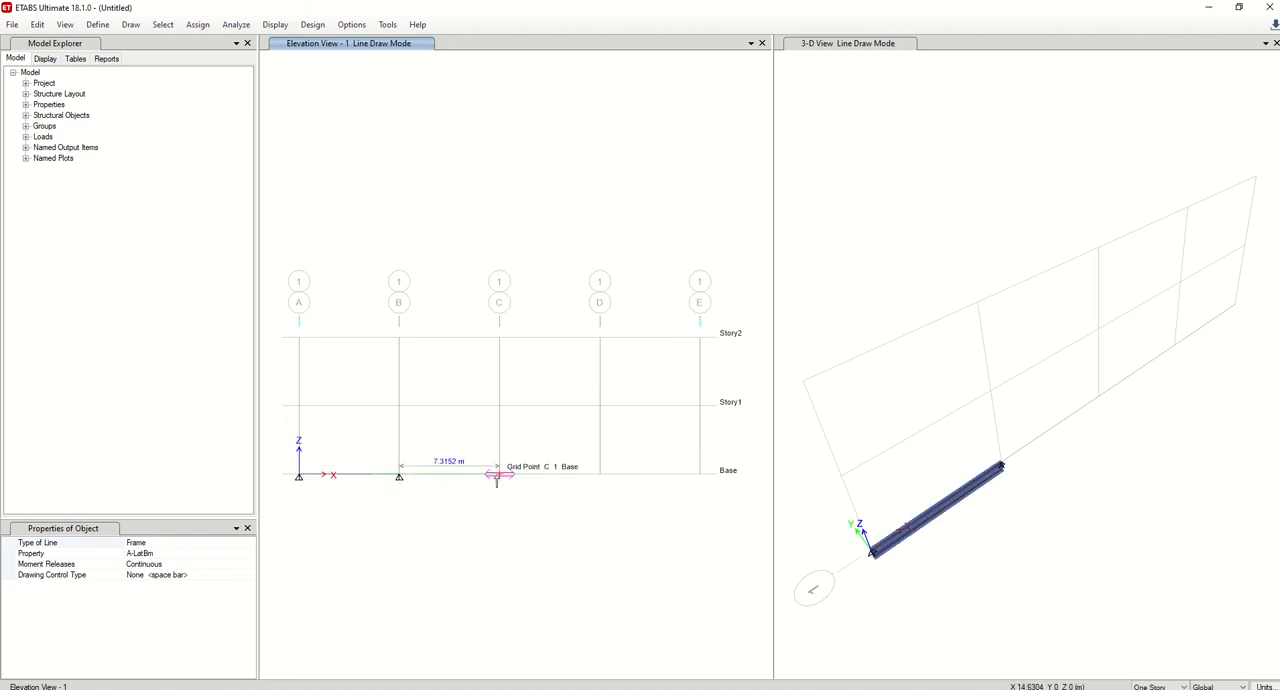
click(564, 493)
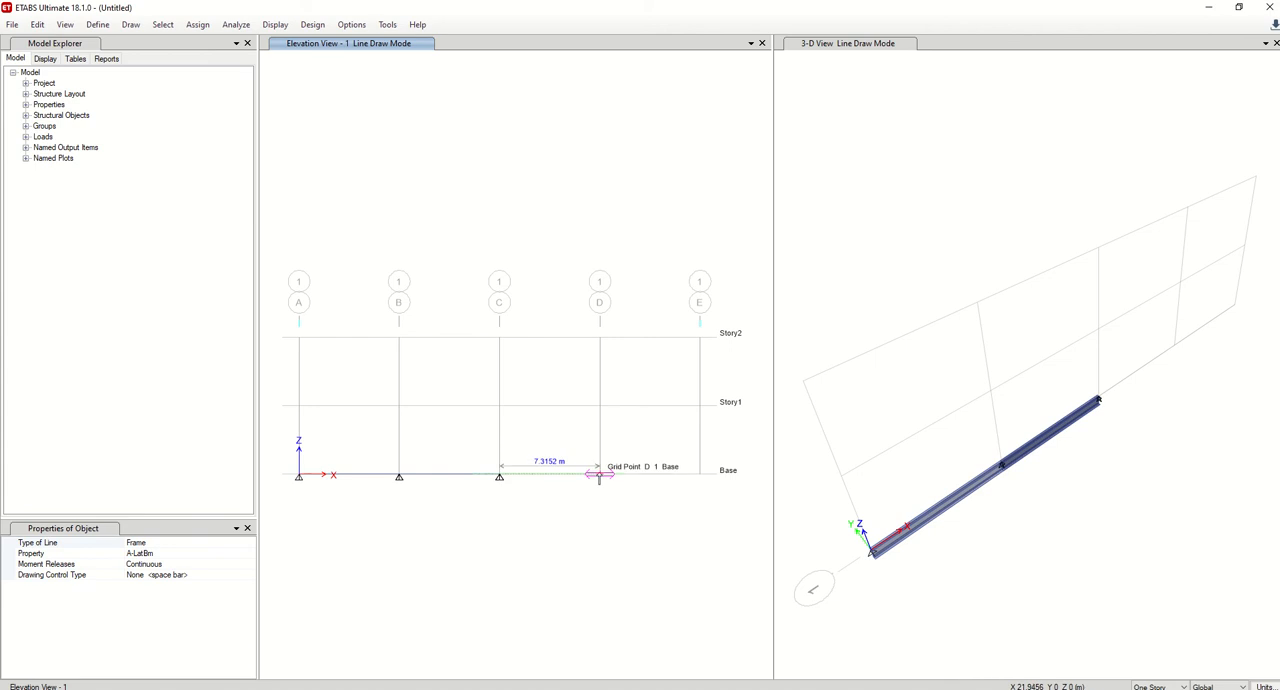
click(645, 497)
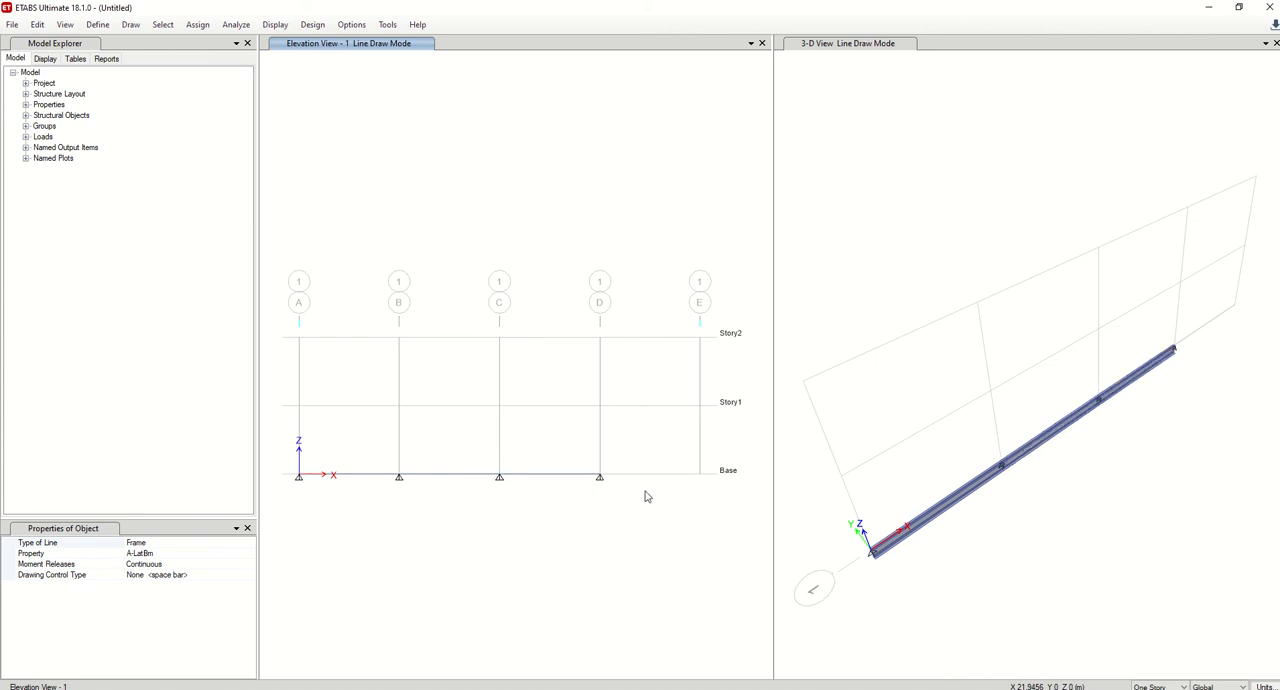
click(696, 509)
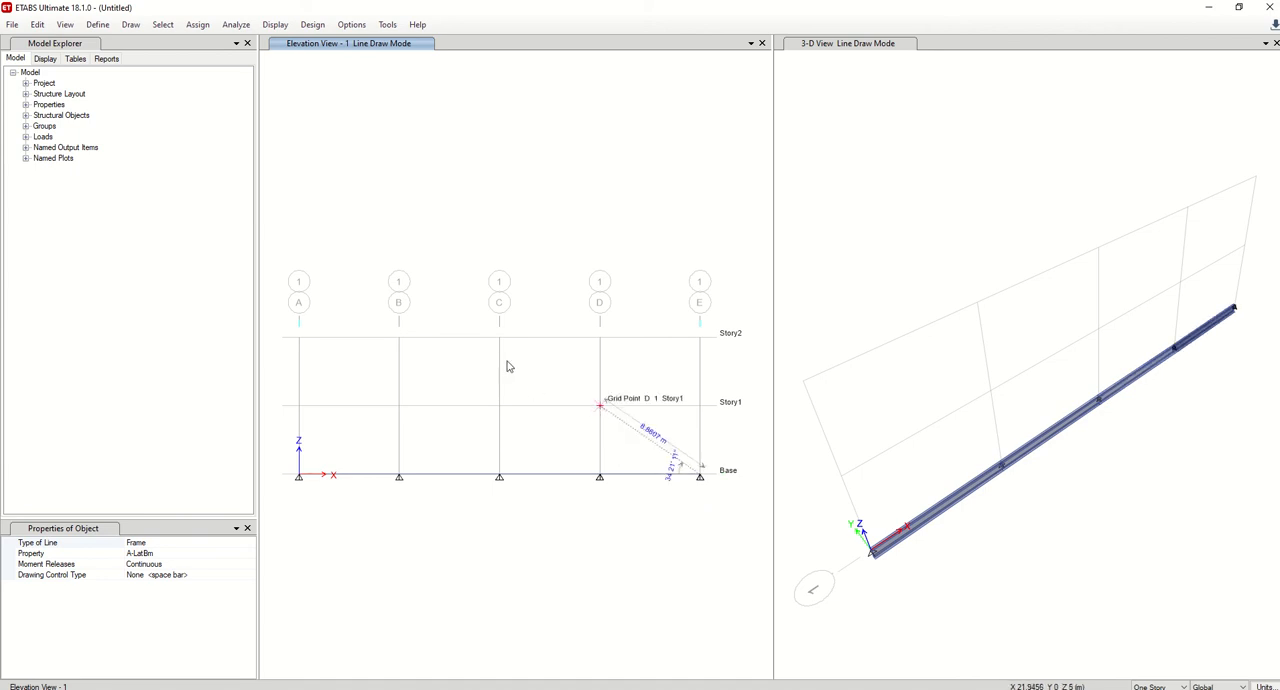
Draw the sloping top-chord members from E Base through D Story1, C Story2 and B Story1 to A Base, plus the vertical member on grid C.
click(600, 404)
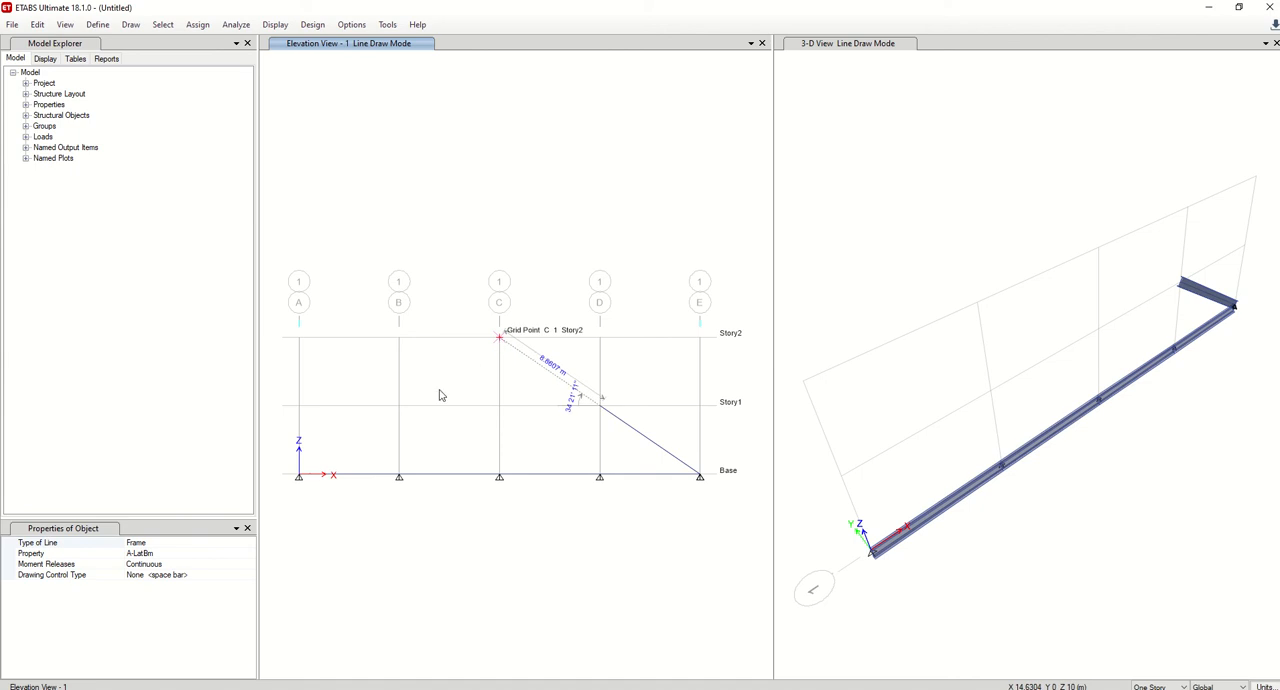
click(499, 337)
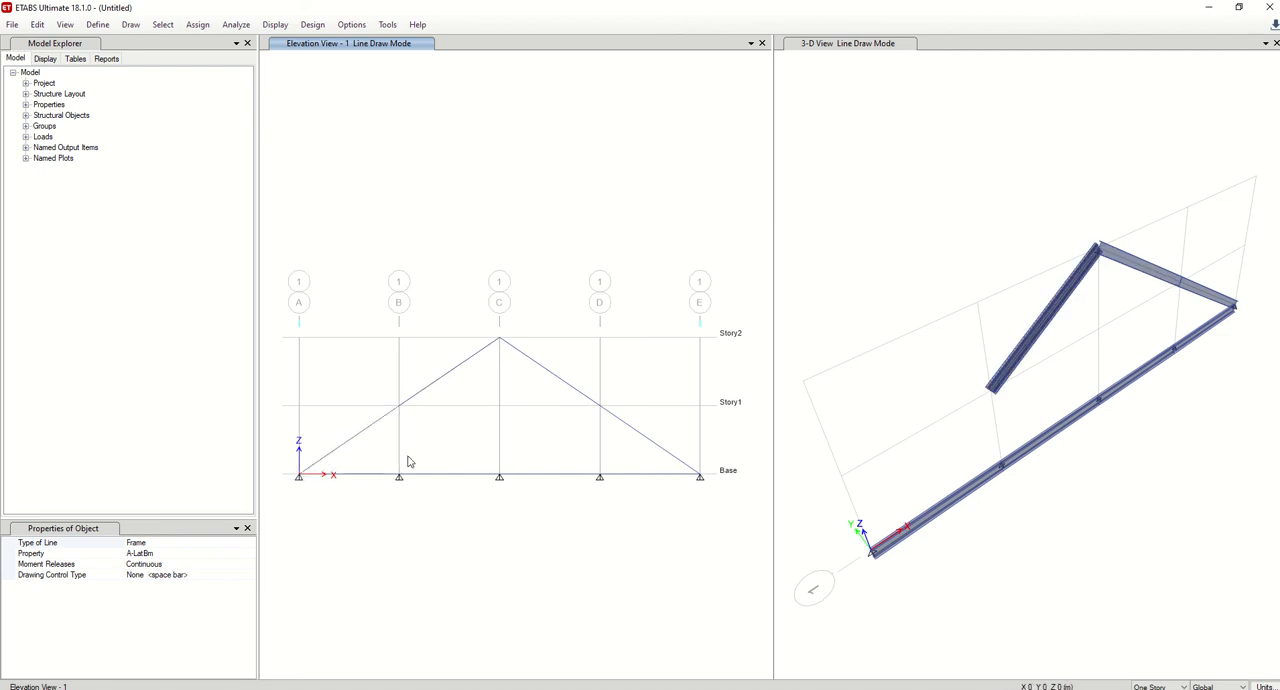
click(500, 475)
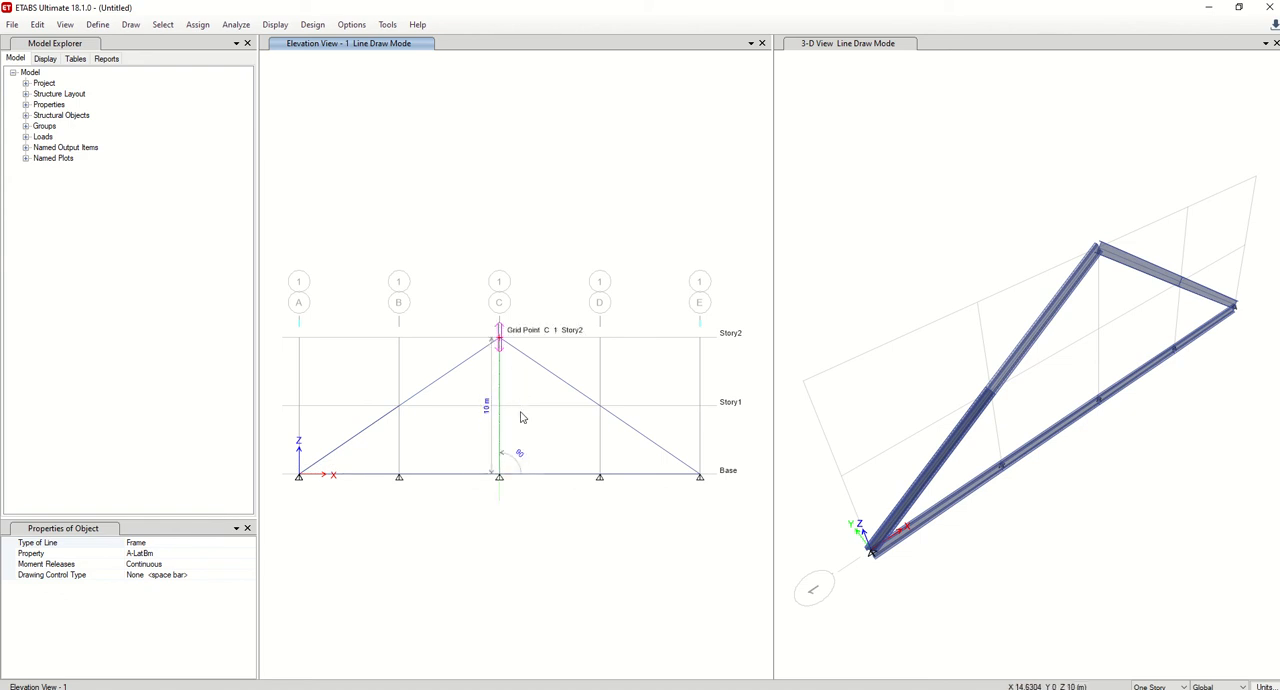
double_click(521, 418)
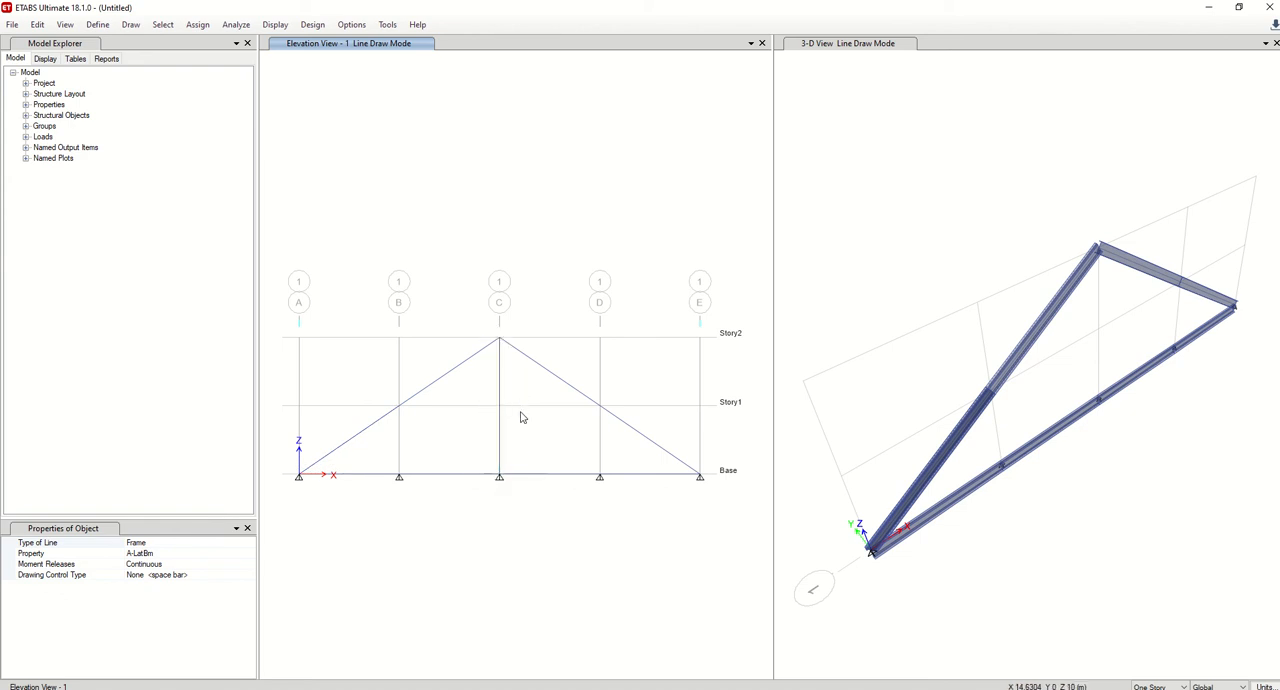
Draw diagonal frame members from C Base to D Story1 and from C Base to B Story1, finishing the line drawing.
click(500, 477)
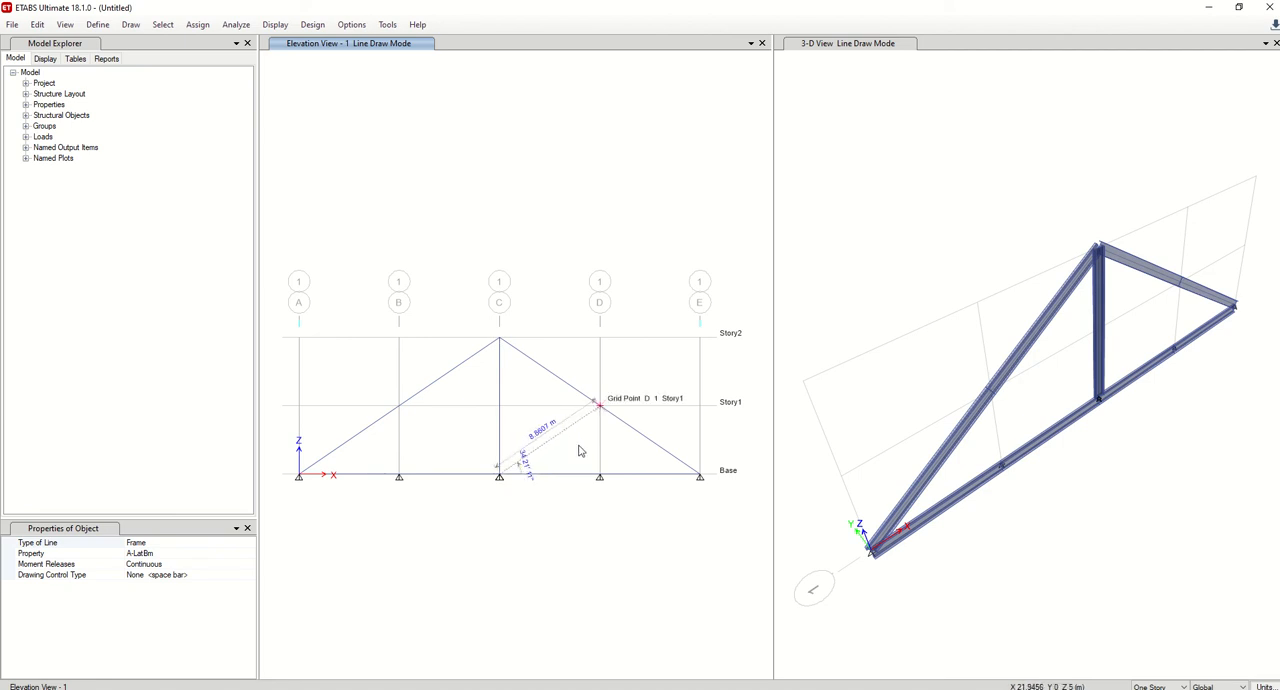
double_click(578, 451)
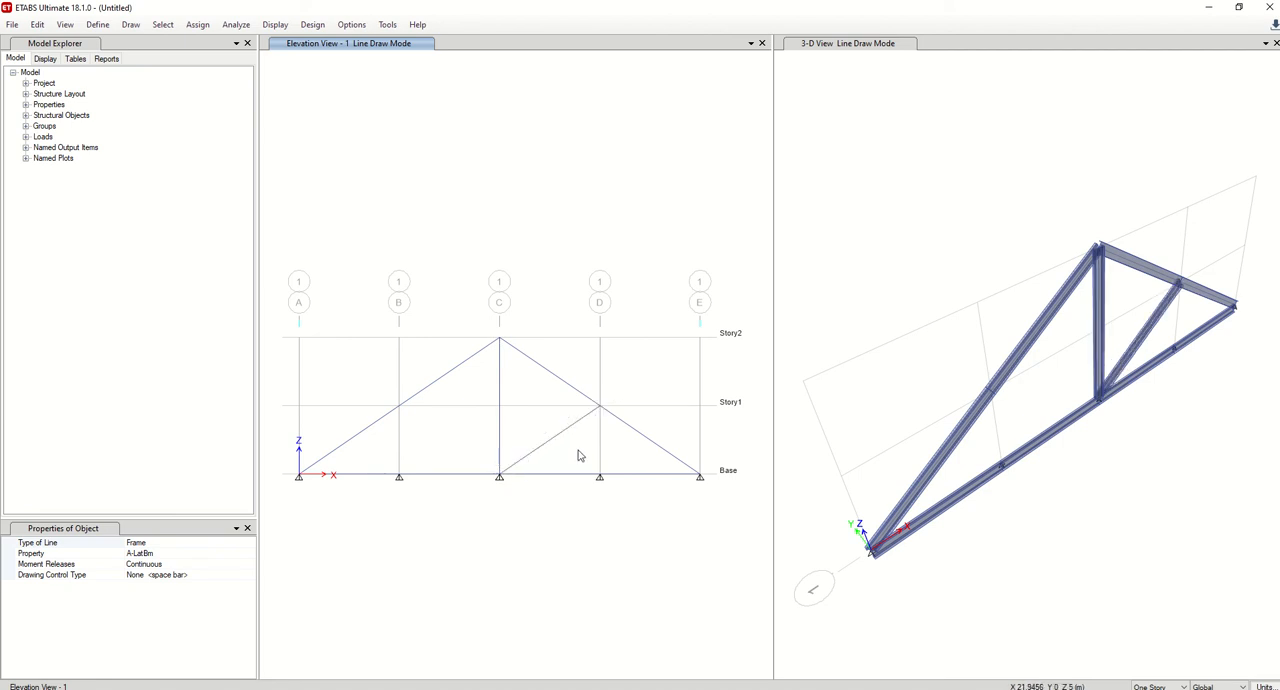
click(500, 478)
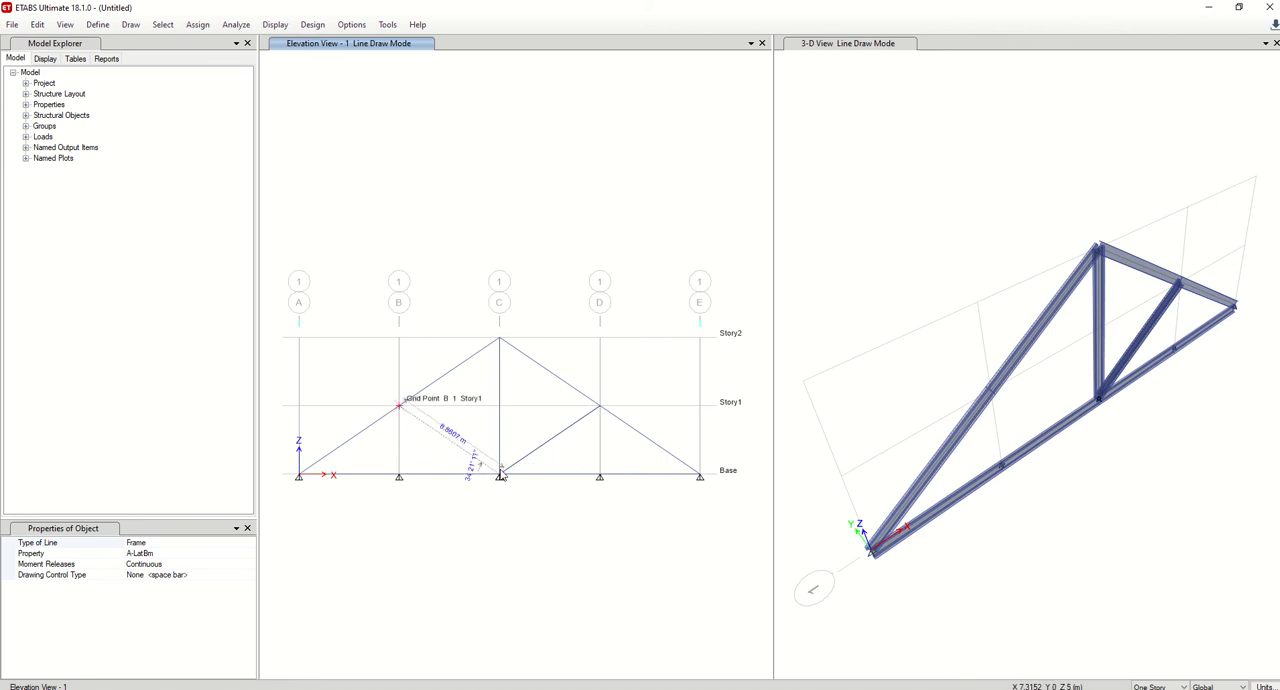
double_click(399, 404)
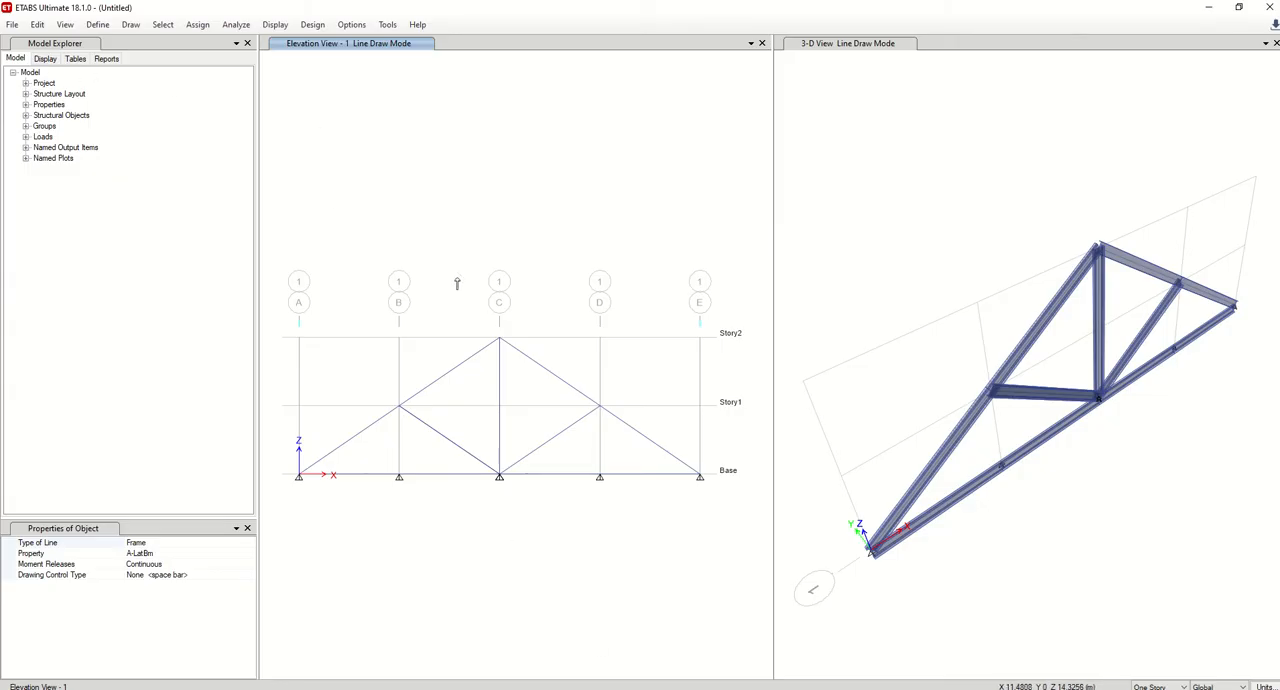
key(Escape)
Select the whole truss in the elevation view and remove all joint restraints.
mouse_move(293, 274)
mouse_down()
mouse_move(675, 604)
mouse_move(737, 577)
mouse_up()
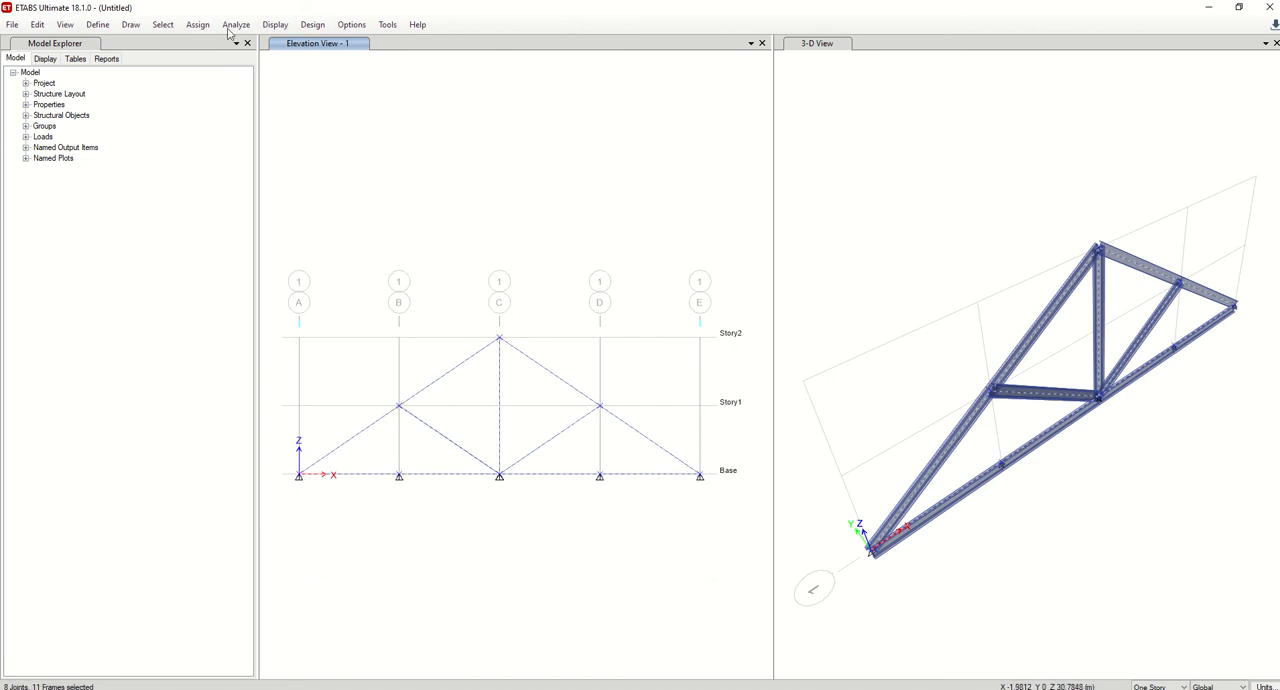
click(197, 24)
mouse_move(230, 40)
click(425, 43)
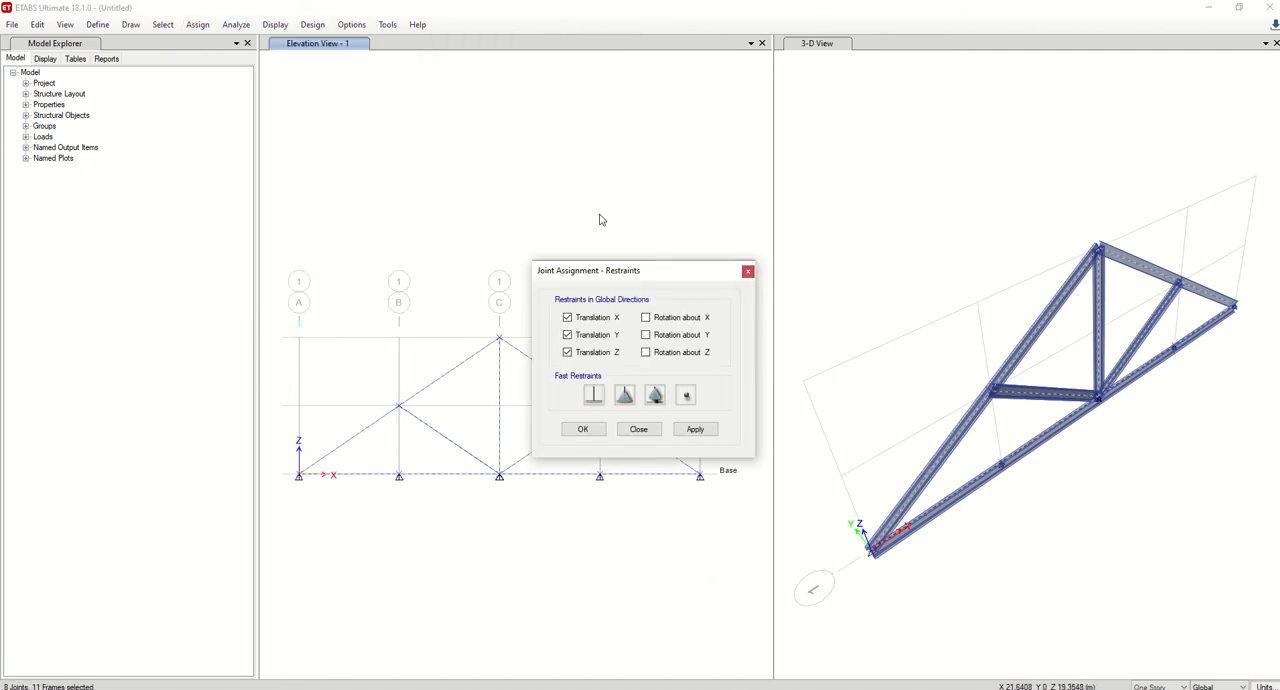
drag(604, 274, 800, 216)
click(881, 337)
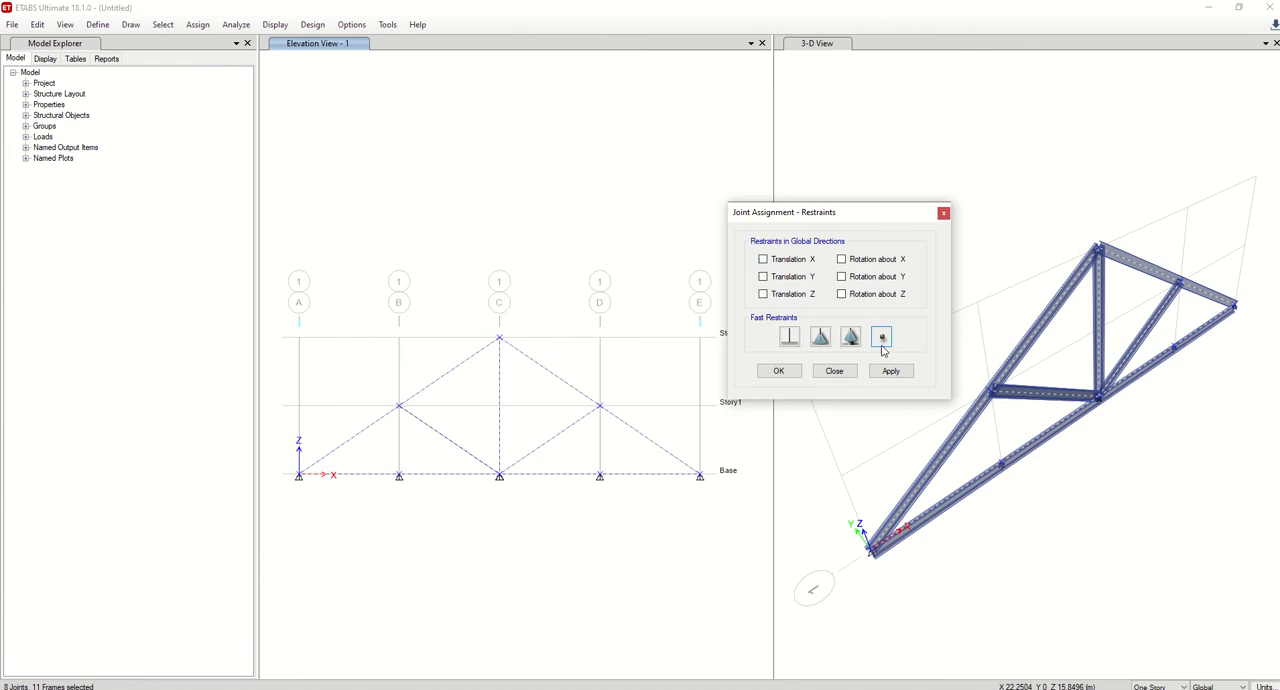
click(891, 371)
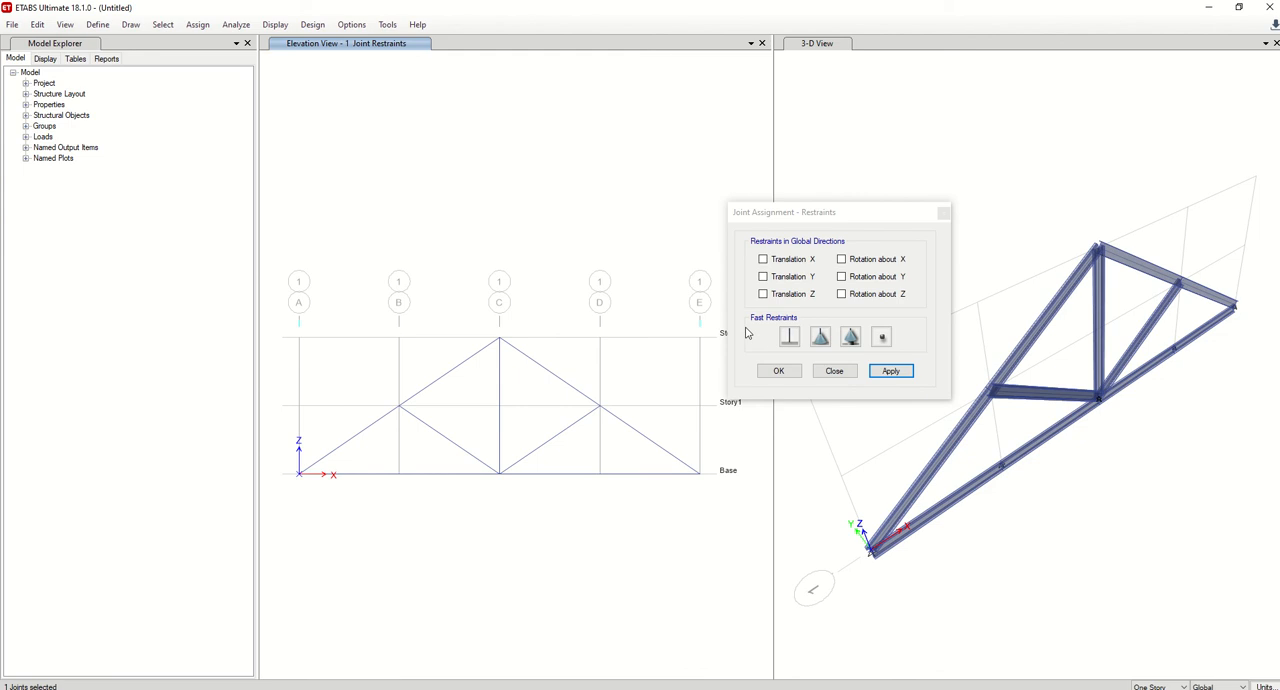
Assign a pinned restraint to the joint at A Base and a roller restraint, Translation Z only, to the joint at E Base.
click(820, 337)
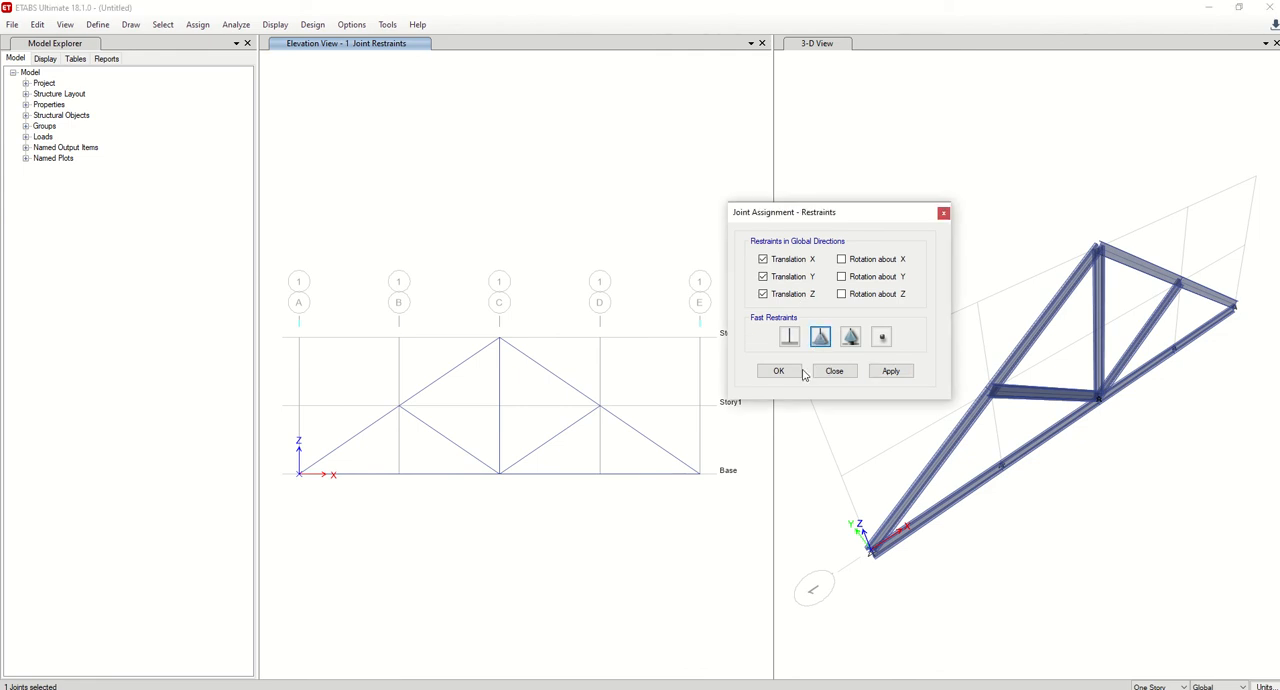
click(877, 372)
click(729, 448)
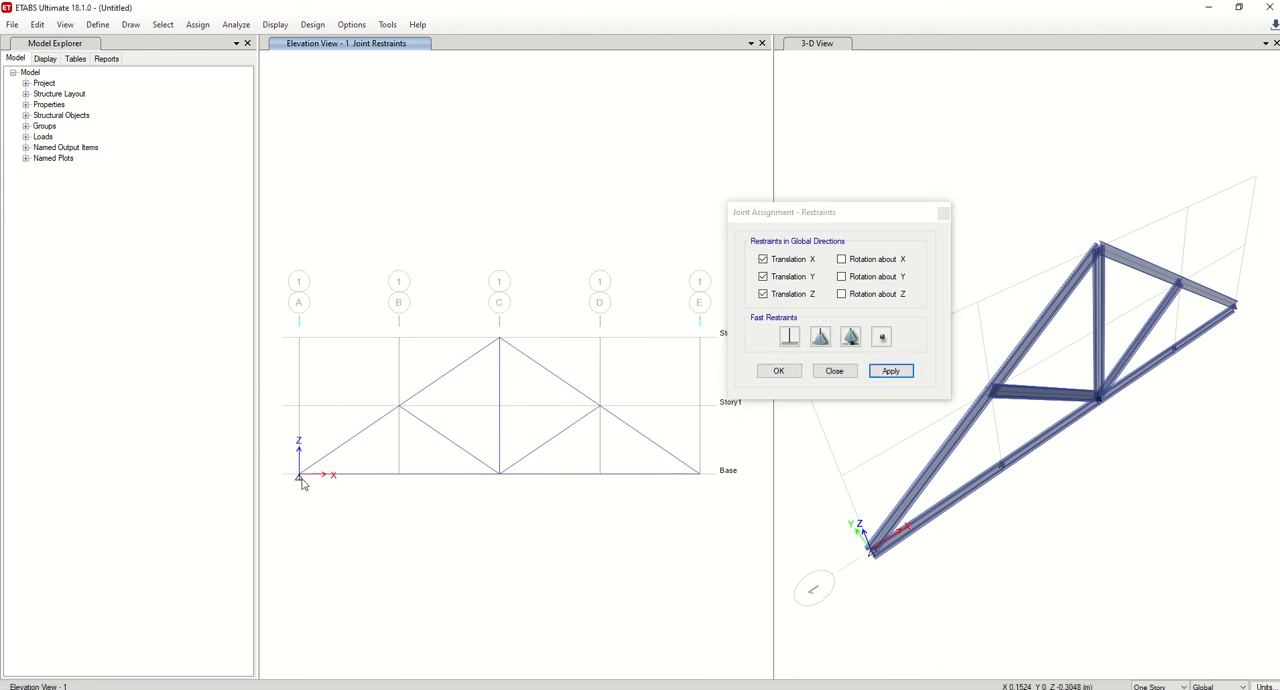
click(710, 496)
click(850, 338)
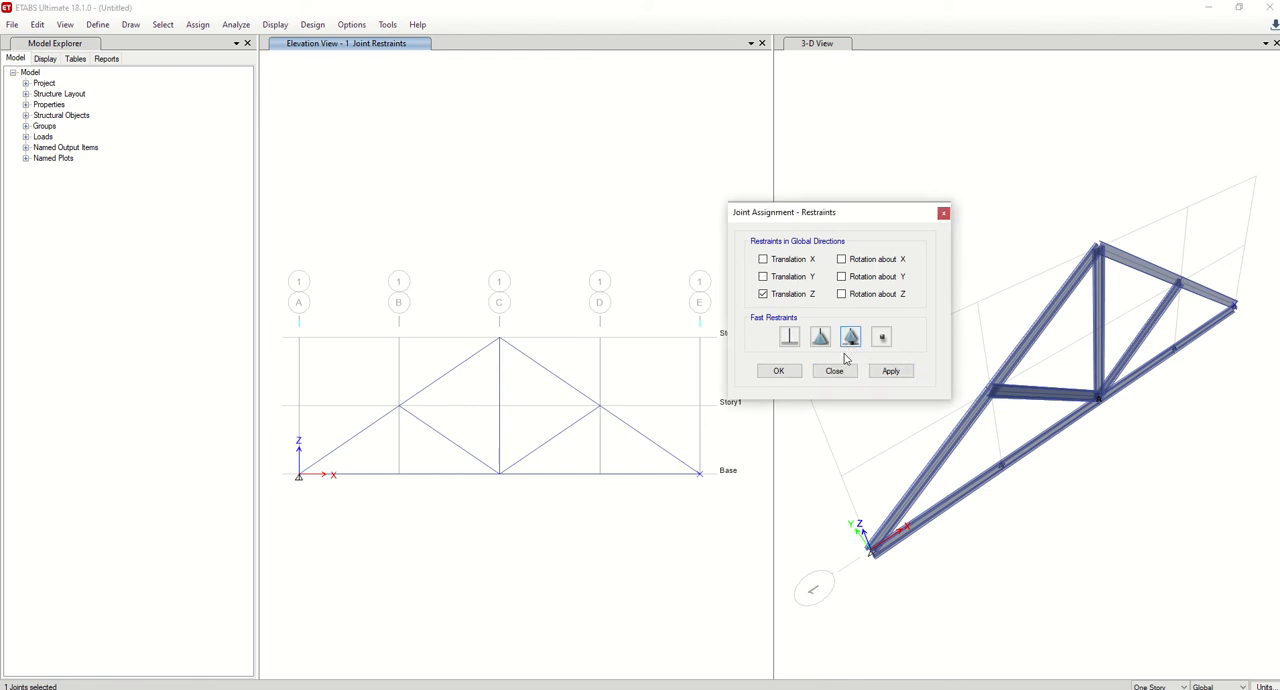
click(891, 371)
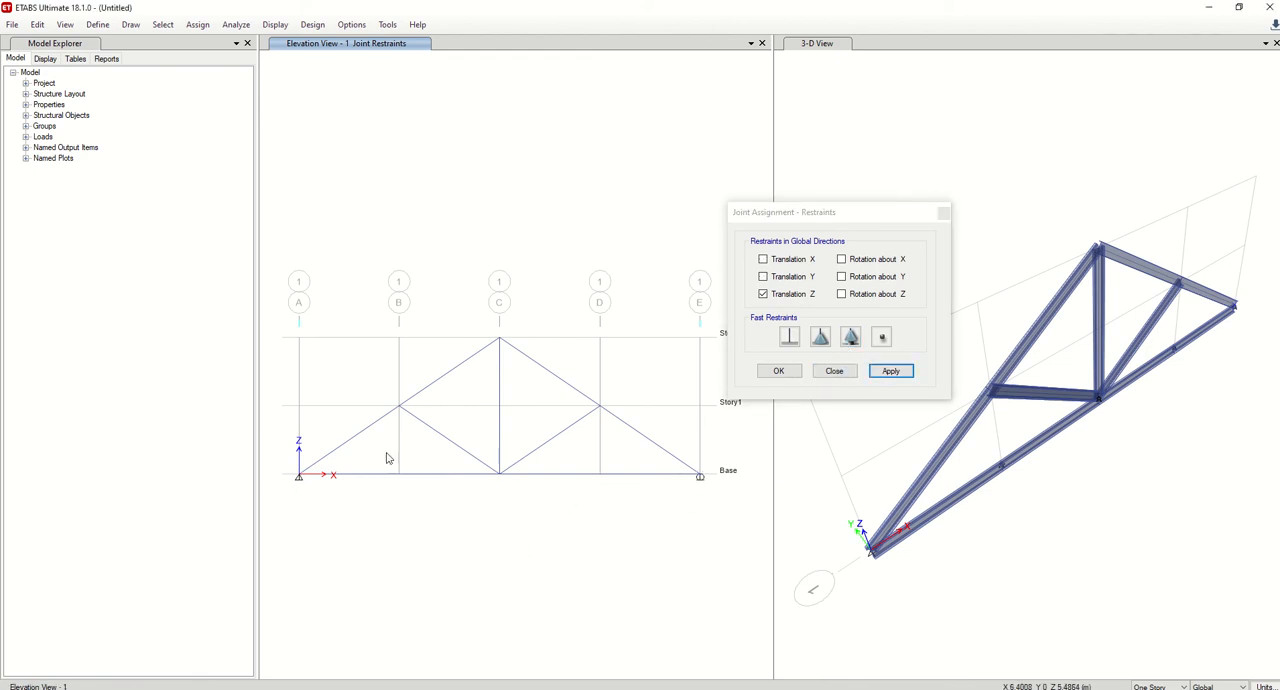
click(795, 378)
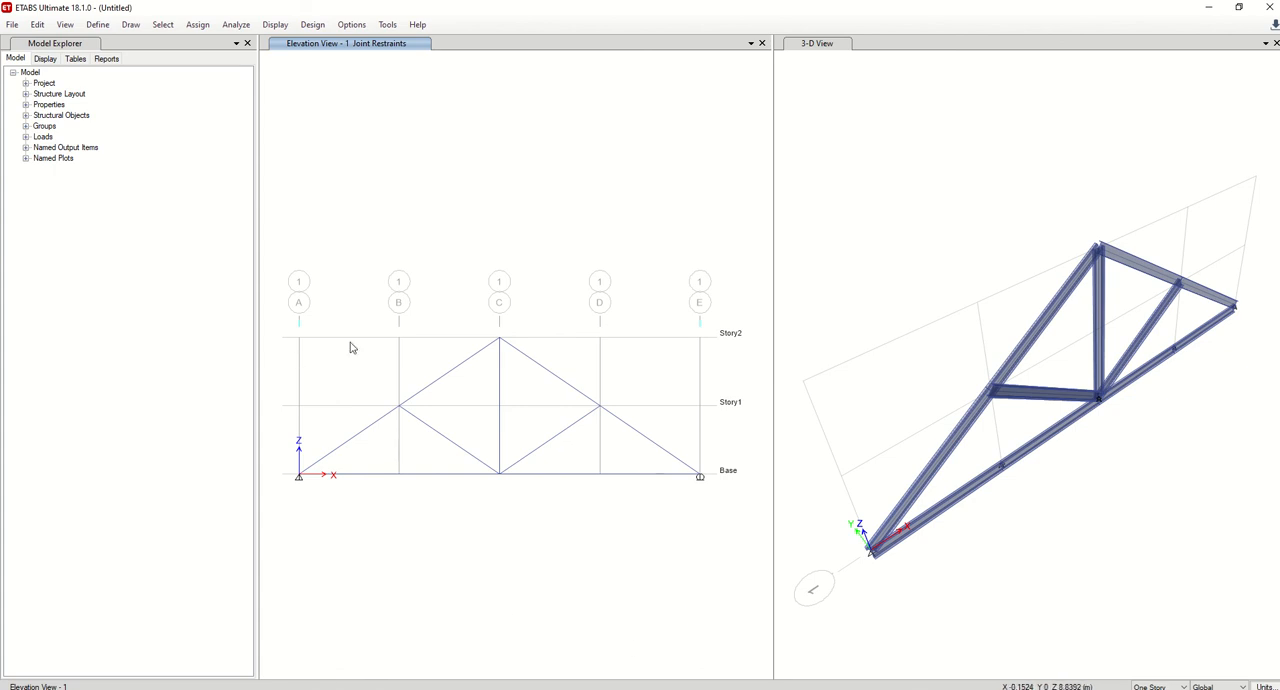
Check the loads in the AutoCAD drawing, and assign a Dead Global Z force of -150 kN to joints B Story1, C Story2 and D Story1.
click(563, 688)
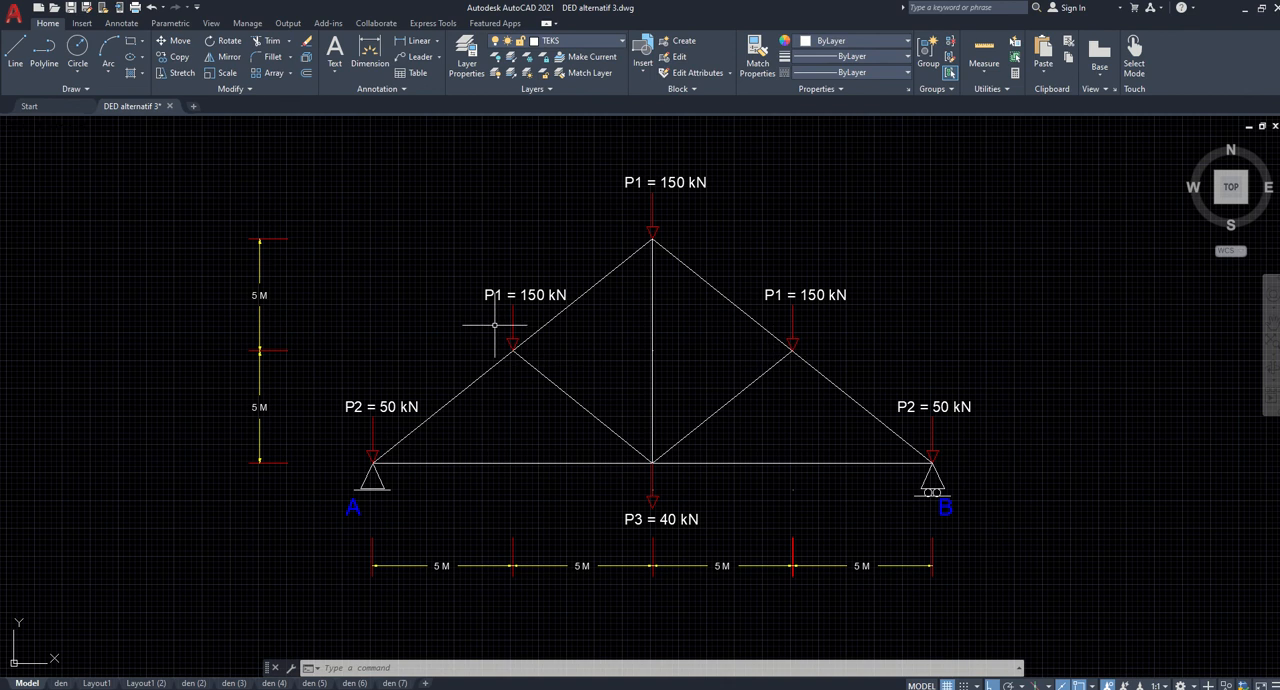
click(603, 688)
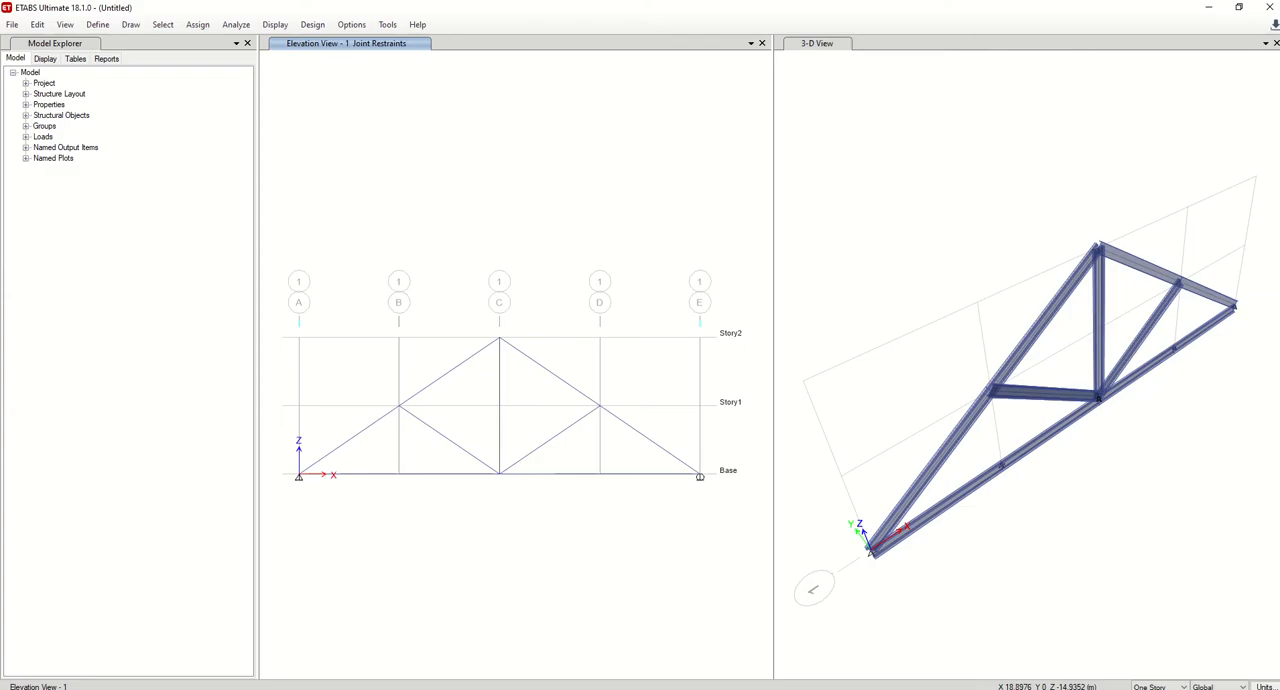
drag(384, 390, 408, 419)
drag(463, 313, 612, 432)
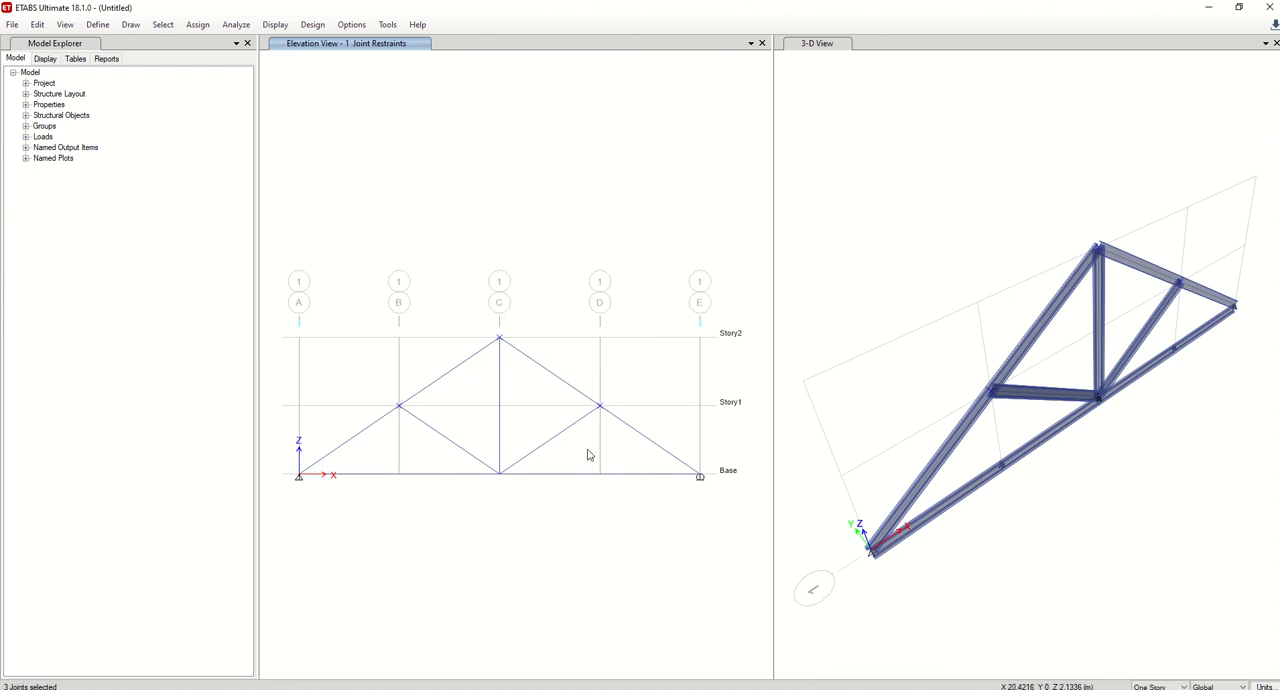
click(198, 25)
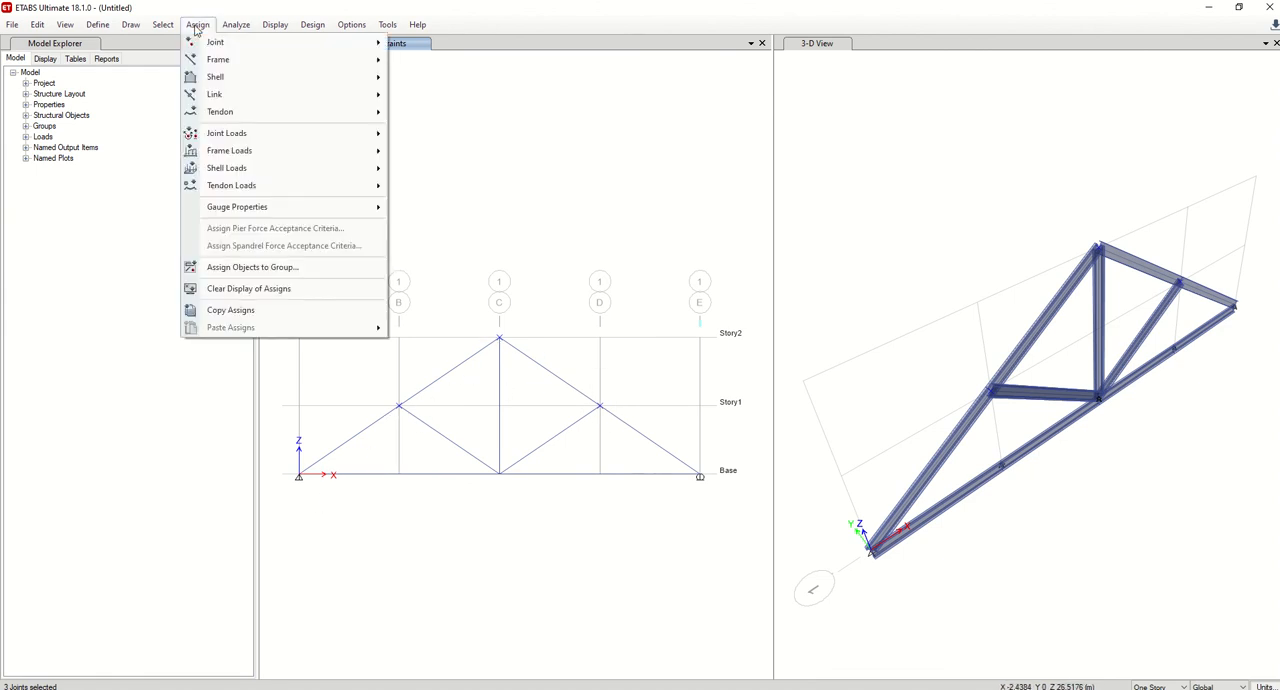
mouse_move(275, 134)
click(424, 134)
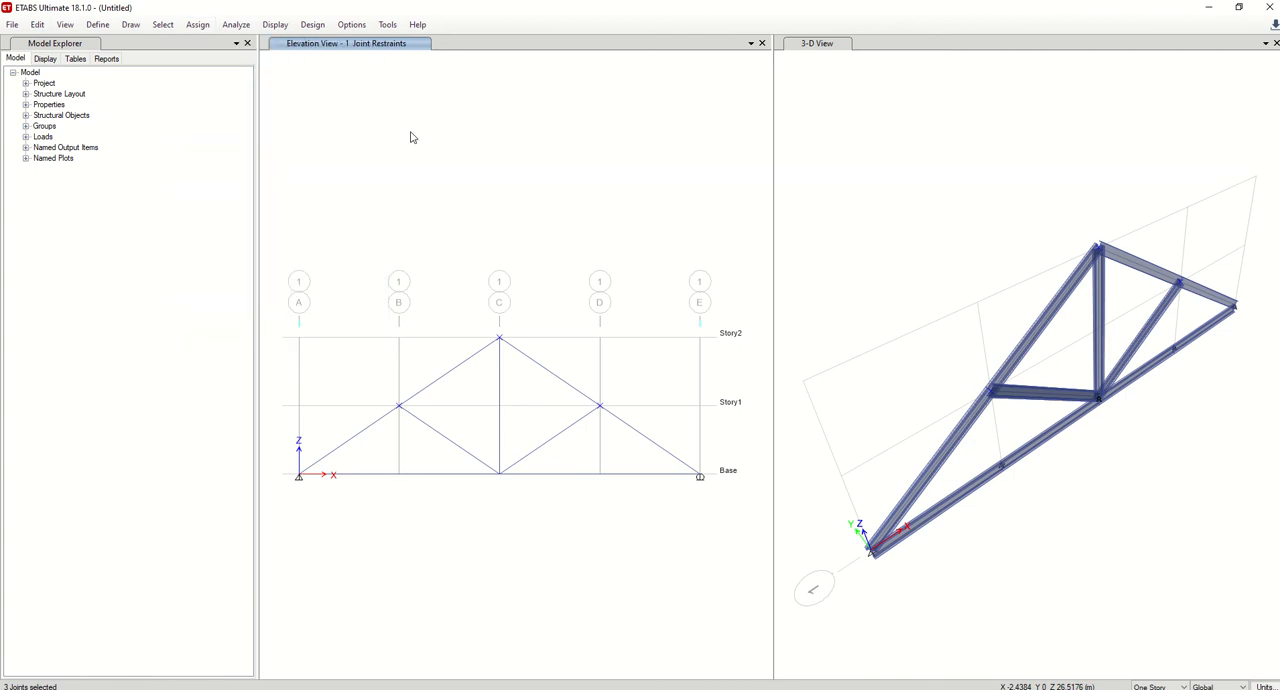
drag(627, 218, 820, 169)
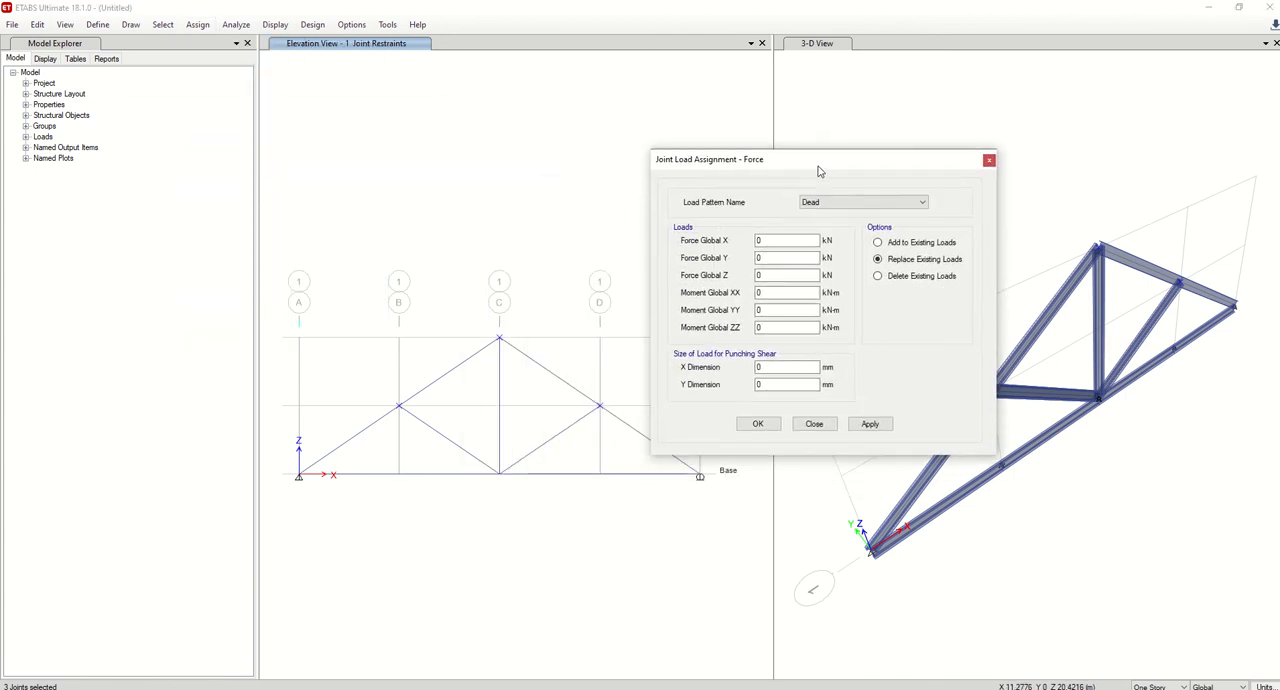
drag(770, 275, 744, 274)
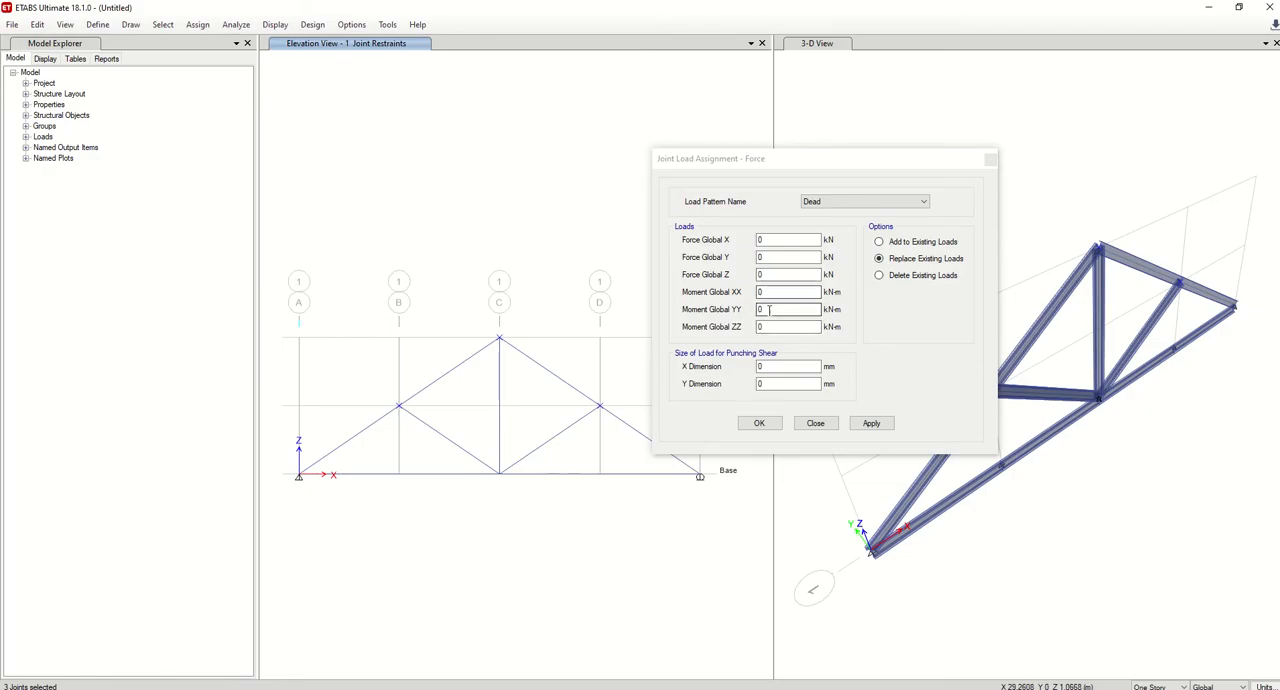
click(762, 275)
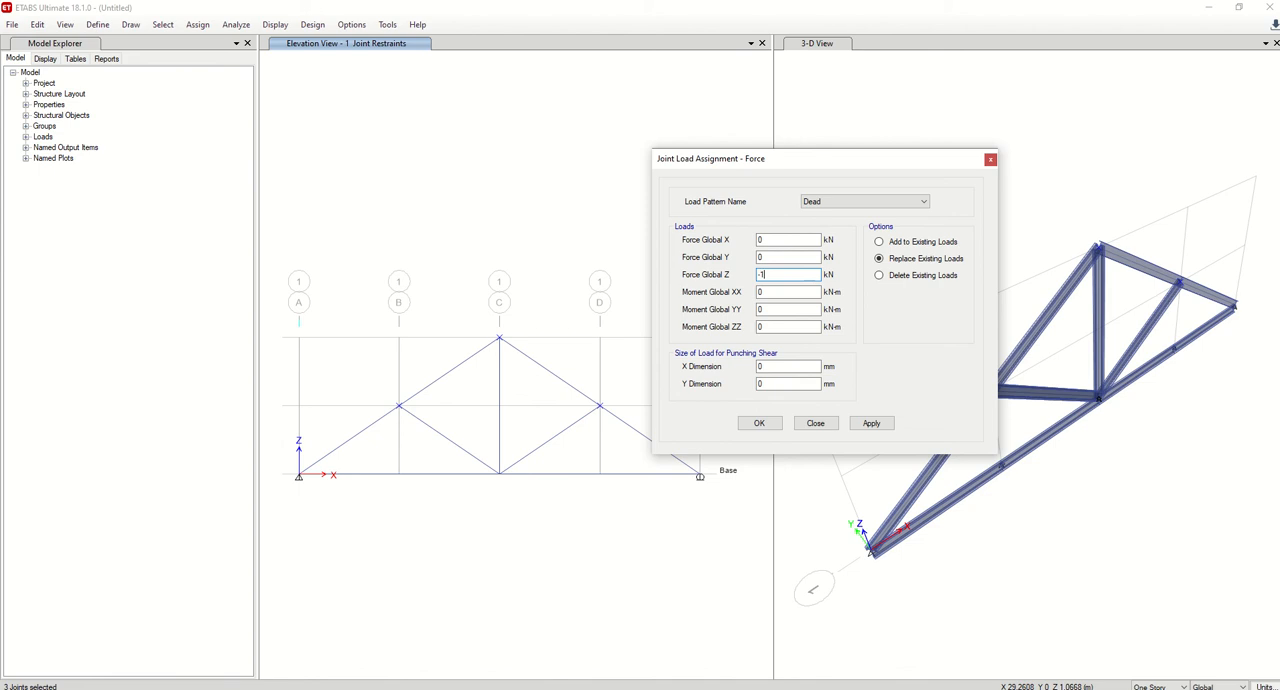
click(871, 423)
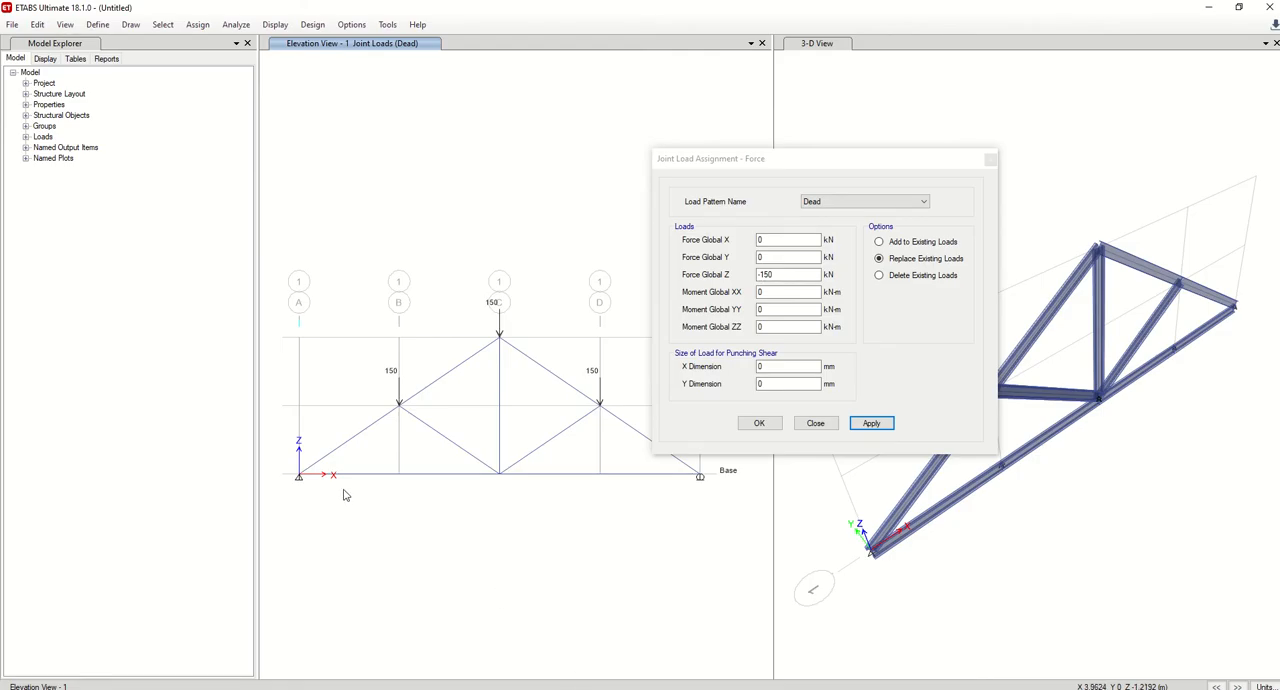
Assign a Dead Global Z force of -50 kN to the two support joints at A Base and E Base.
drag(280, 463, 327, 505)
drag(694, 461, 727, 516)
click(767, 274)
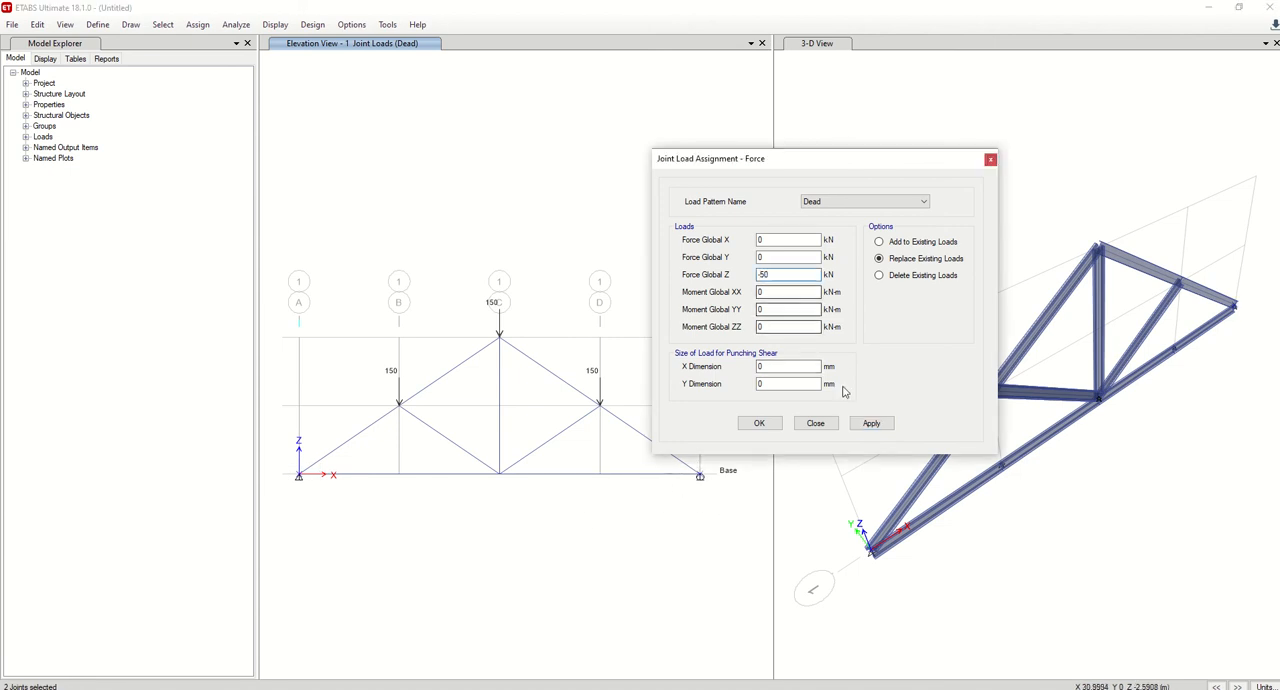
click(871, 423)
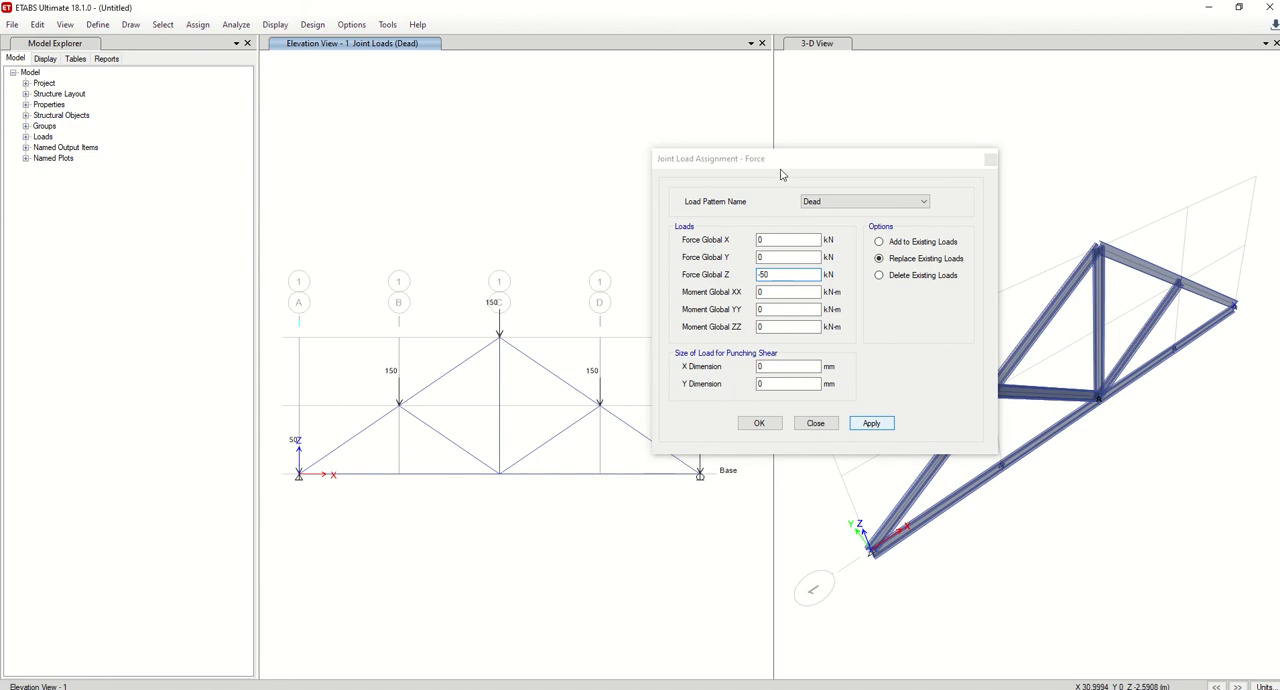
drag(786, 160, 951, 139)
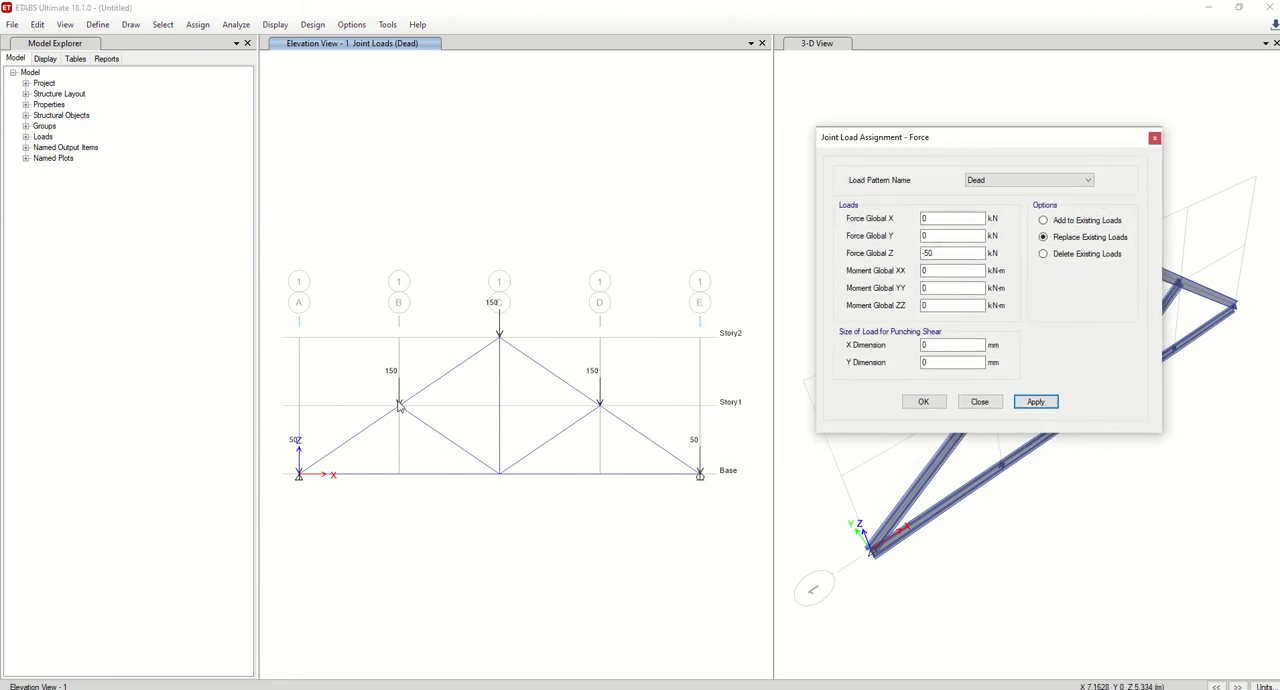
Check the bottom-chord load in the AutoCAD drawing, and assign a Dead Global Z force of -40 kN to the joint at C Base.
click(540, 689)
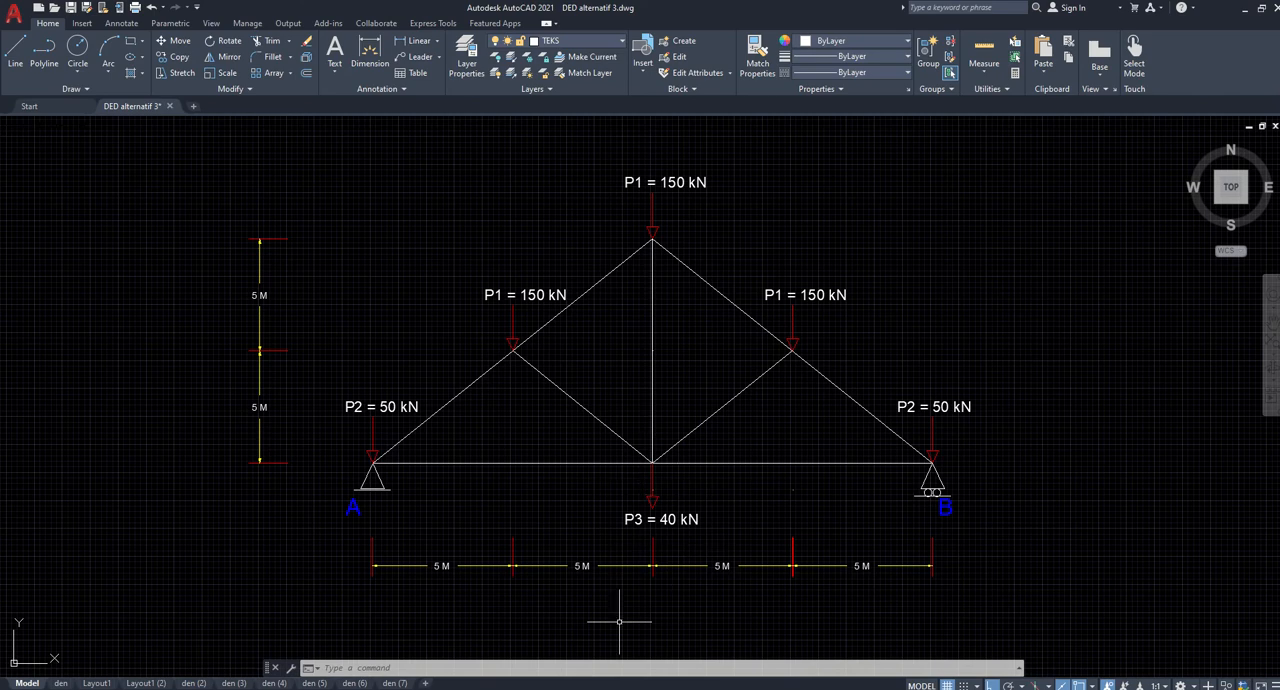
click(556, 689)
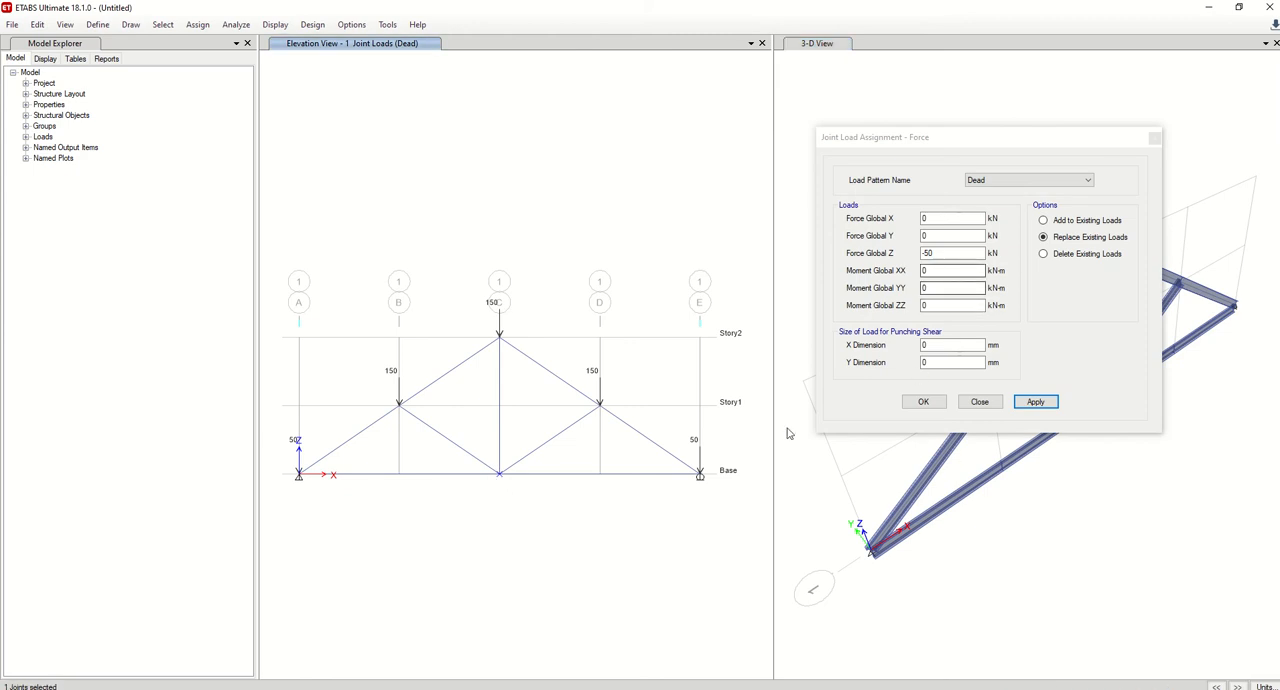
key(alt+Tab)
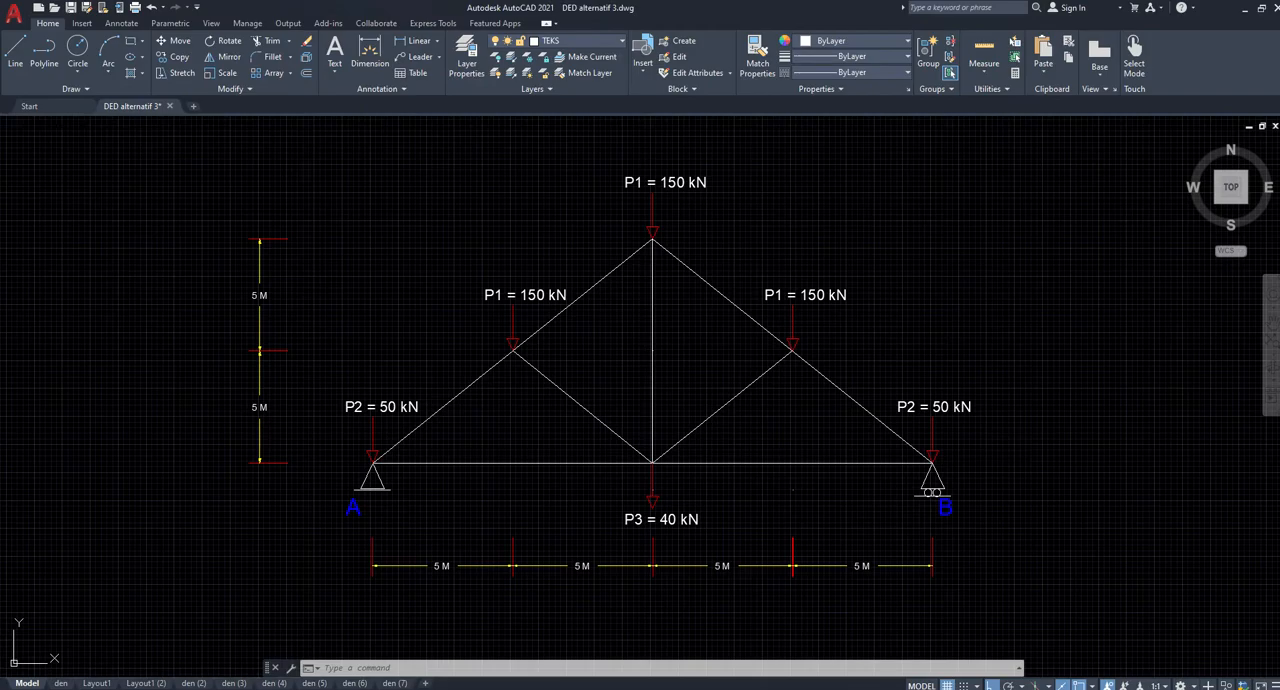
key(alt+Tab)
double_click(926, 253)
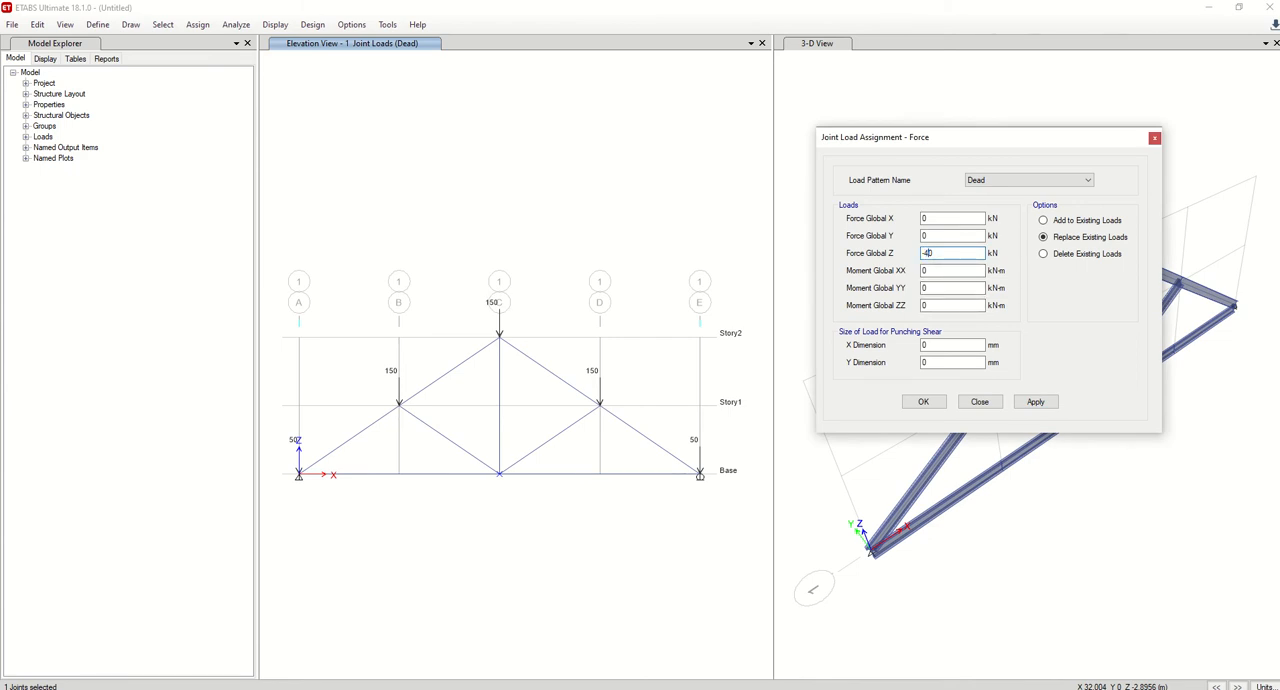
text(-40)
click(1035, 401)
click(924, 402)
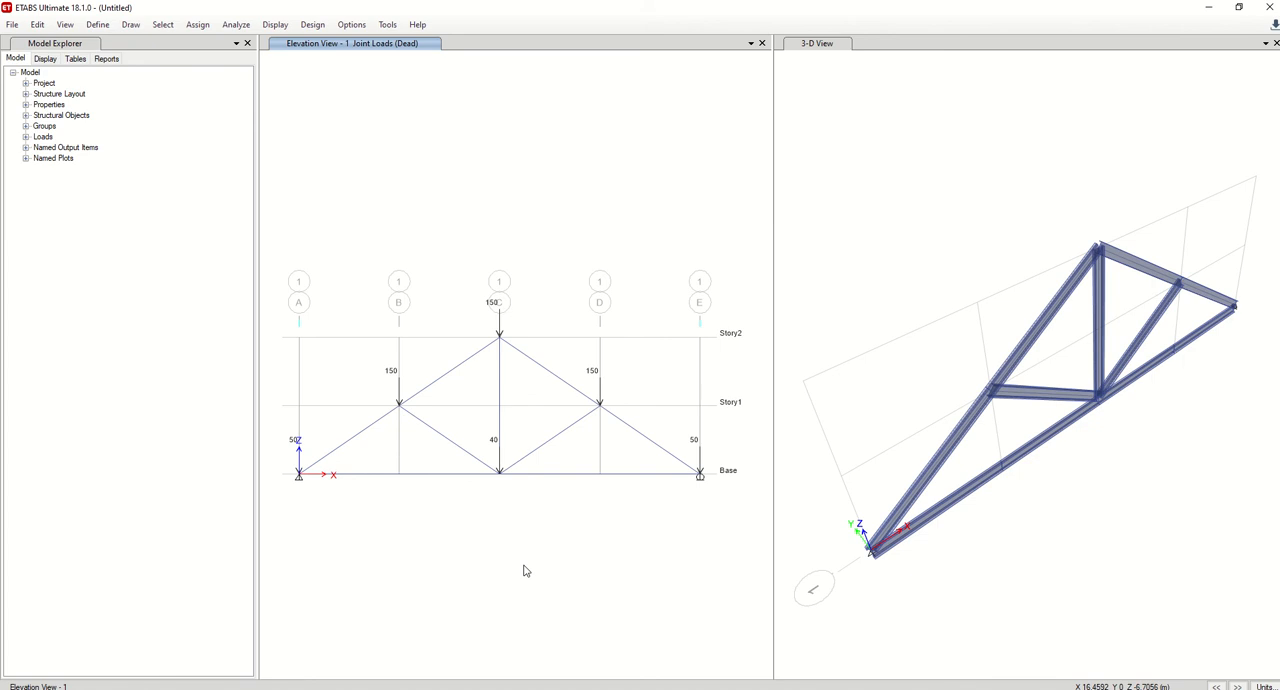
Join the two bottom-chord segments between grids A and C at Base into one frame.
click(437, 388)
click(585, 474)
click(433, 483)
click(381, 482)
click(398, 477)
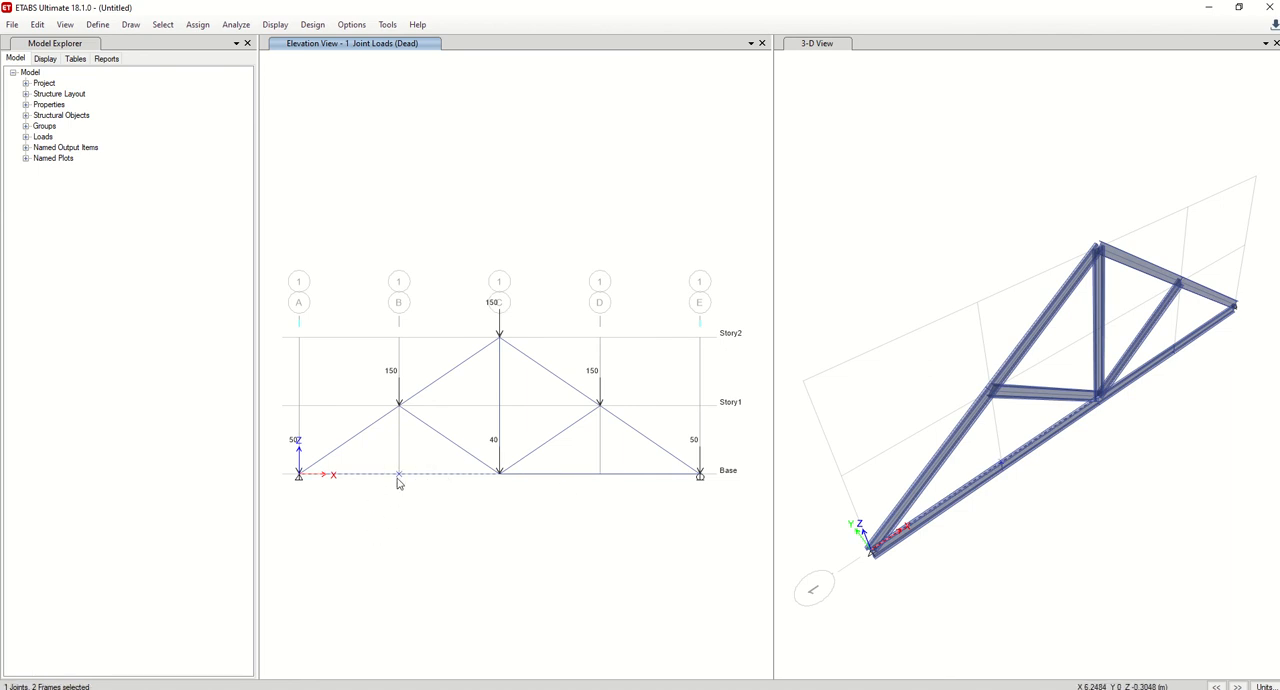
click(38, 25)
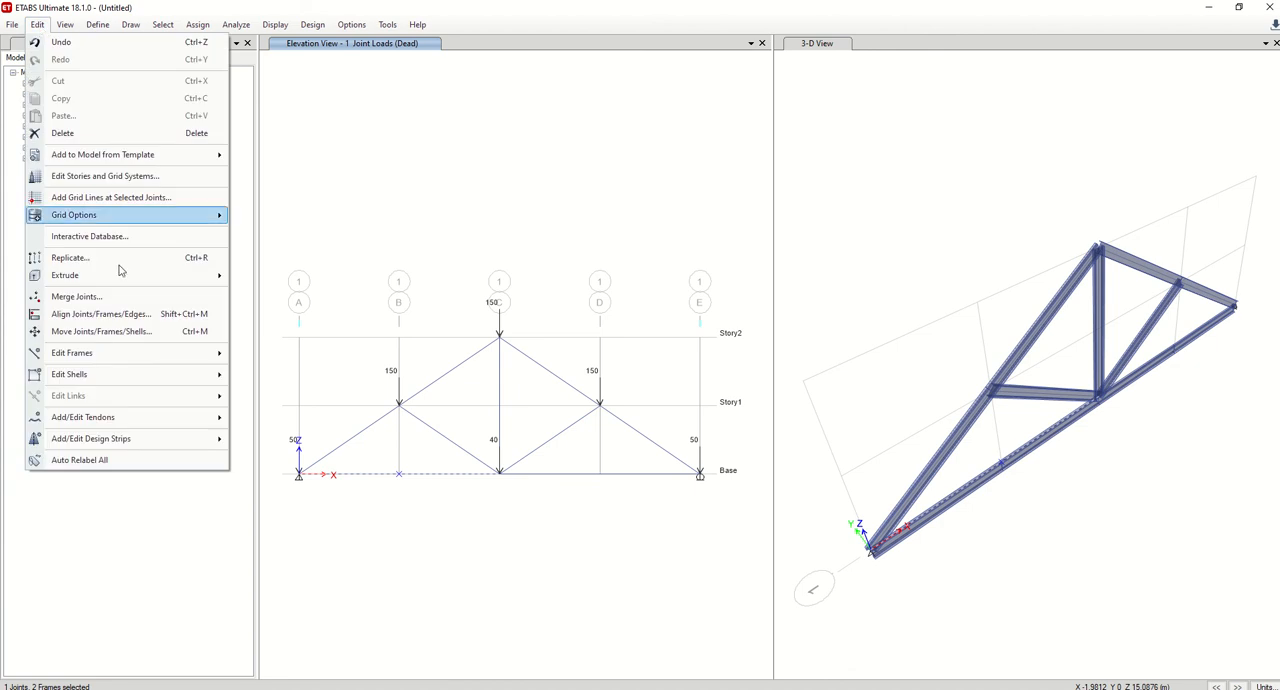
mouse_move(126, 384)
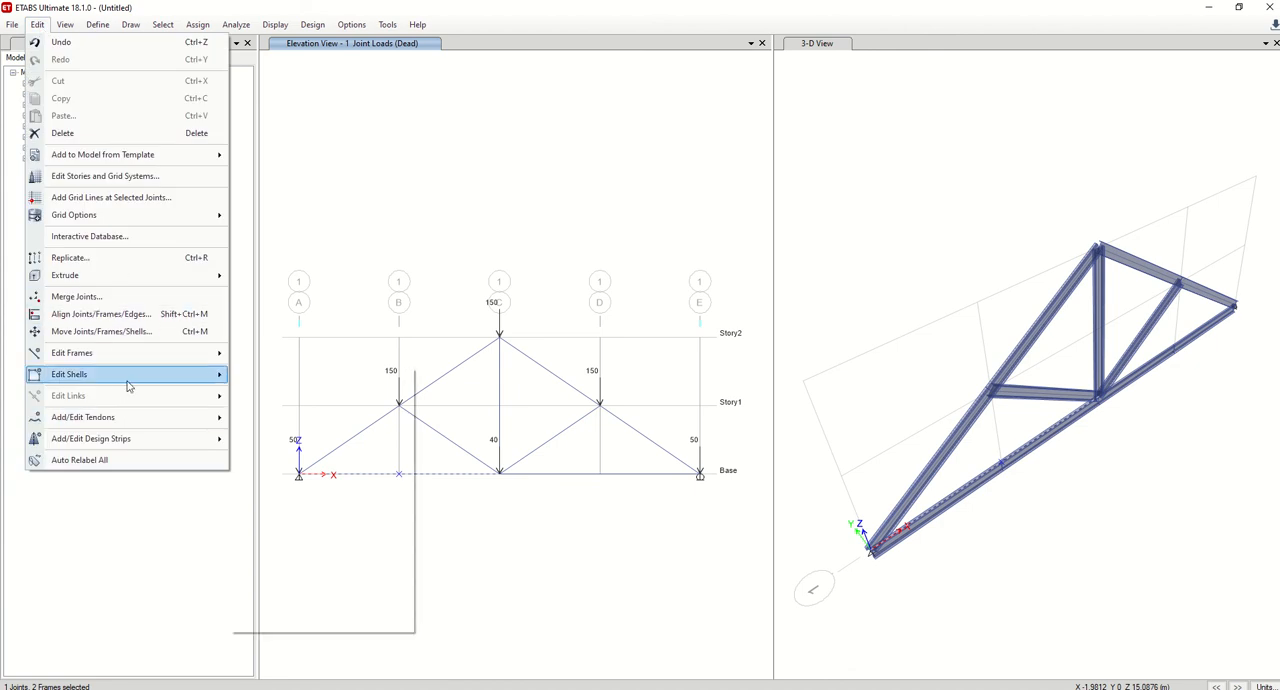
mouse_move(160, 353)
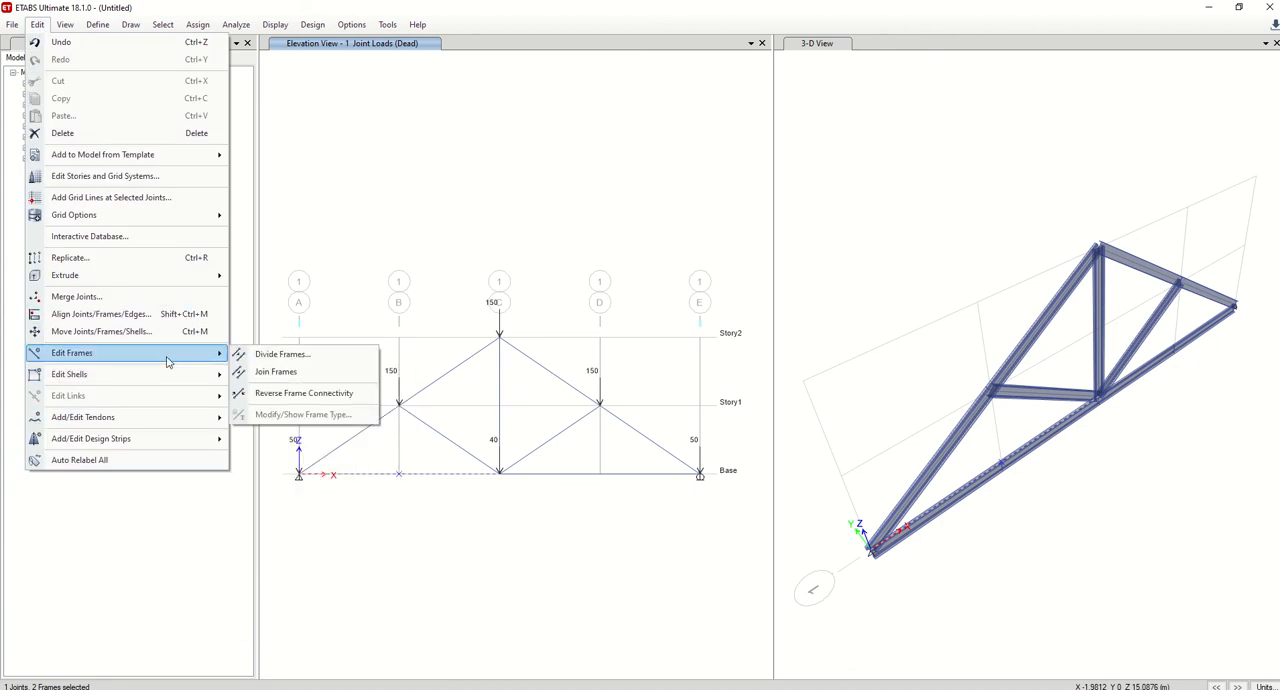
click(263, 372)
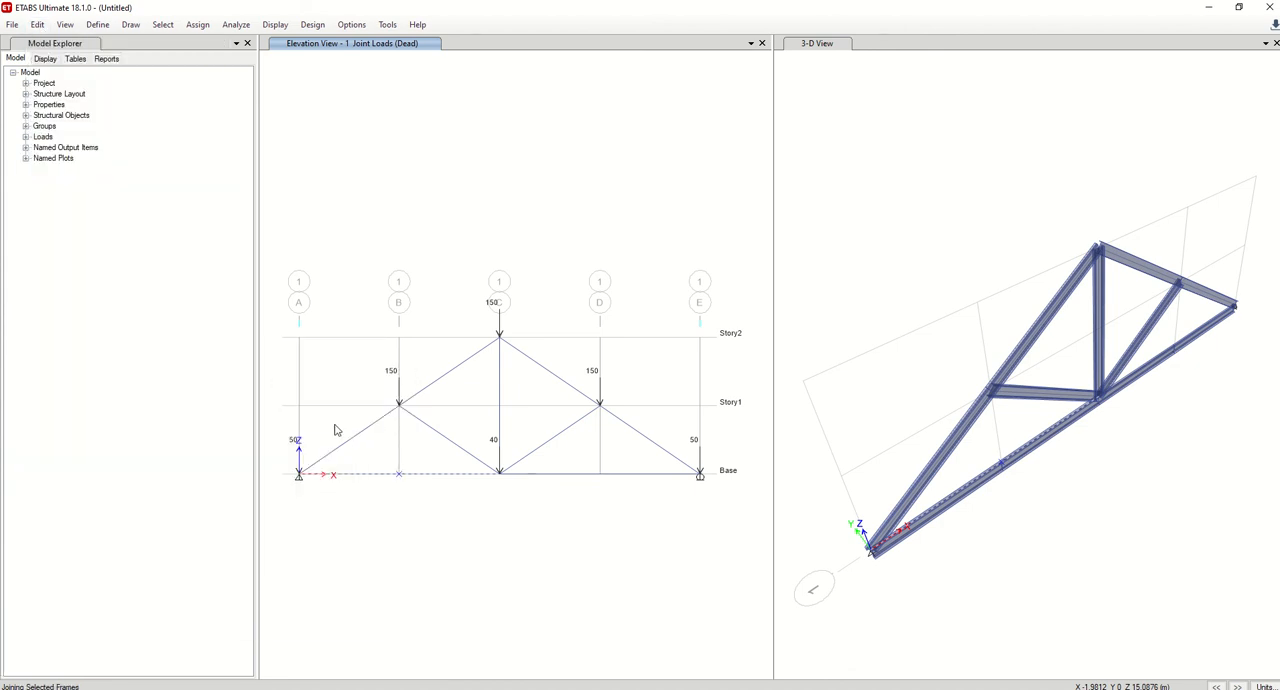
Join the two bottom-chord segments between grids C and E at Base into one frame.
click(440, 476)
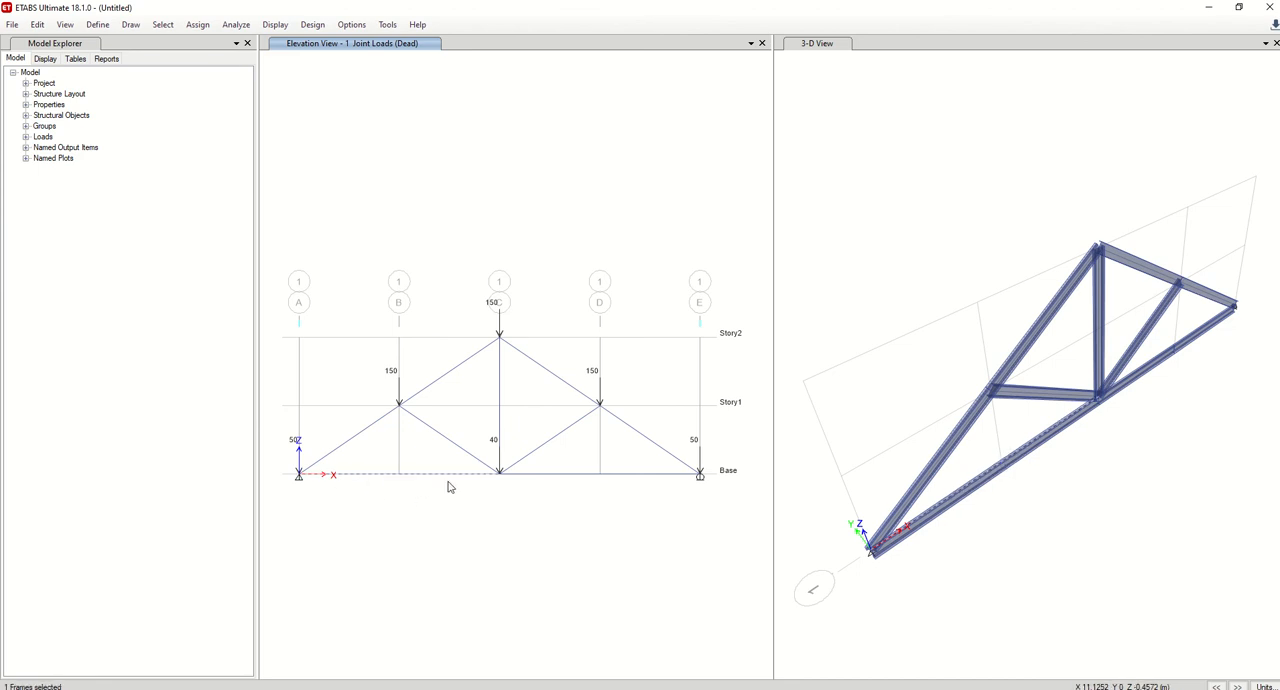
click(578, 477)
click(38, 26)
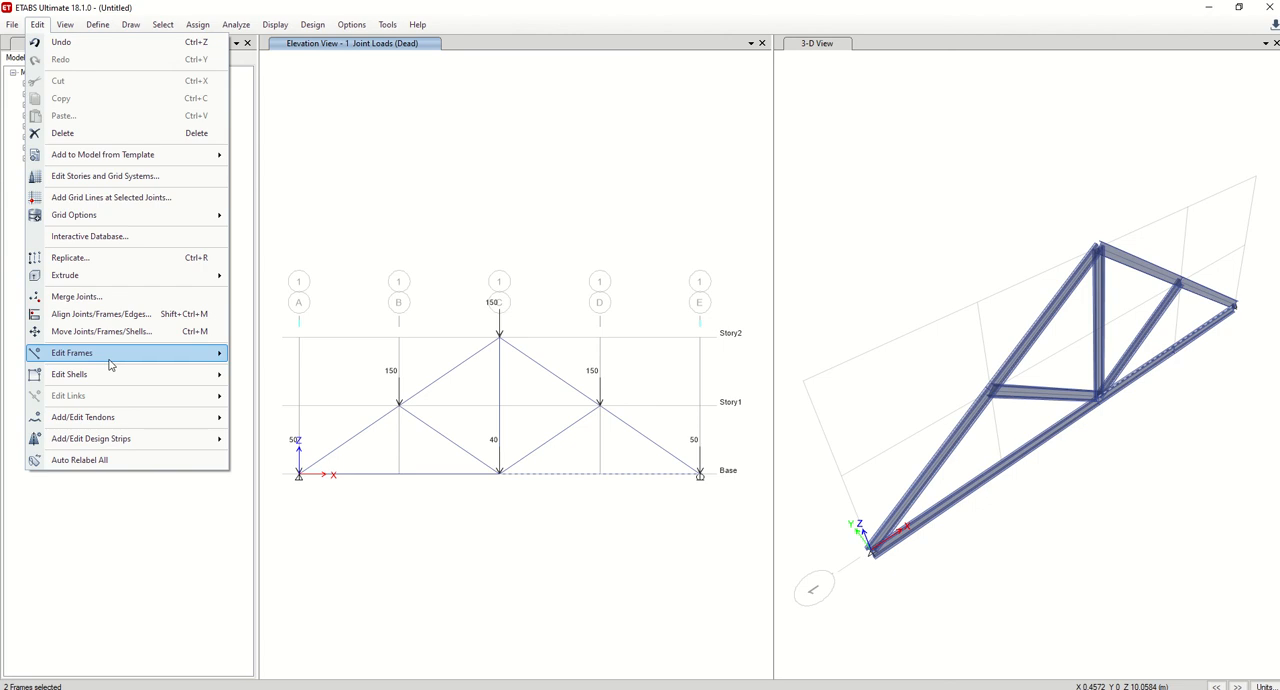
mouse_move(172, 360)
click(275, 372)
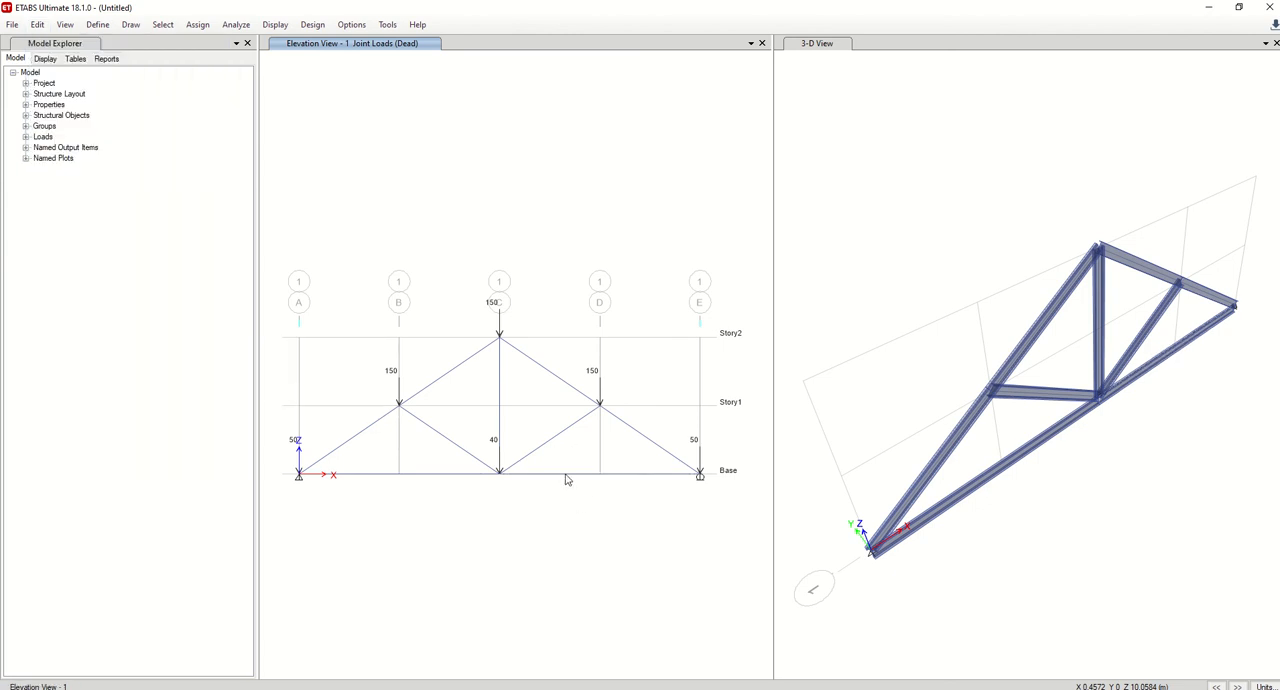
Join the two halves of the bottom chord into one frame from grid A to grid E, and check the joined member.
click(550, 474)
click(431, 391)
click(585, 396)
key(Escape)
drag(621, 455, 575, 501)
drag(455, 460, 426, 491)
click(37, 25)
mouse_move(131, 352)
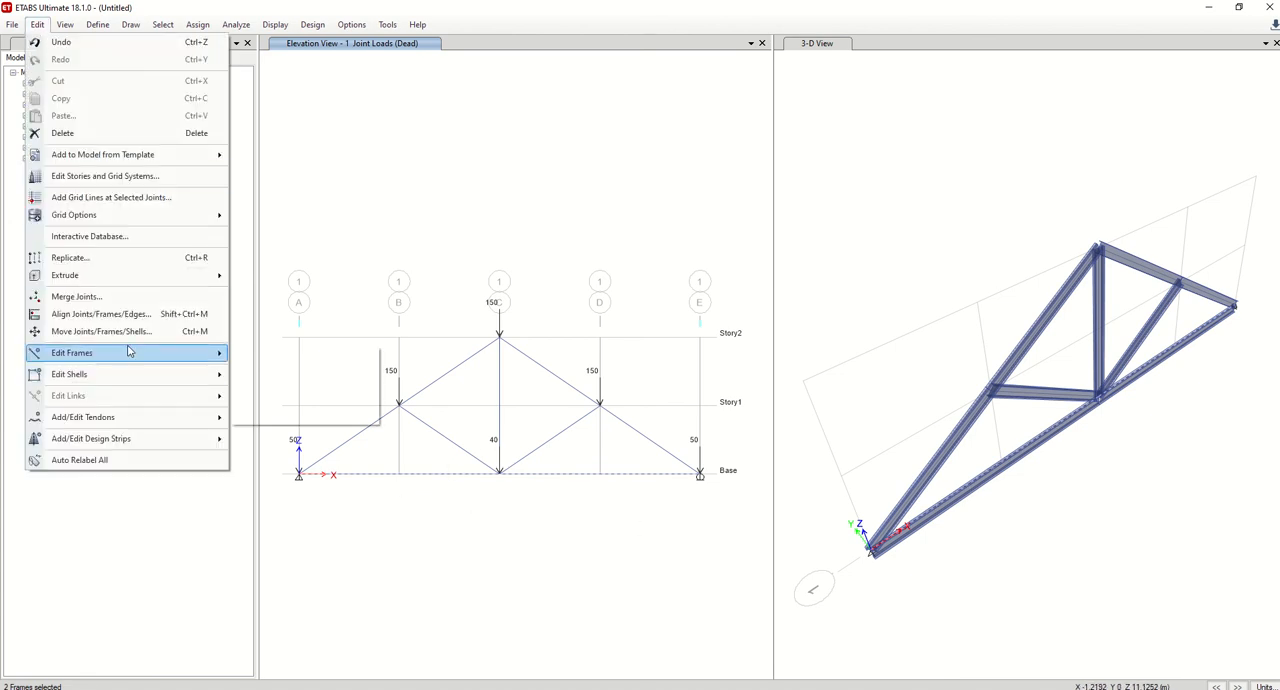
click(270, 372)
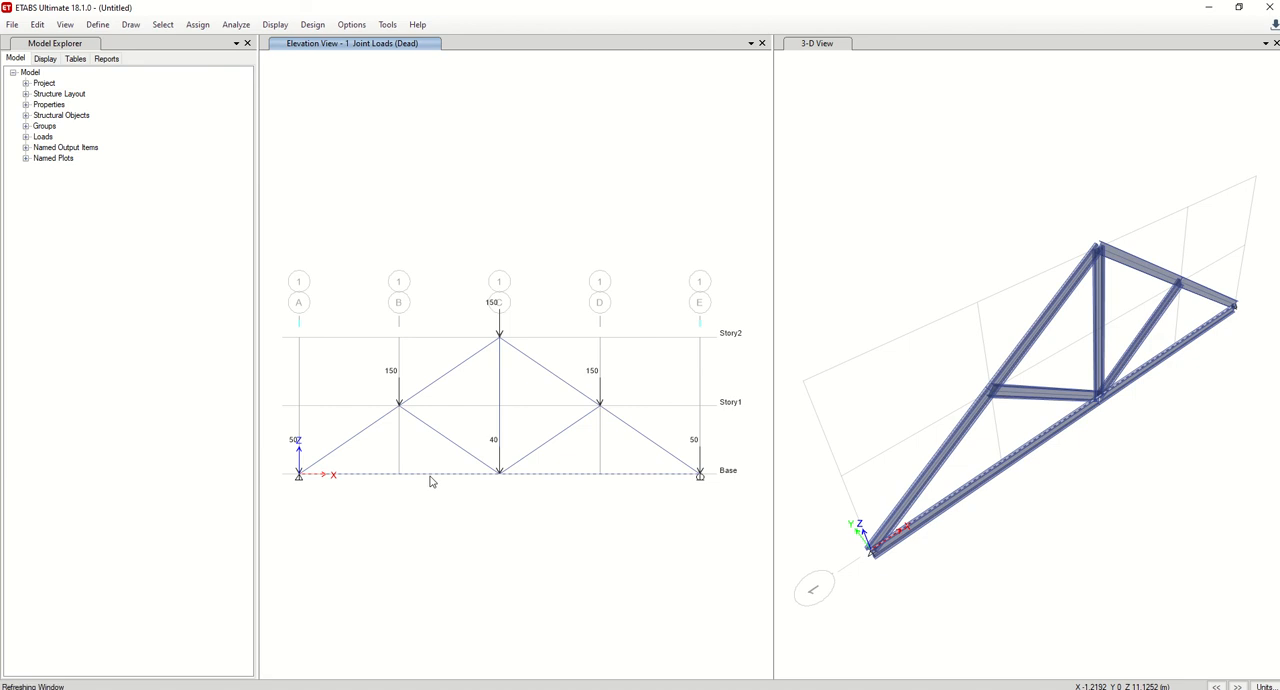
click(478, 476)
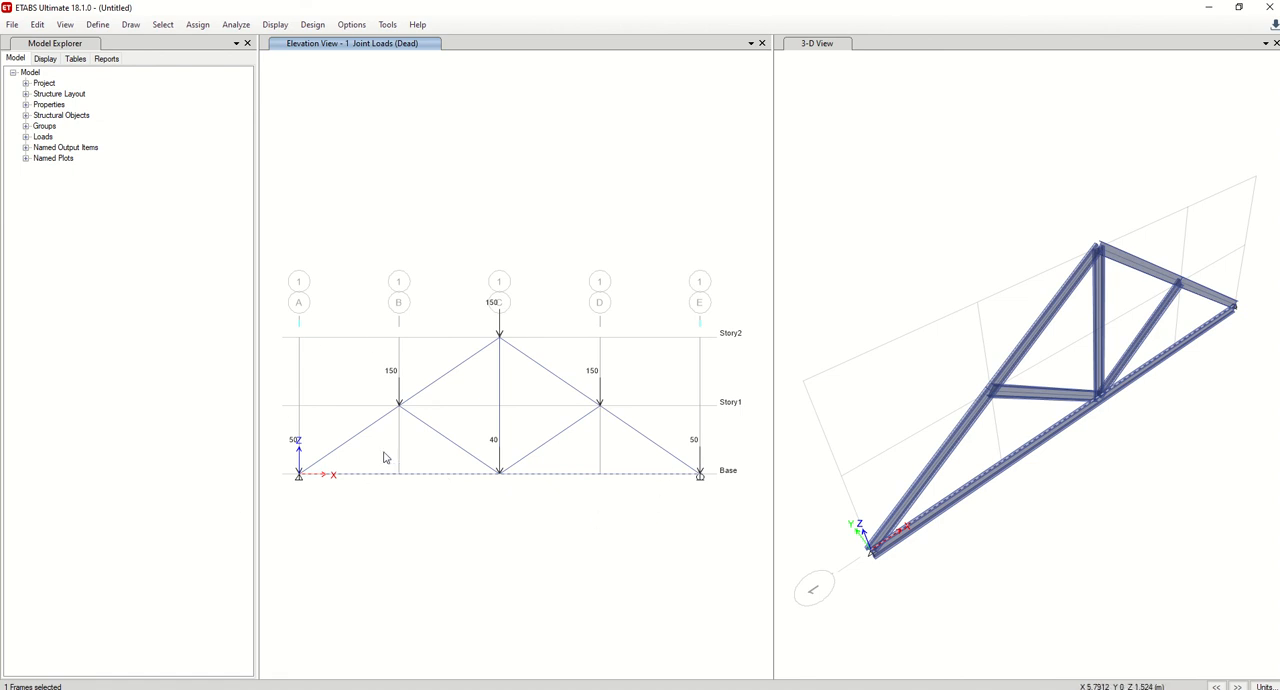
Divide all the truss frames by breaking them at intersections with selected frames and joints, and check the resulting bottom-chord members.
key(ctrl+a)
drag(273, 213, 734, 549)
click(40, 25)
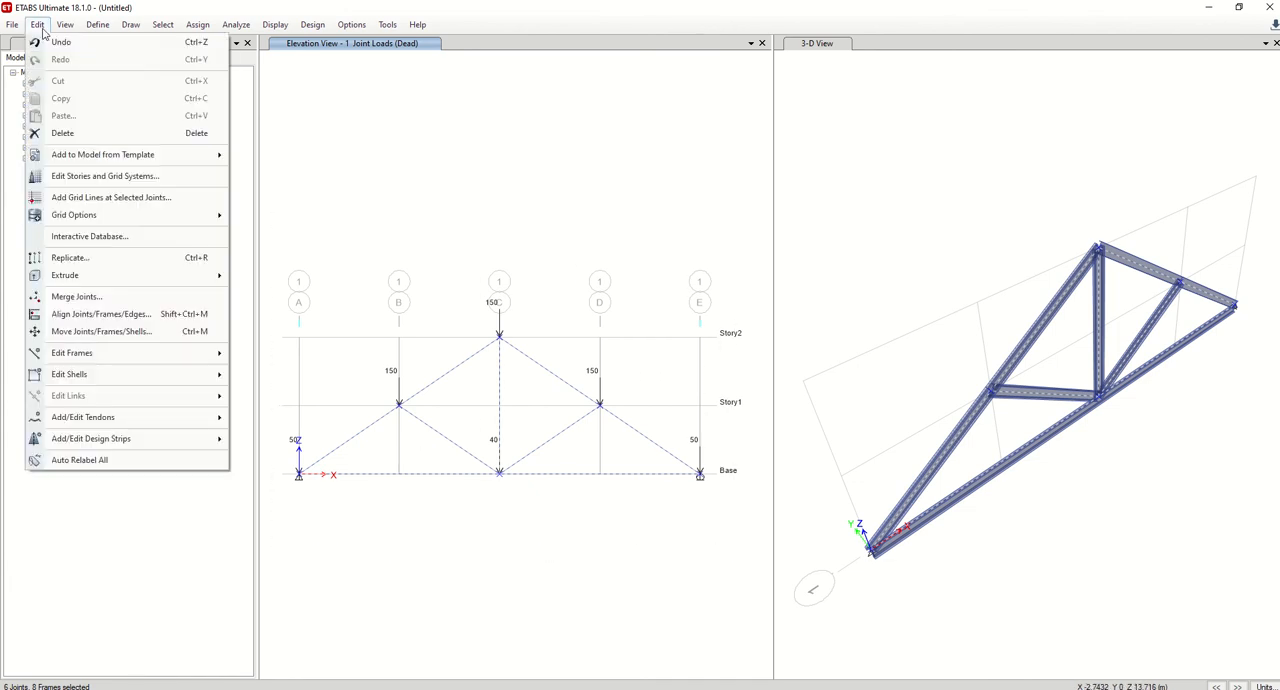
mouse_move(123, 353)
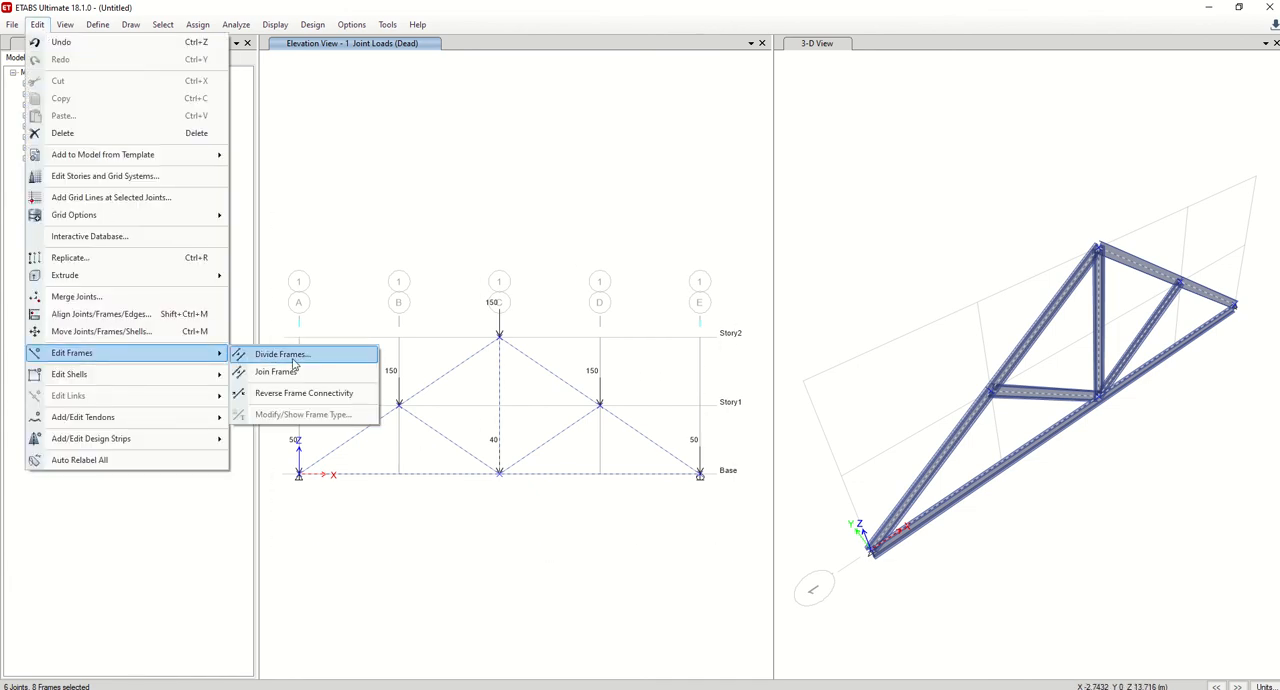
click(294, 356)
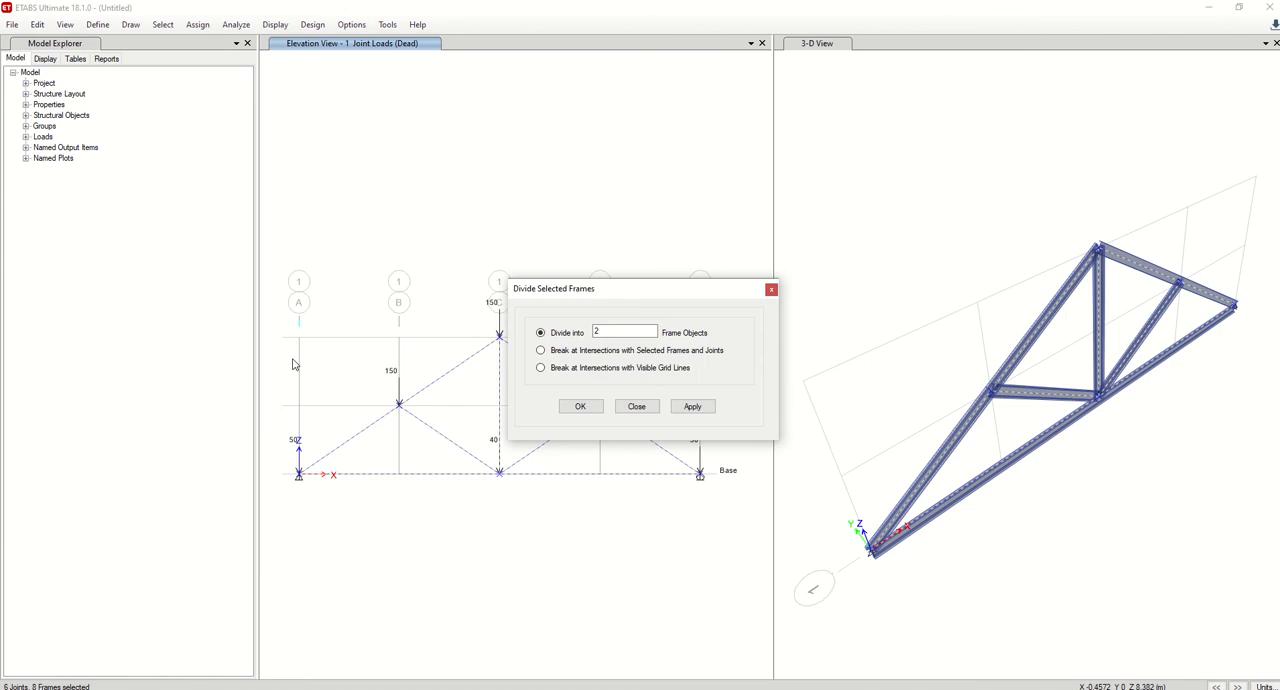
click(560, 352)
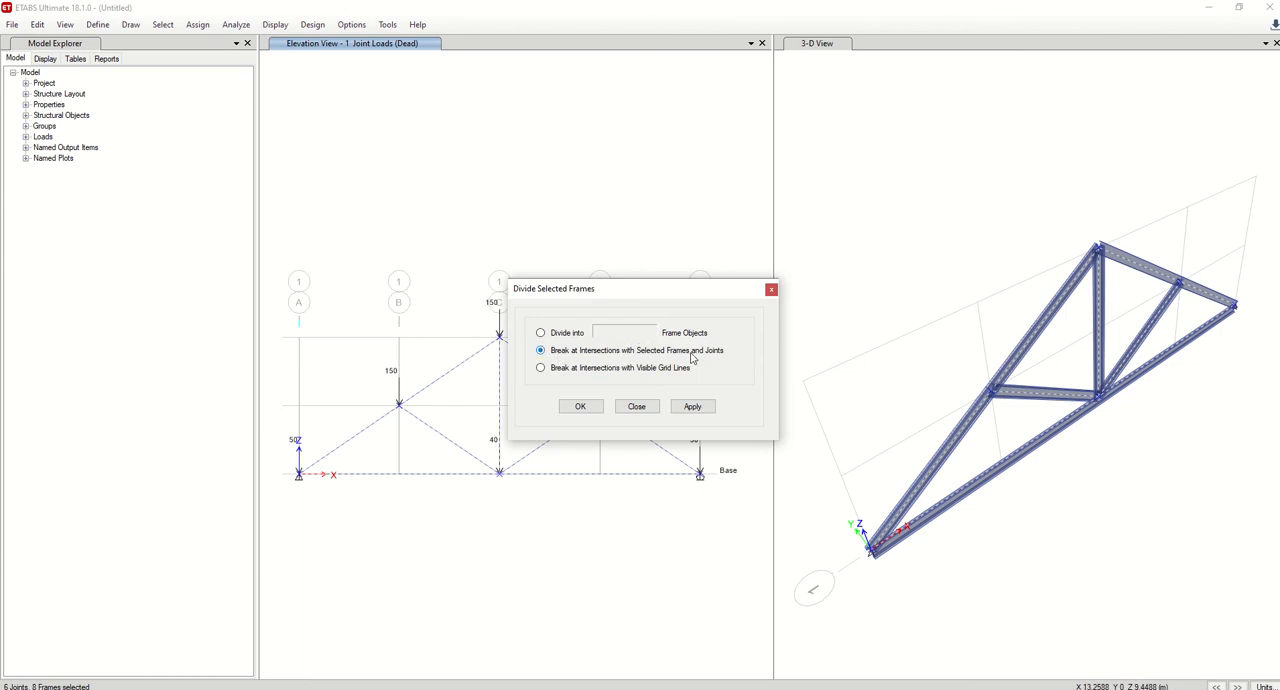
click(692, 408)
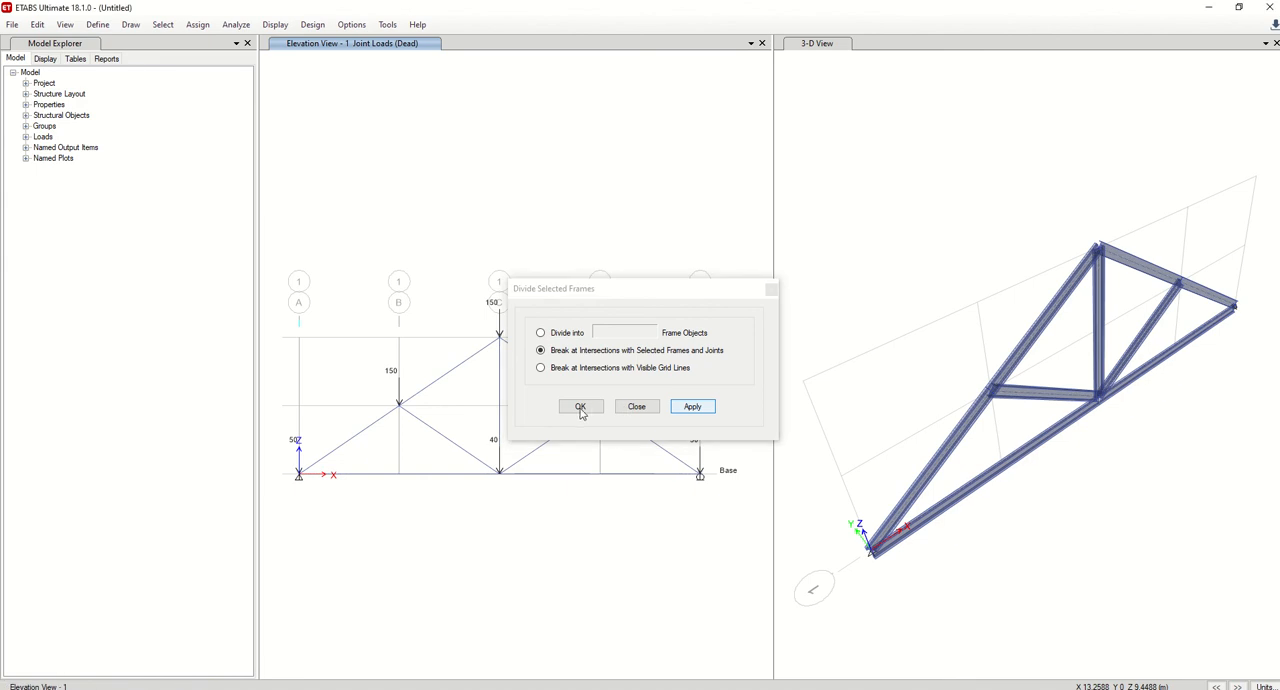
click(580, 407)
click(557, 474)
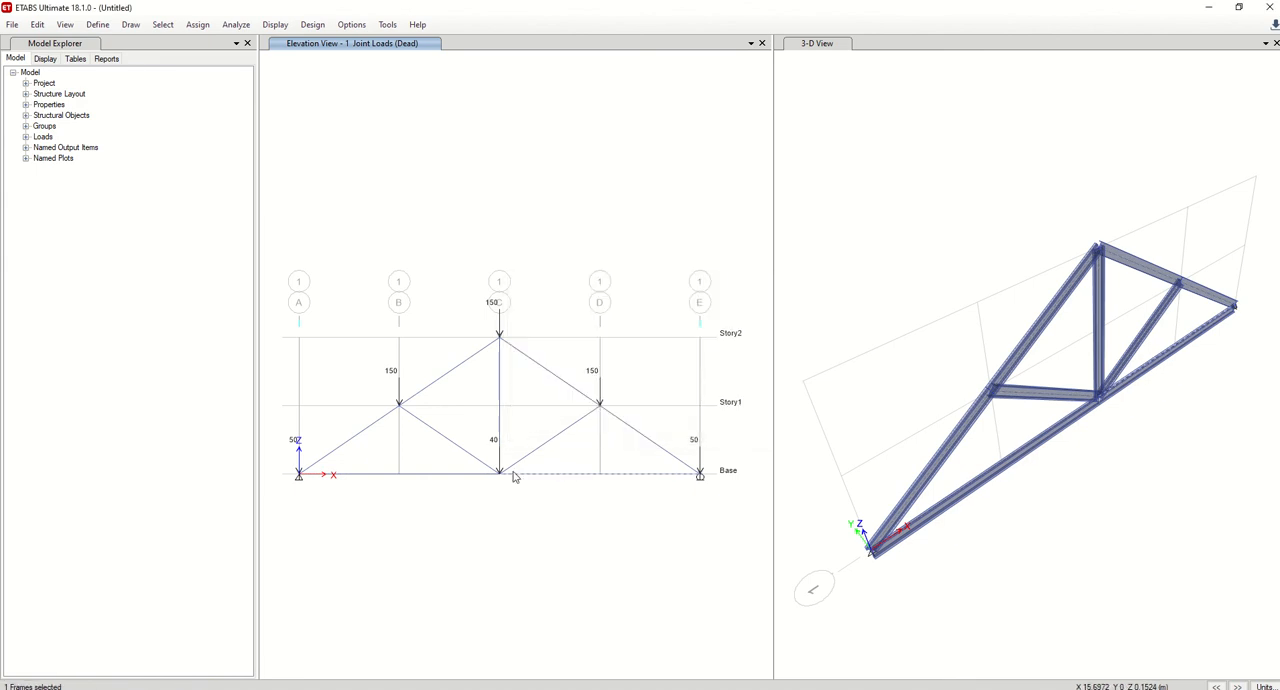
click(470, 473)
click(460, 364)
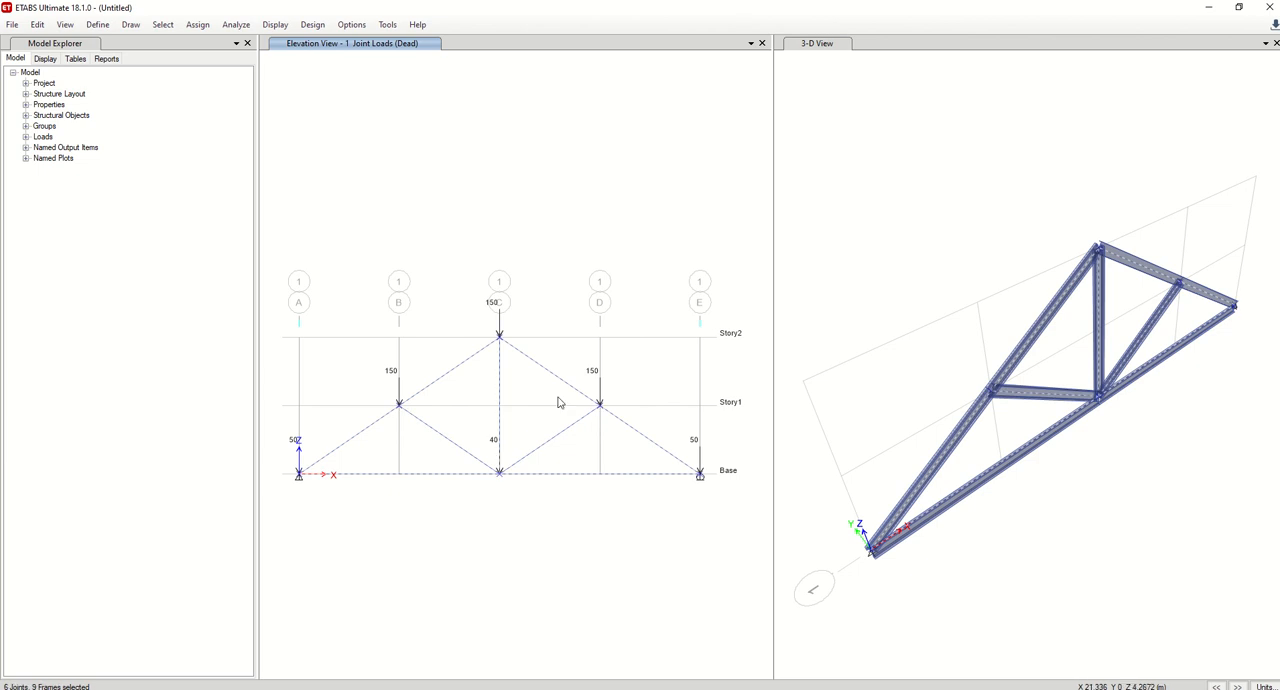
Release Moment 33 (Major) at the start and end of all truss members, with partial fixity springs of 0.
drag(263, 227, 672, 545)
click(197, 24)
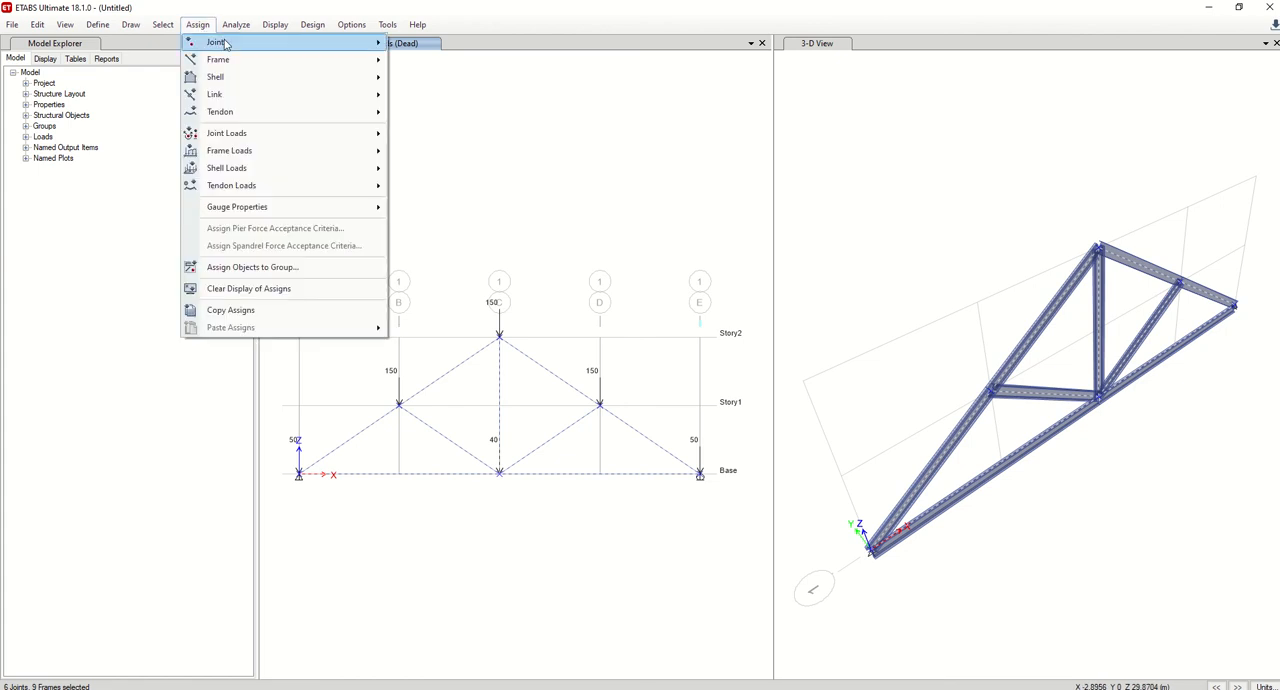
mouse_move(238, 60)
click(453, 99)
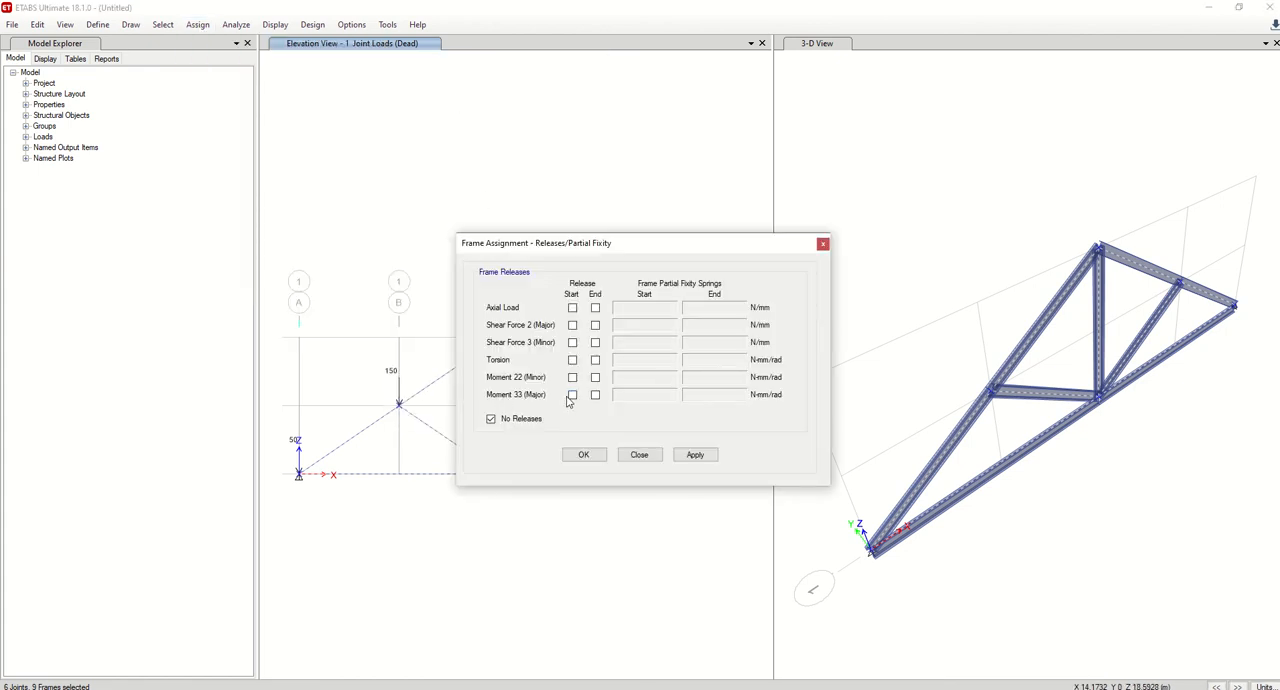
click(573, 395)
click(595, 395)
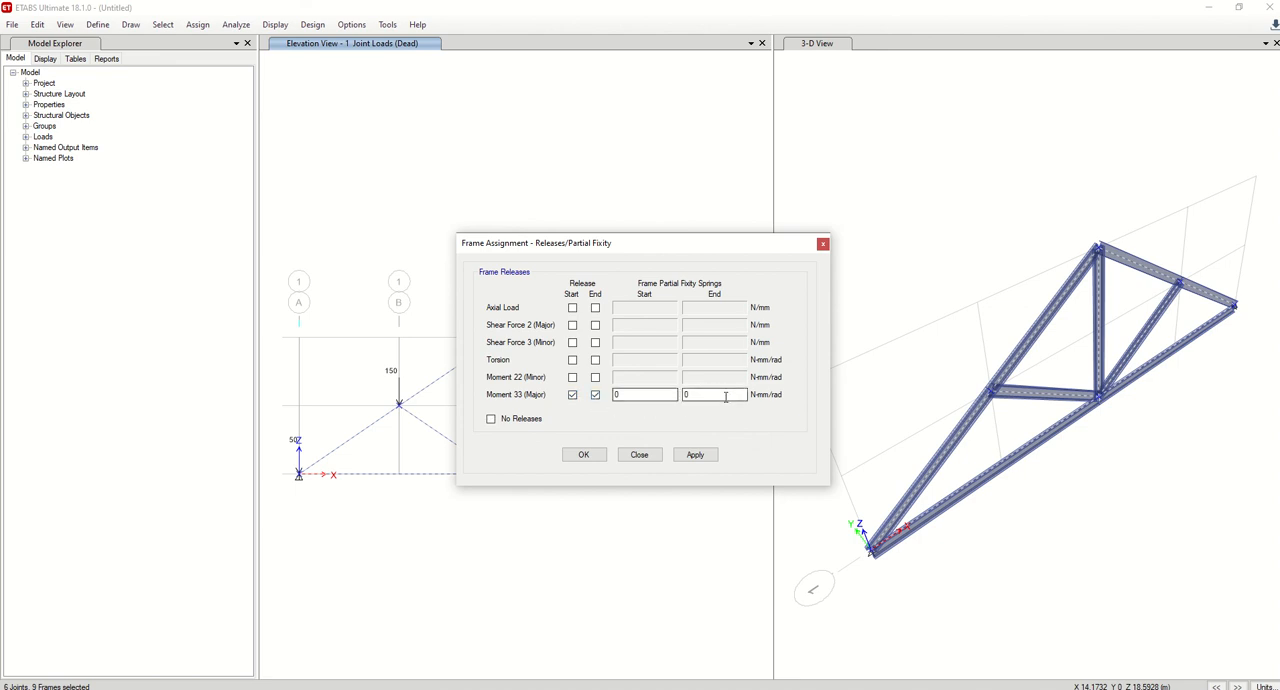
click(695, 454)
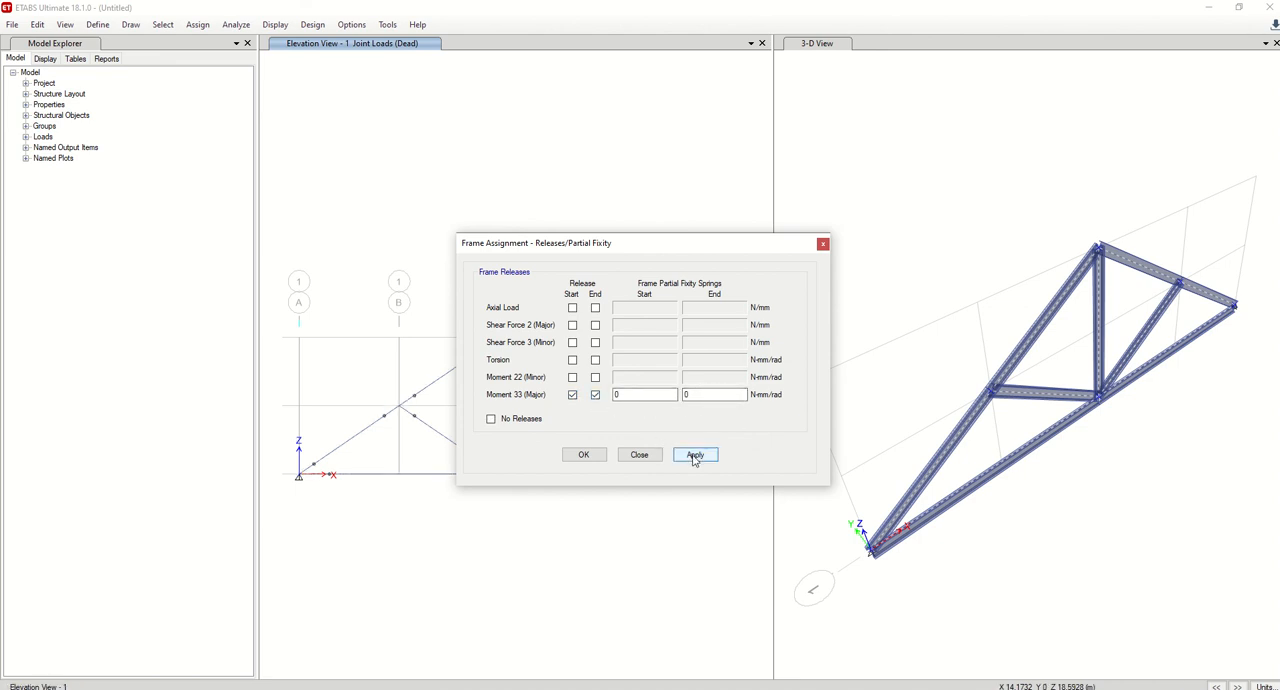
drag(638, 245, 898, 198)
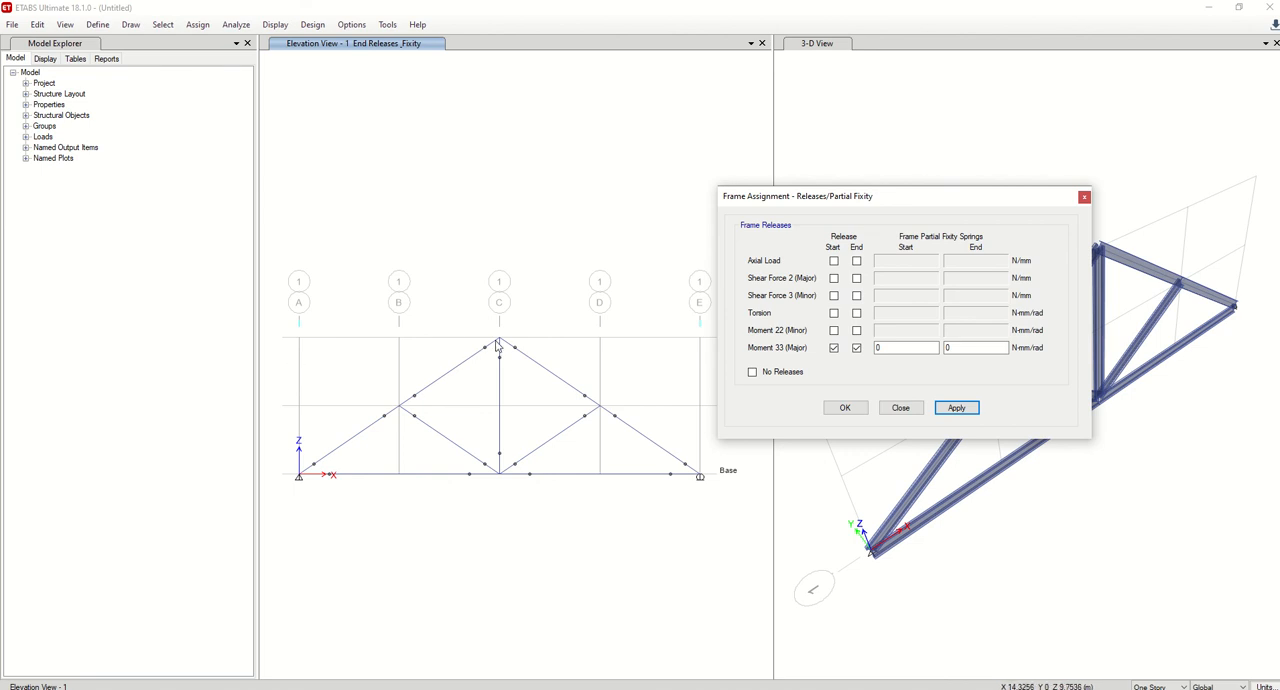
click(848, 410)
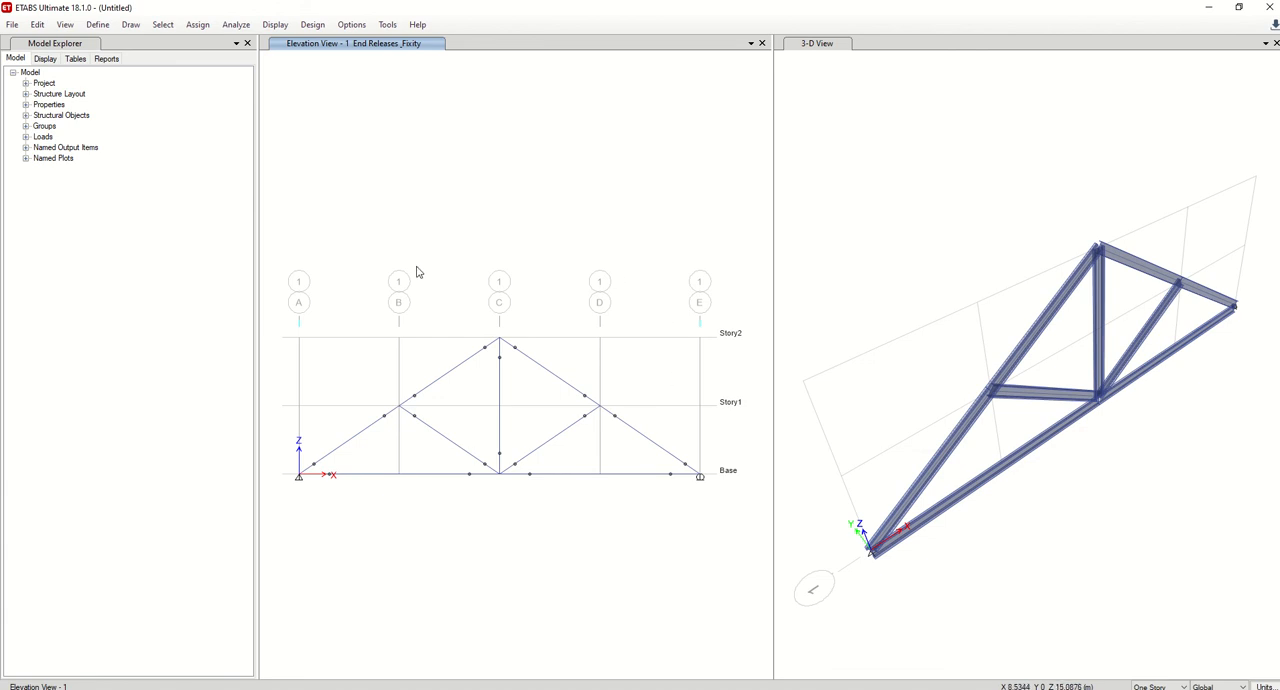
Set the building's active degrees of freedom to XZ Plane.
click(240, 26)
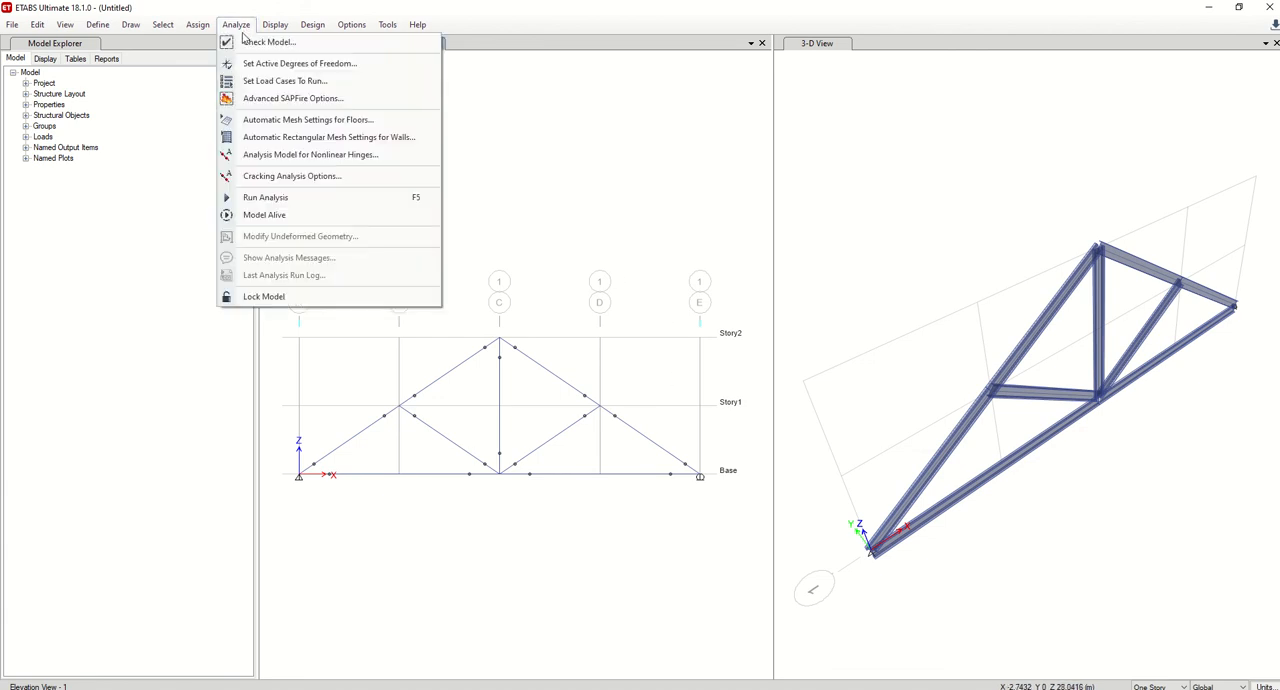
click(290, 63)
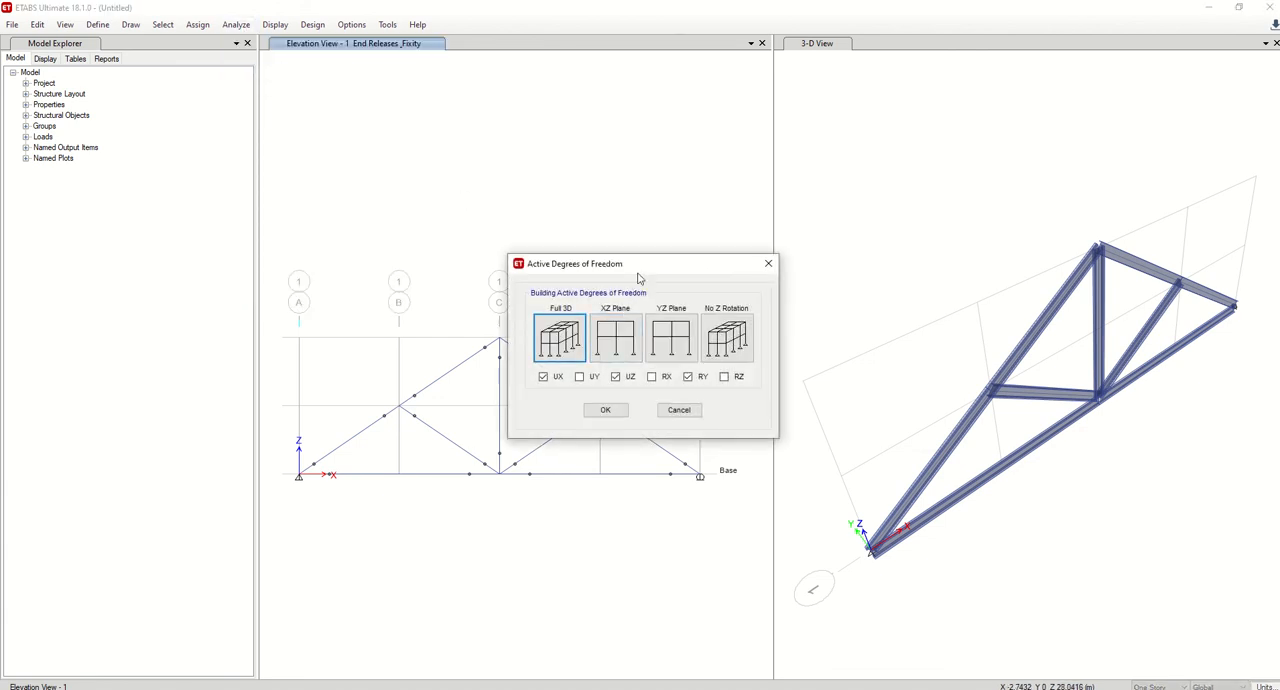
drag(624, 273, 614, 241)
click(614, 316)
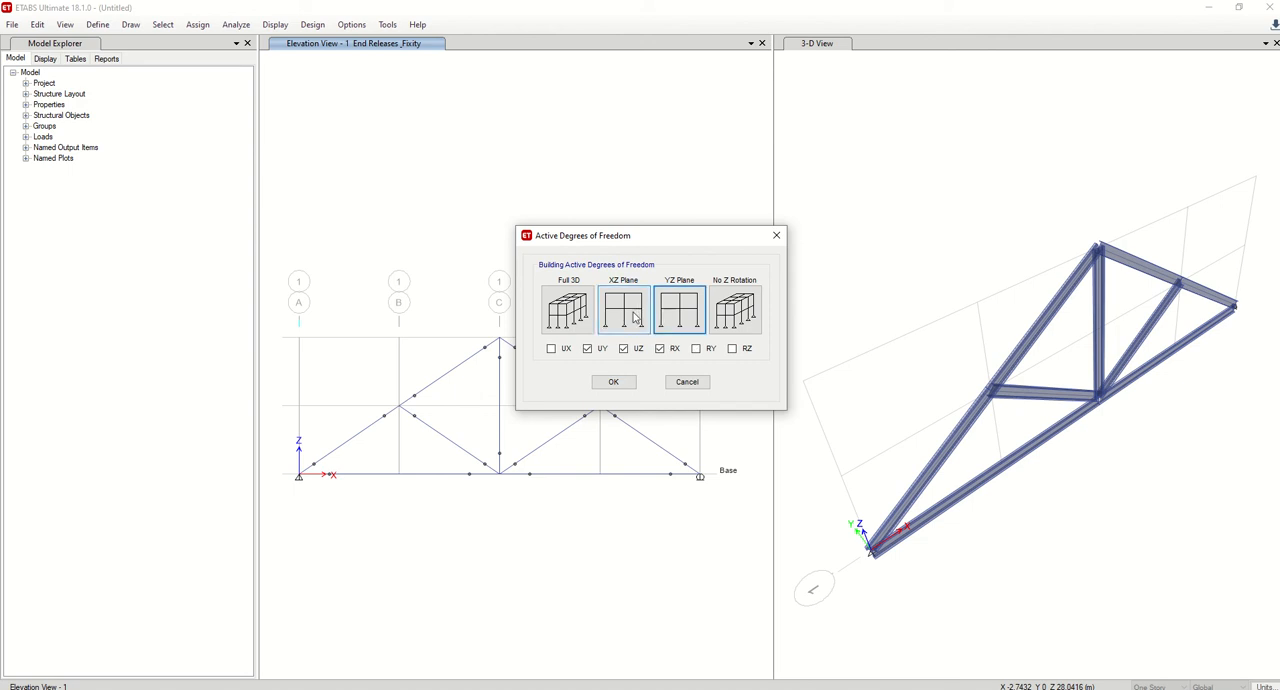
click(611, 381)
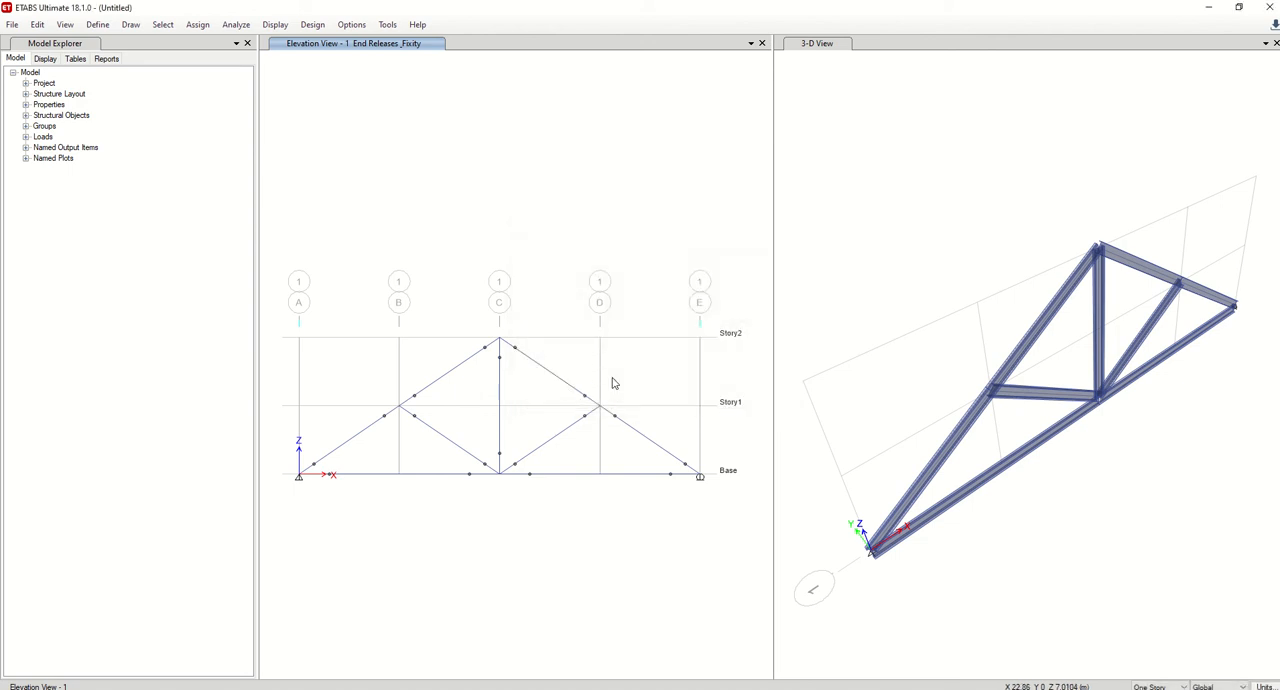
Start the analysis run and create a new folder named LATIHAN in Documents for saving the model.
click(247, 27)
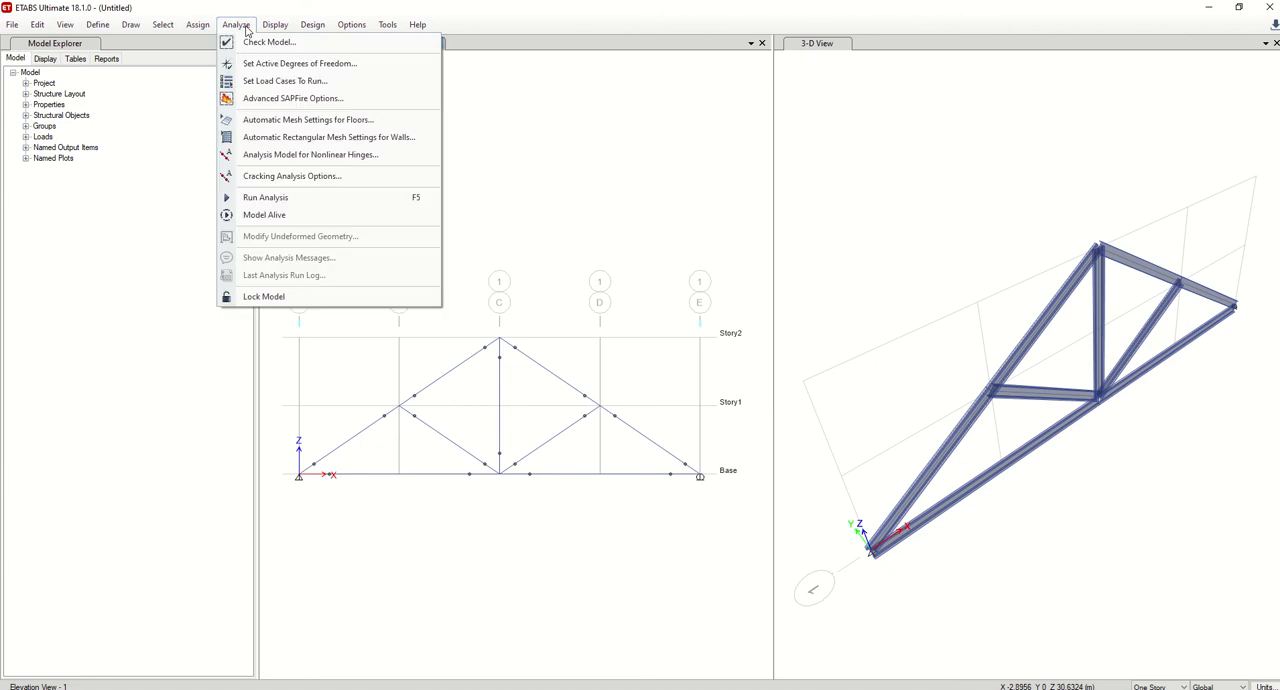
click(282, 198)
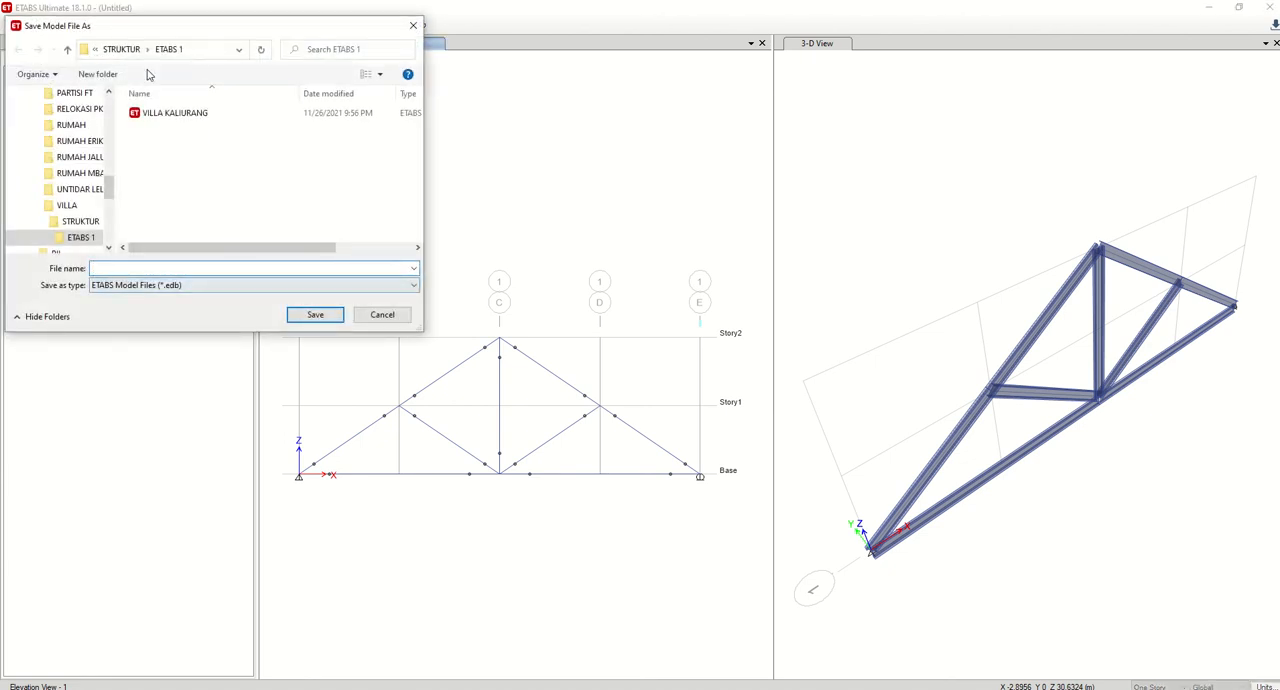
scroll(70, 218, up, 9)
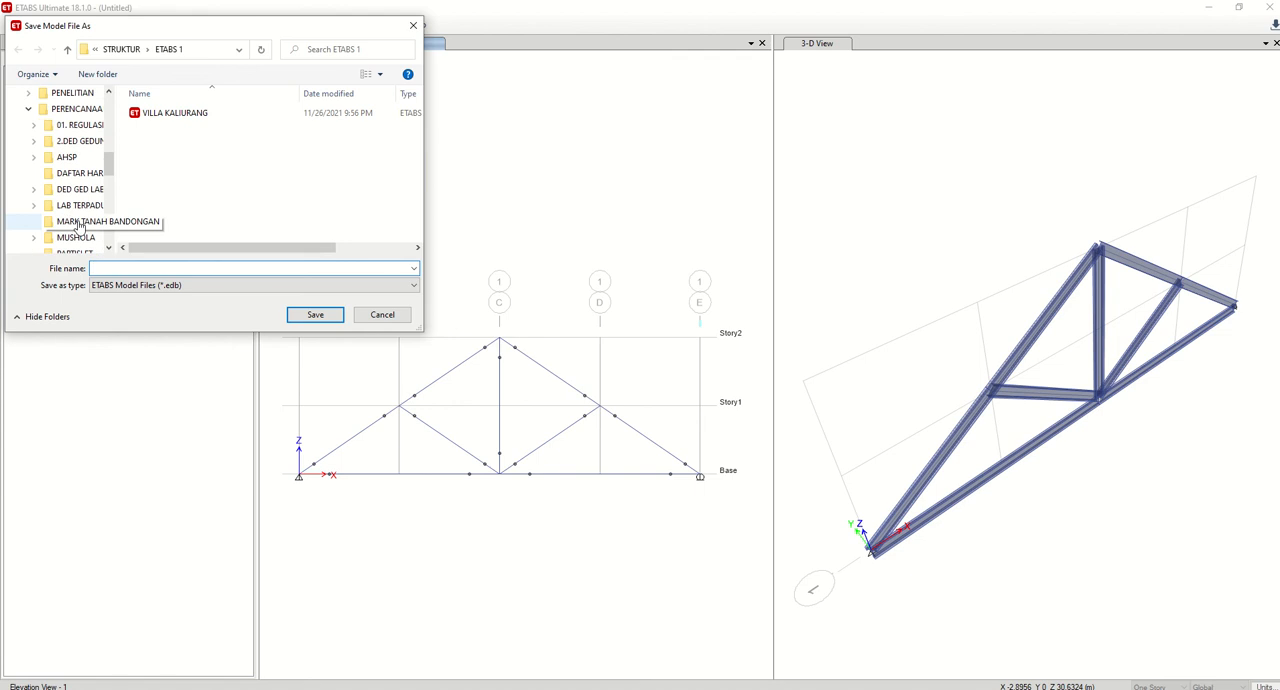
scroll(70, 210, up, 5)
scroll(75, 185, down, 2)
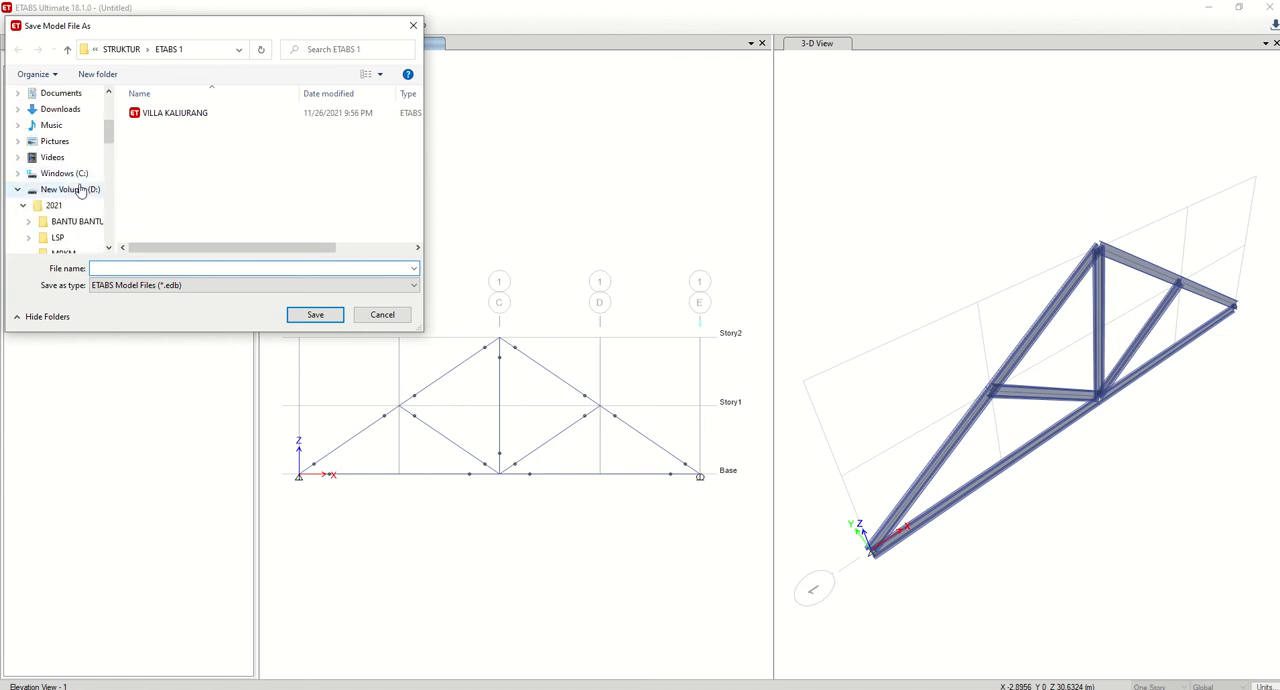
click(61, 93)
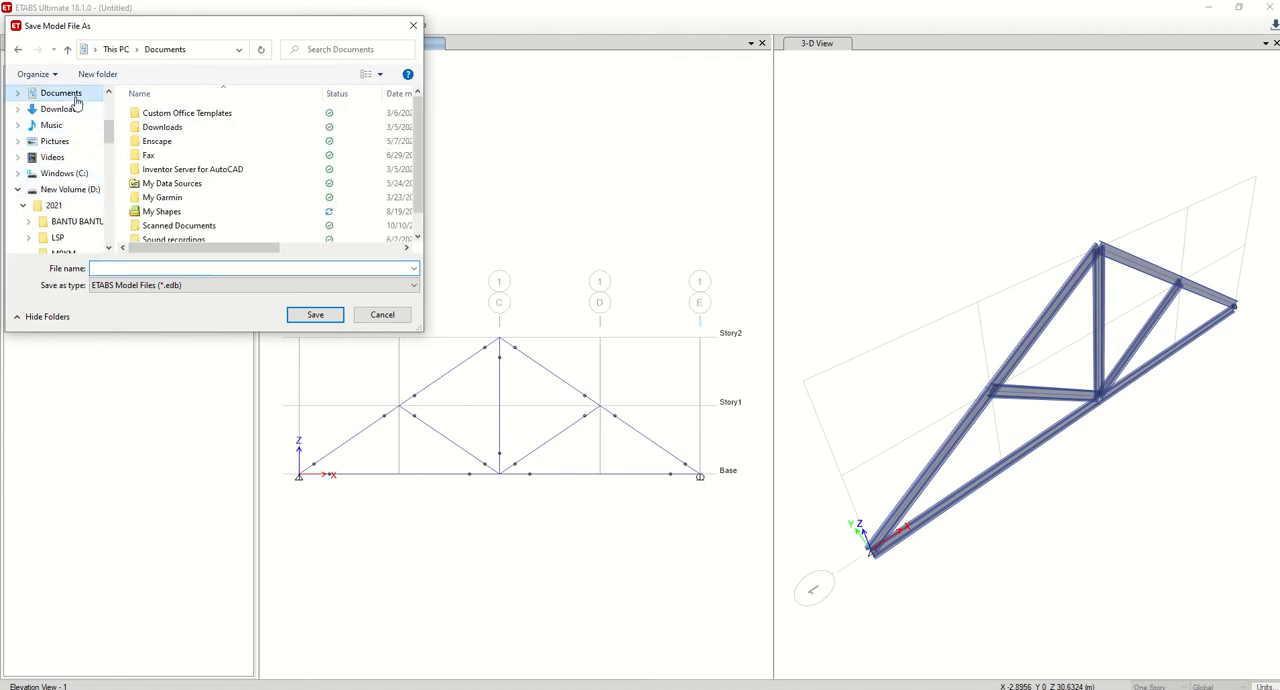
click(97, 74)
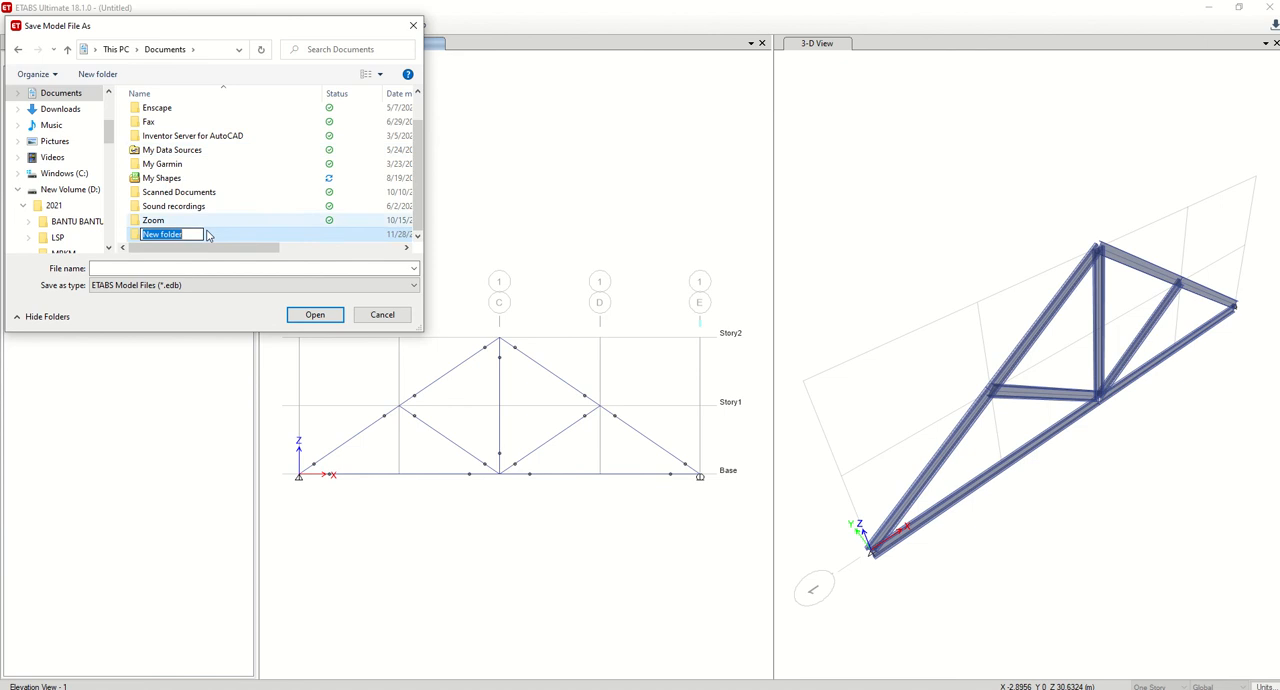
text(LATIHAN)
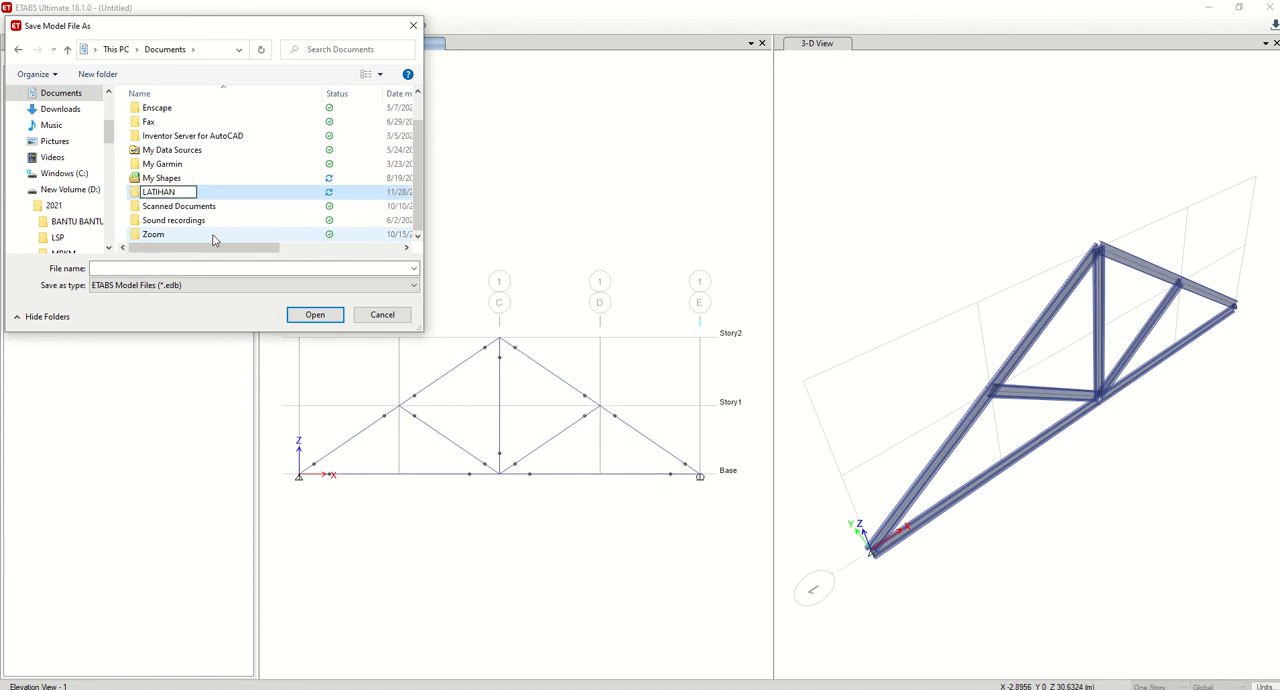
key(Return)
key(Return)
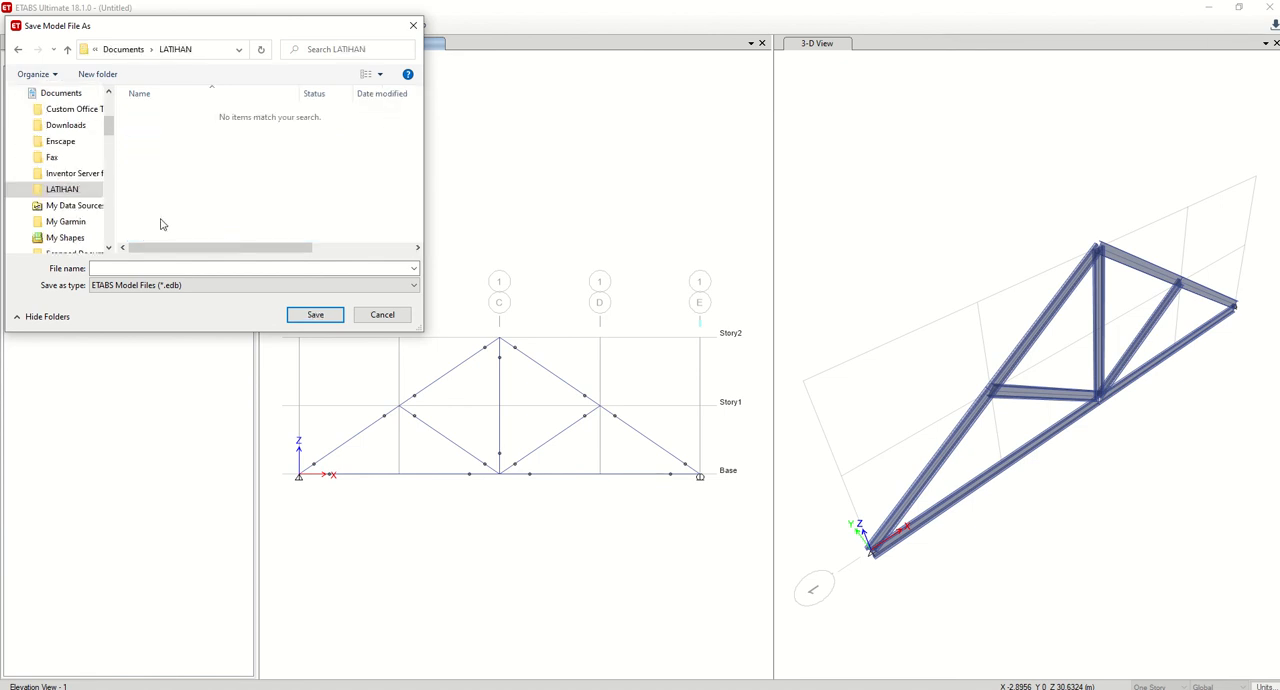
Save the model as TRUSS LATIHAN in the LATIHAN folder, let the analysis run, and dismiss the analysis messages.
click(110, 268)
click(110, 271)
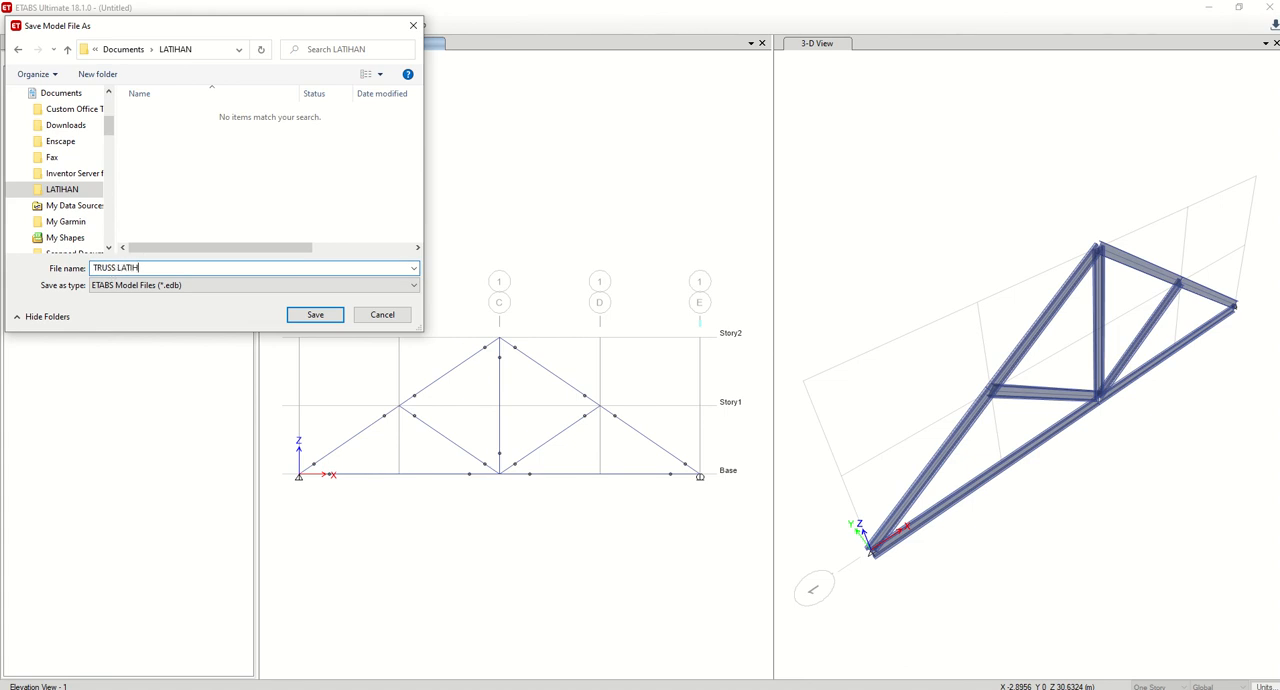
text(TRUSS LATIHAN)
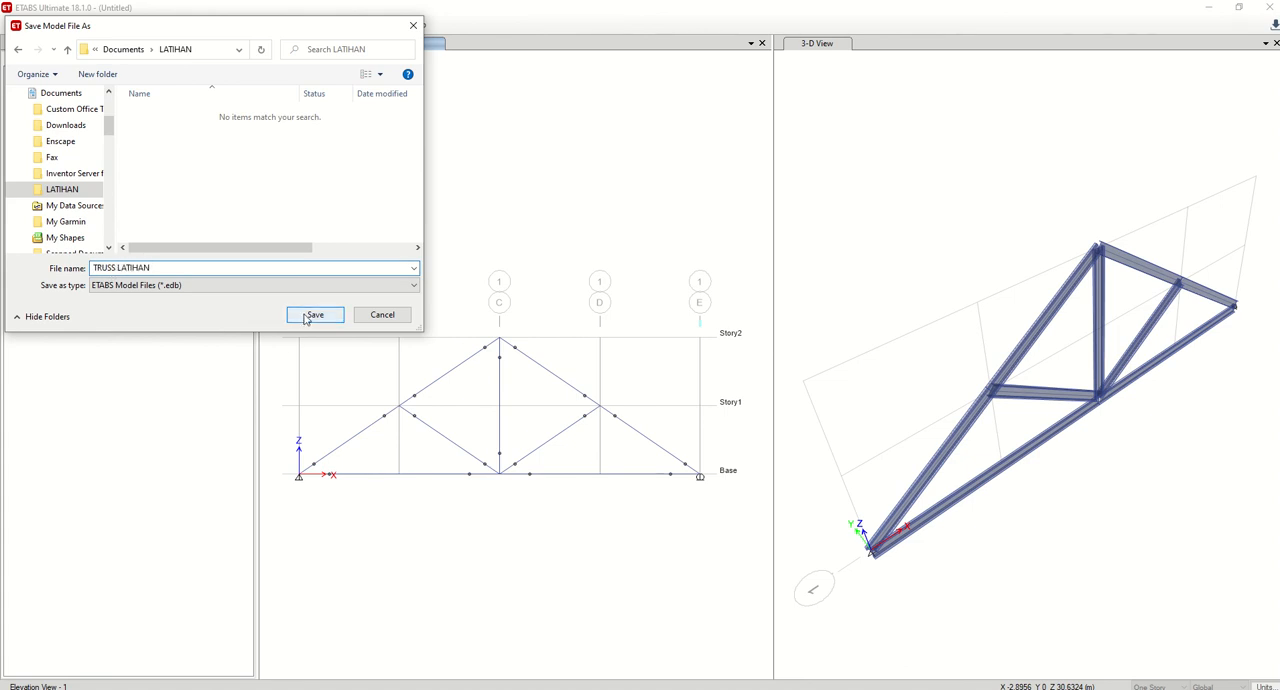
click(309, 316)
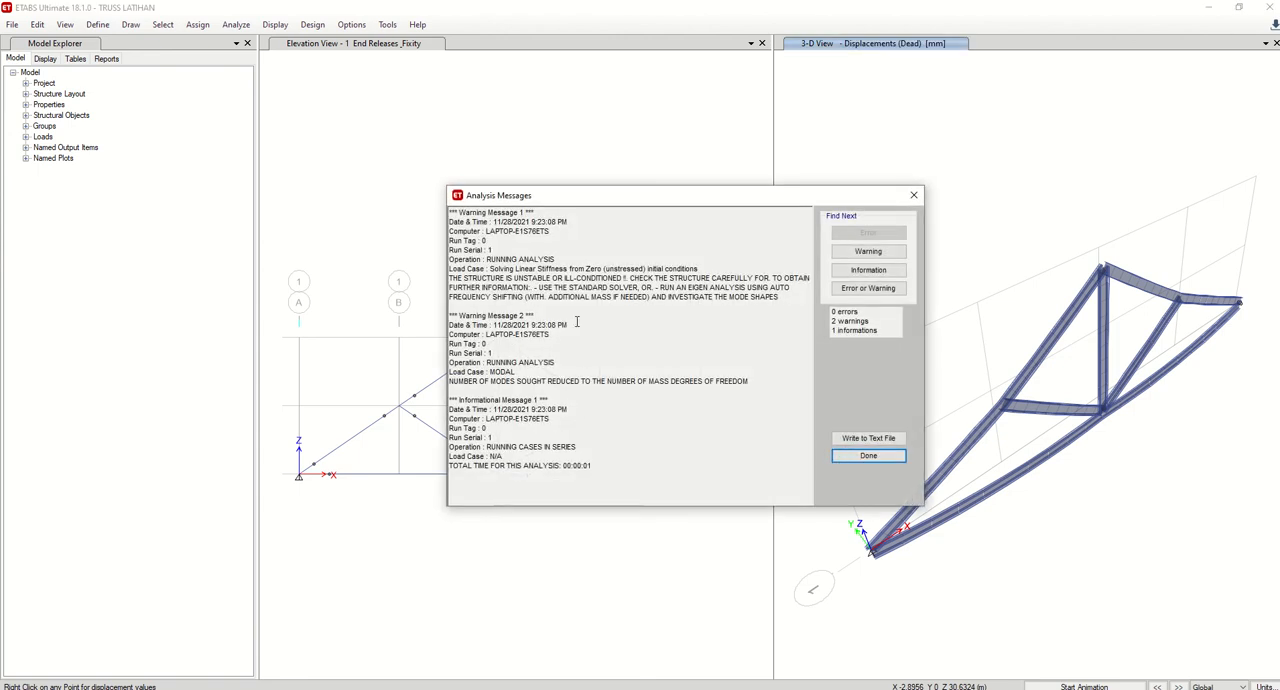
click(873, 457)
Display the filled Moment 3-3 diagram of the frames for the Dead load case in the elevation view.
click(585, 258)
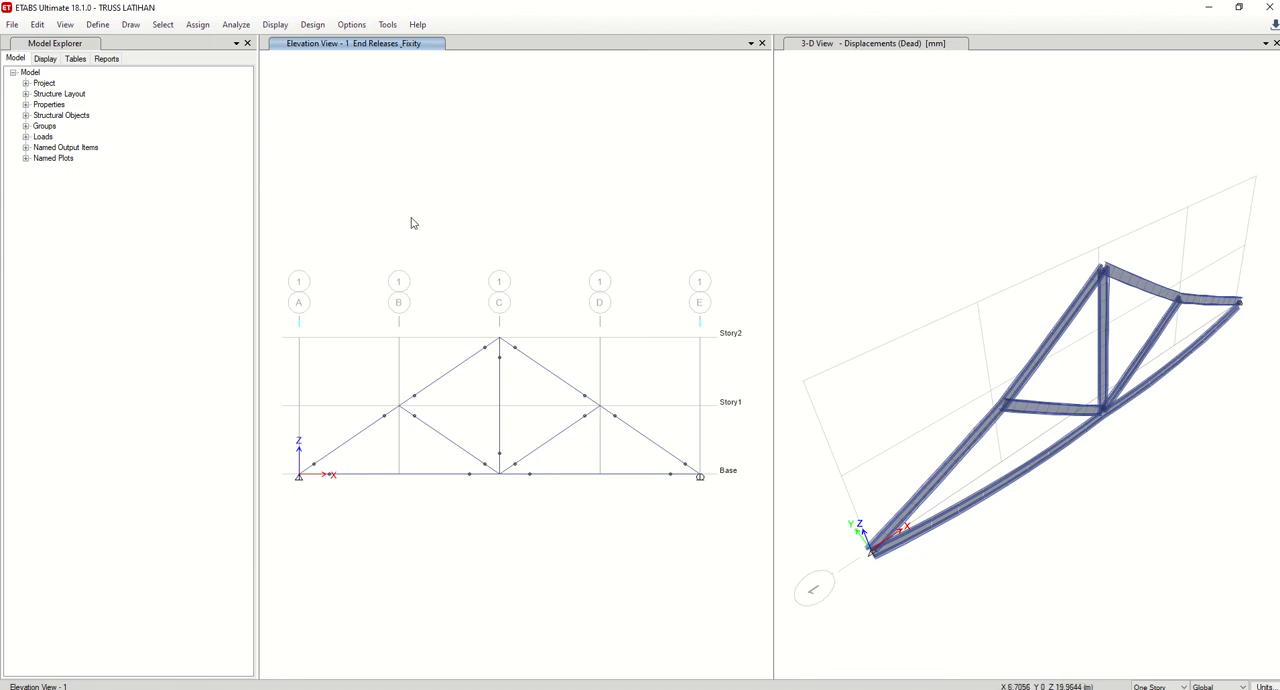
click(278, 27)
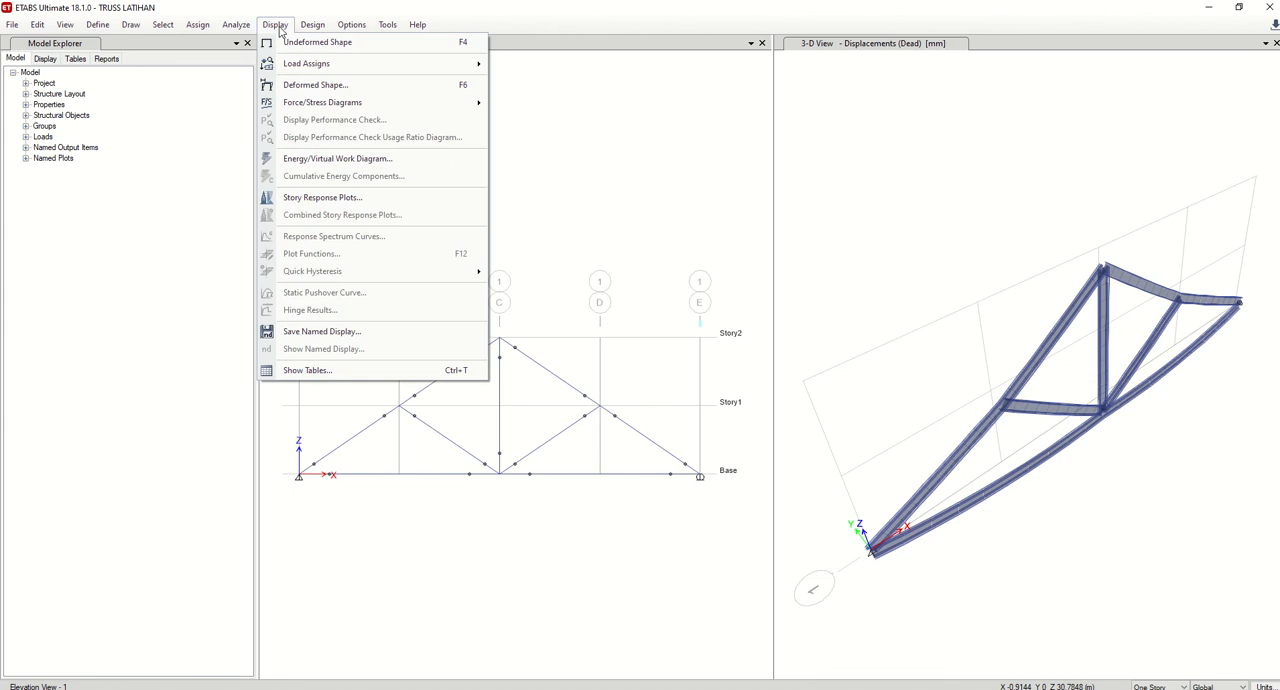
mouse_move(330, 106)
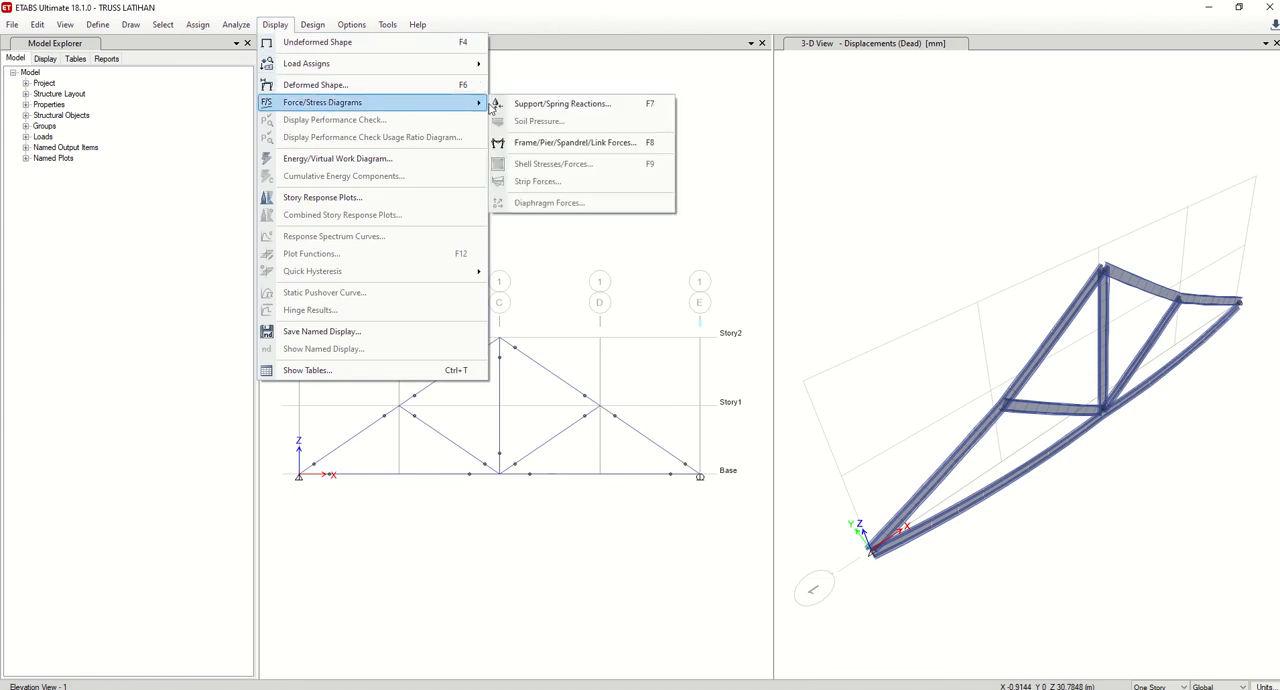
click(565, 142)
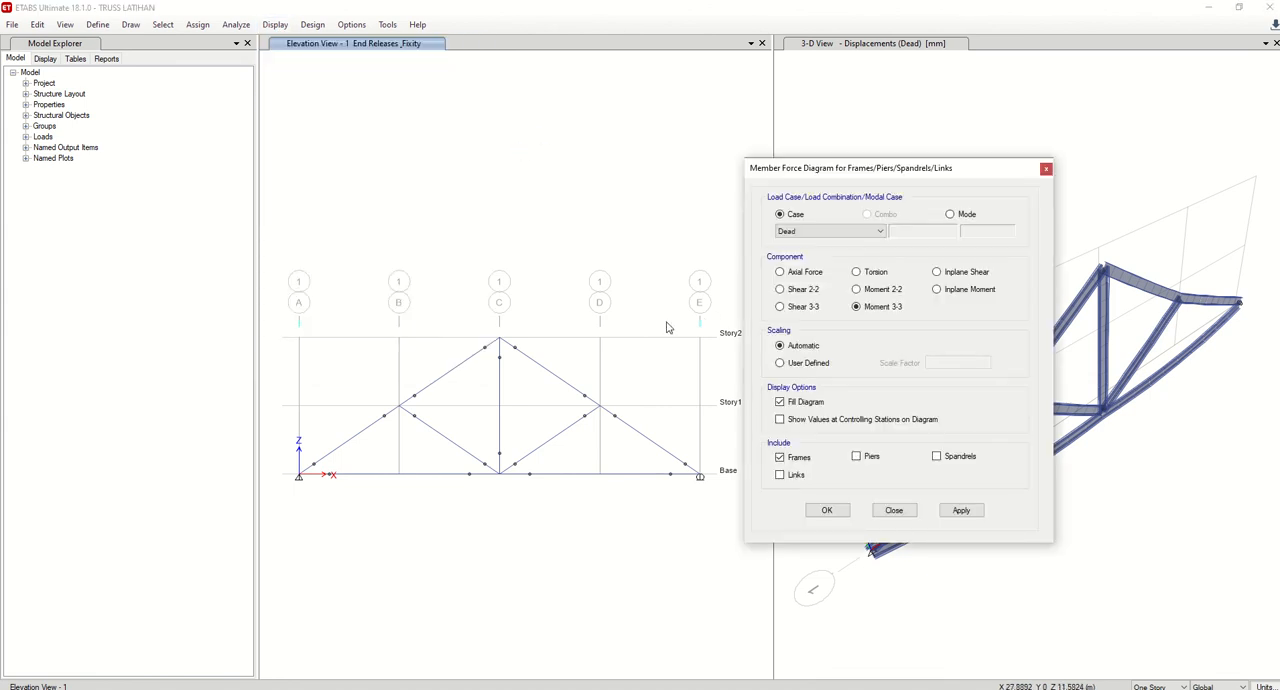
click(960, 510)
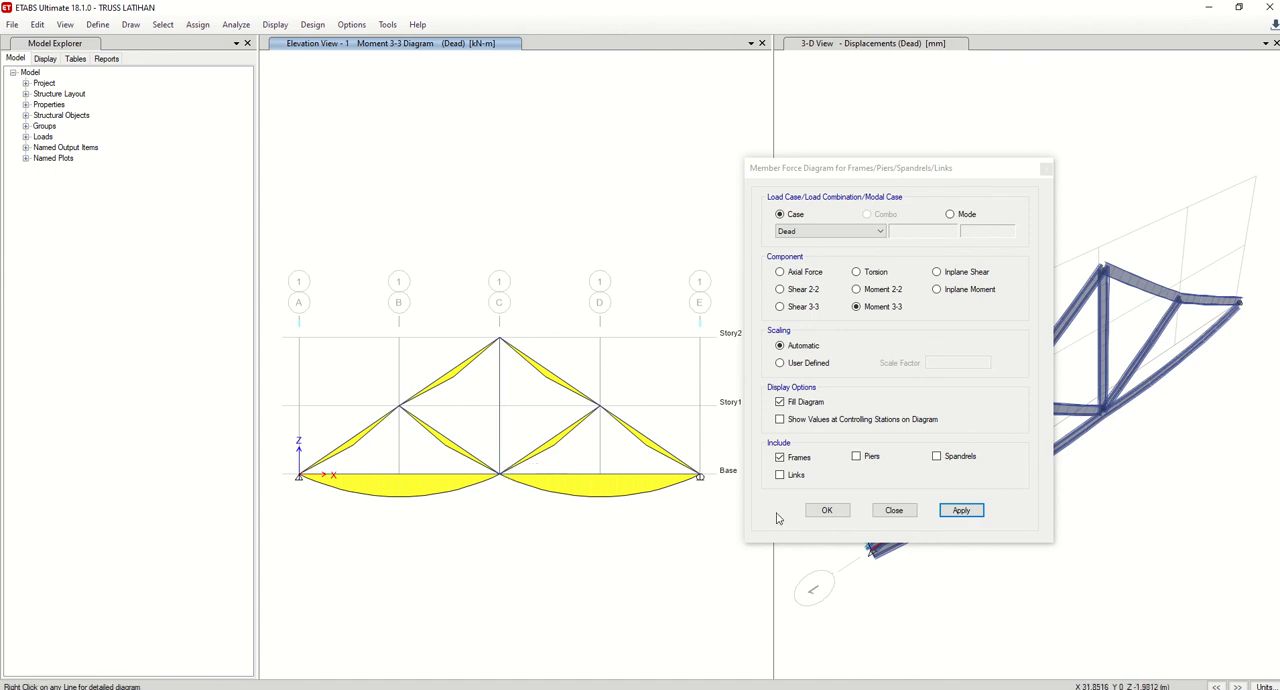
click(895, 513)
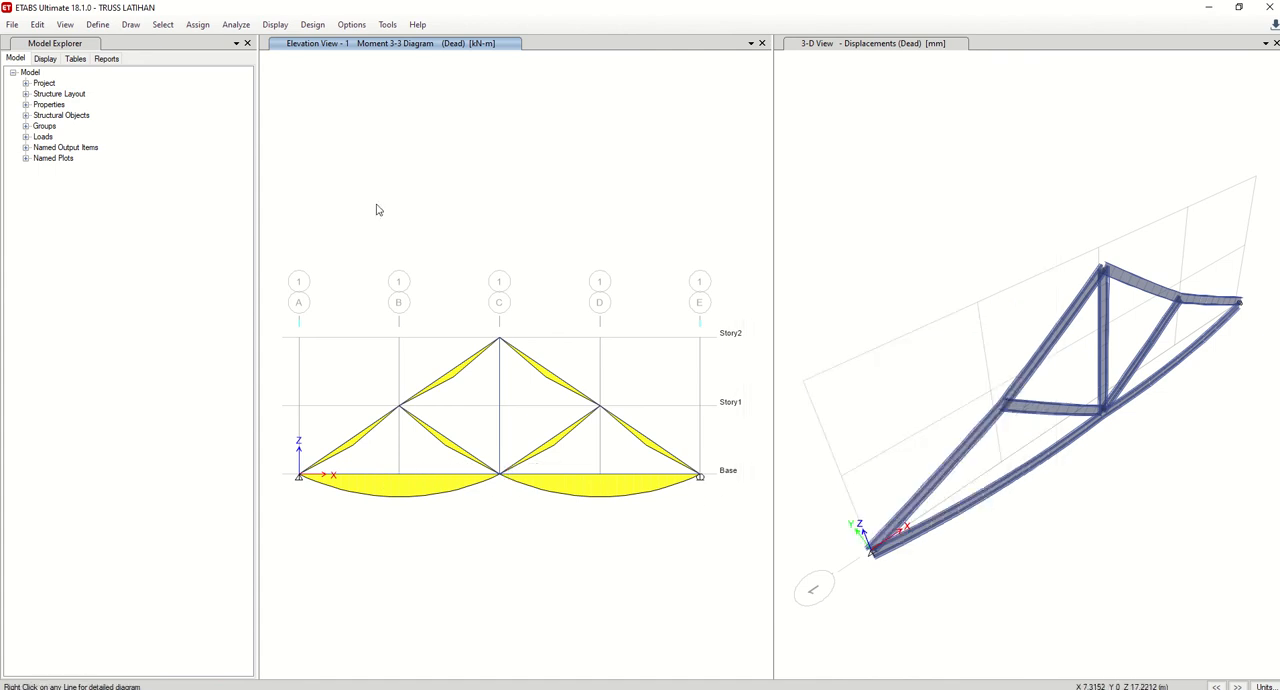
Unlock the model and check the section and release assignments of the sloping chord member between grids D and E.
click(237, 27)
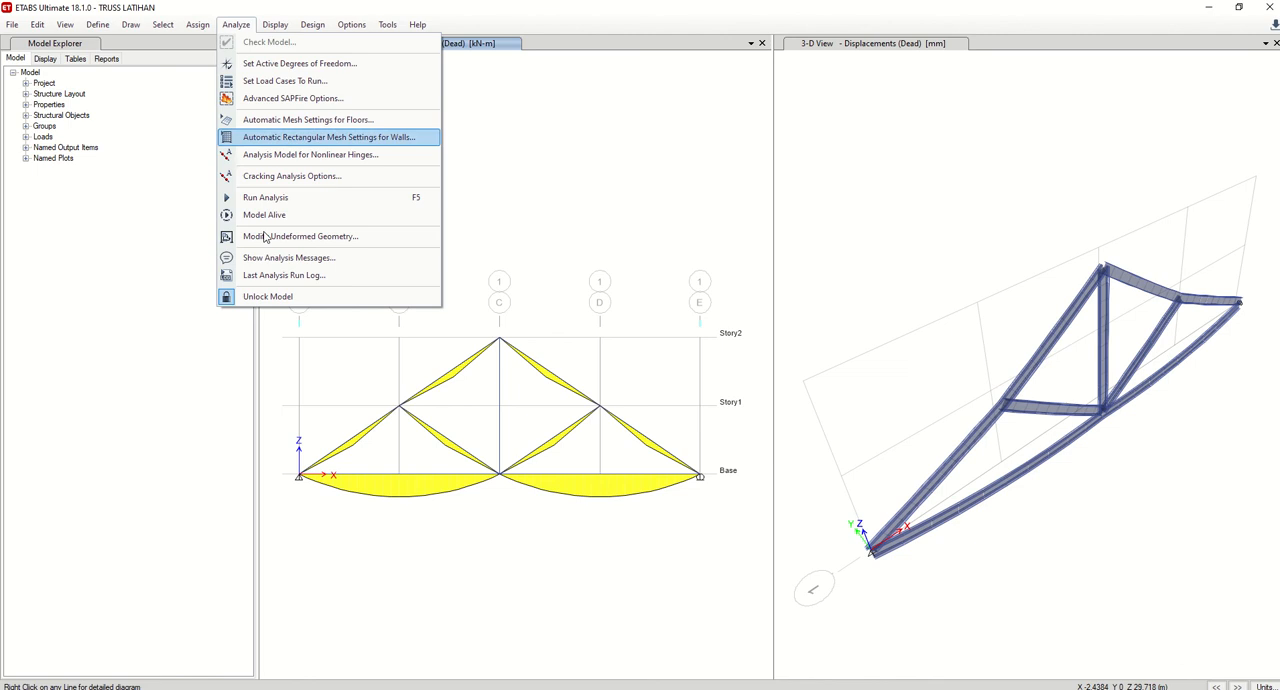
click(271, 305)
click(664, 404)
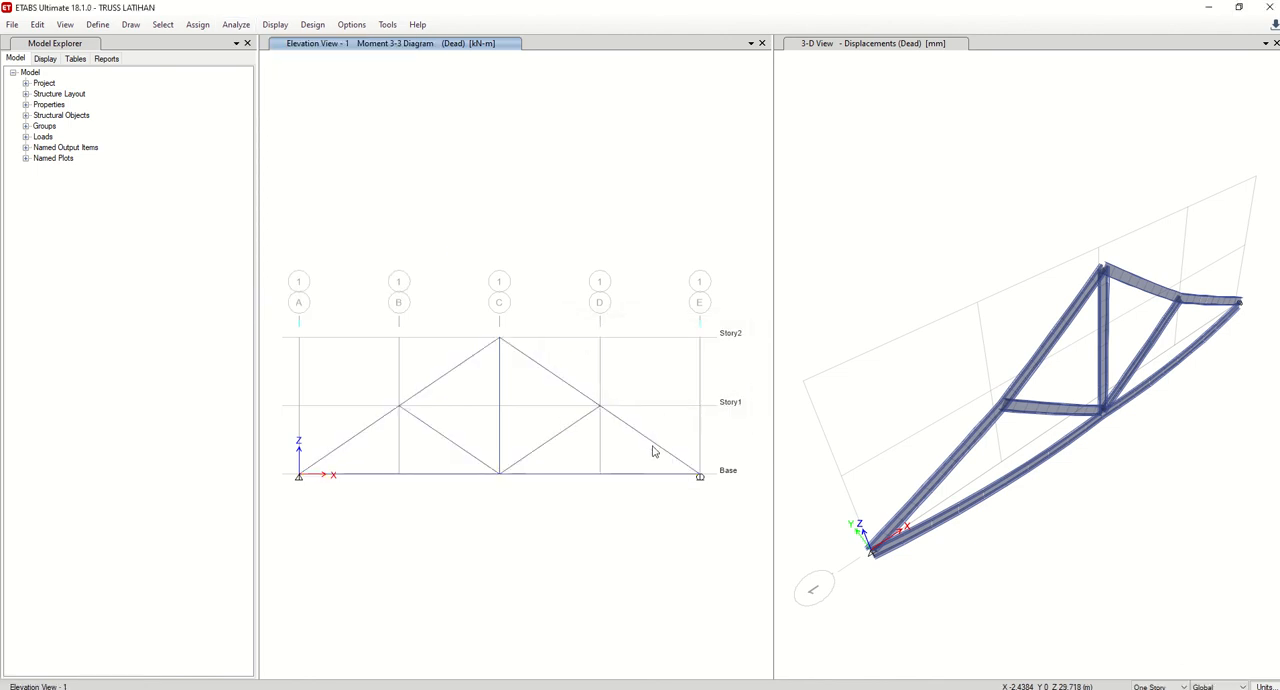
right_click(641, 439)
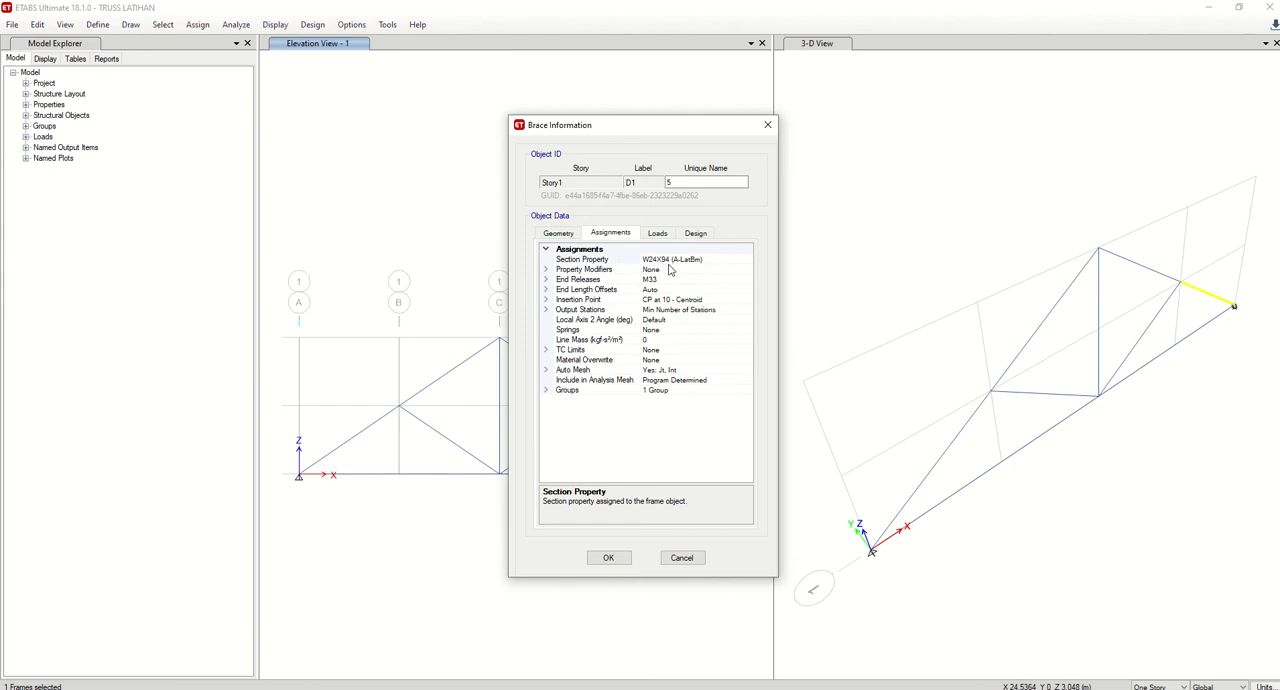
click(661, 560)
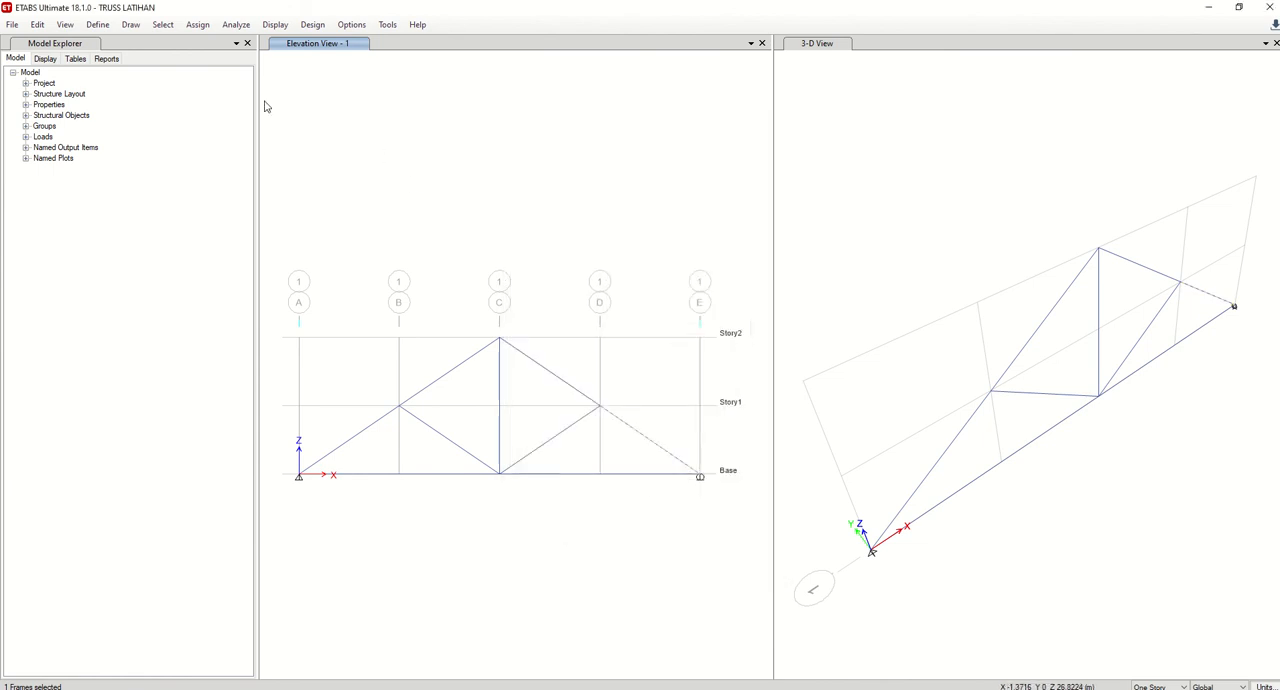
Assign the TRUSS frame section to all members of the truss.
click(101, 29)
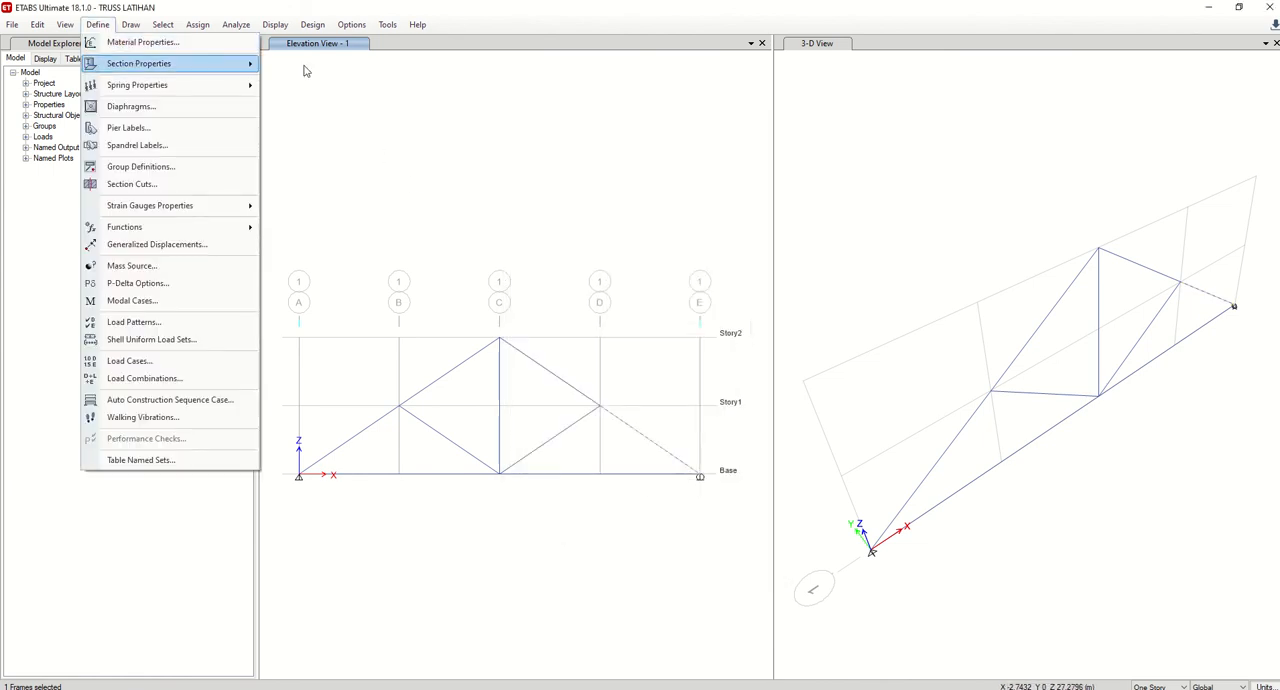
click(476, 122)
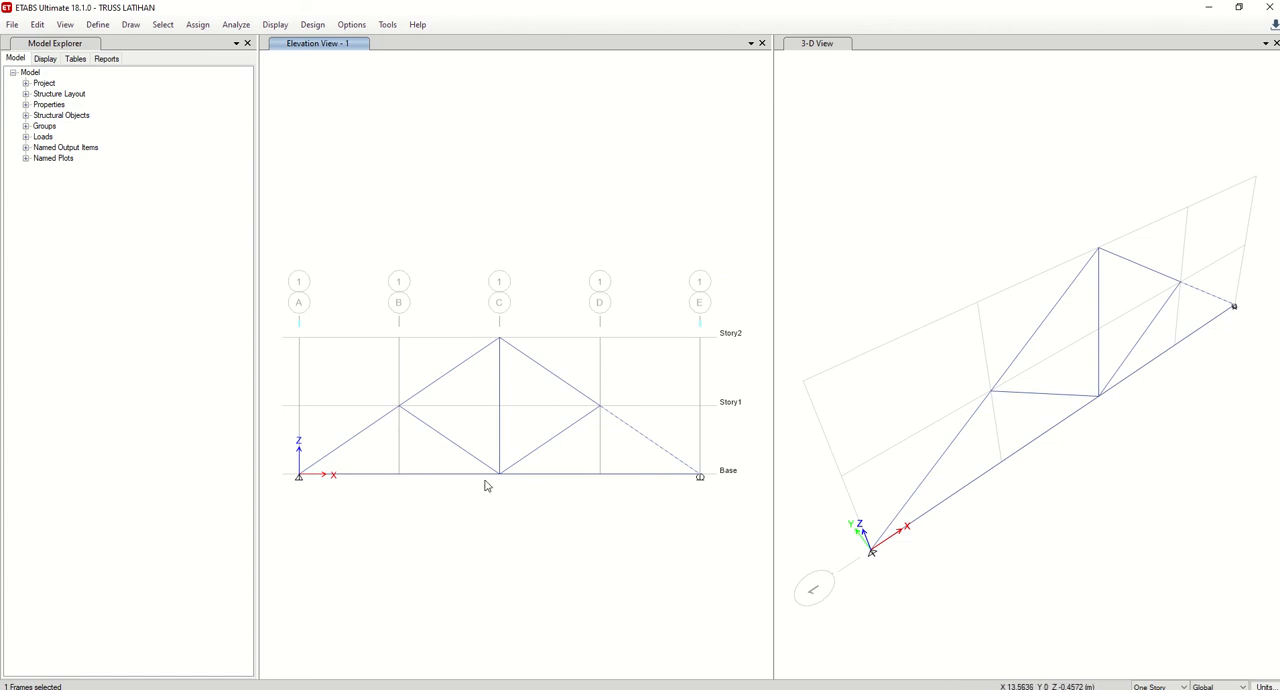
drag(275, 268, 720, 552)
click(199, 26)
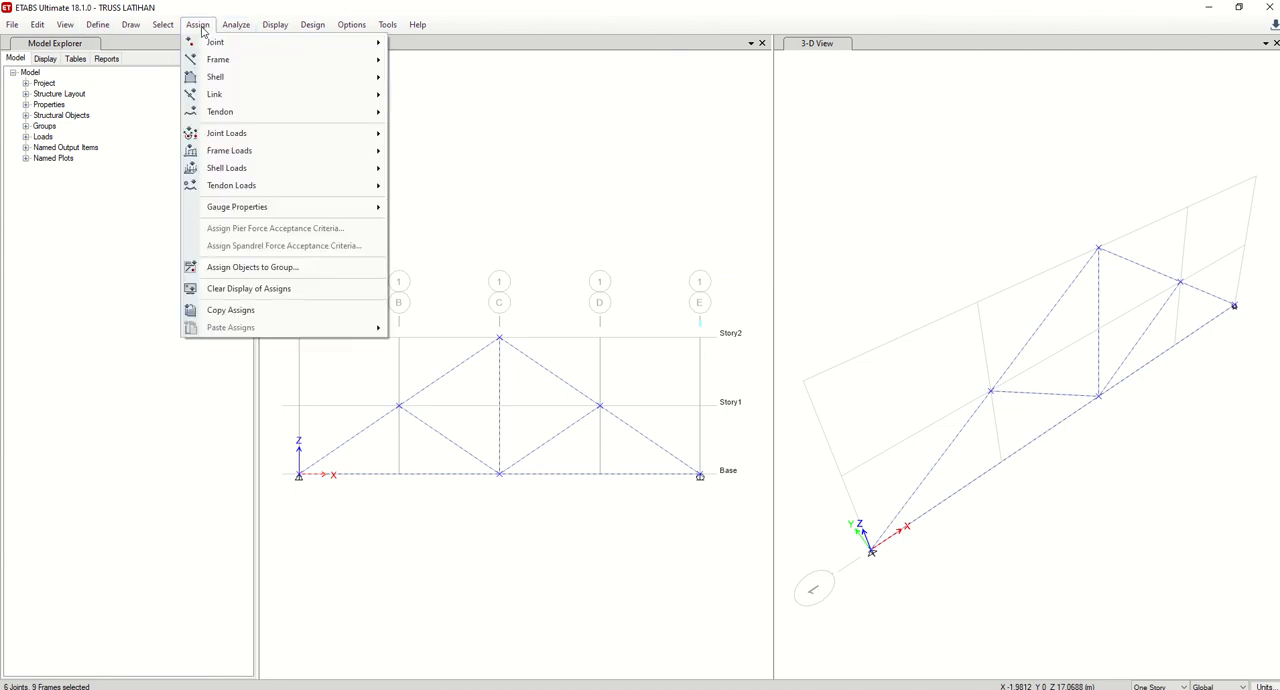
click(400, 65)
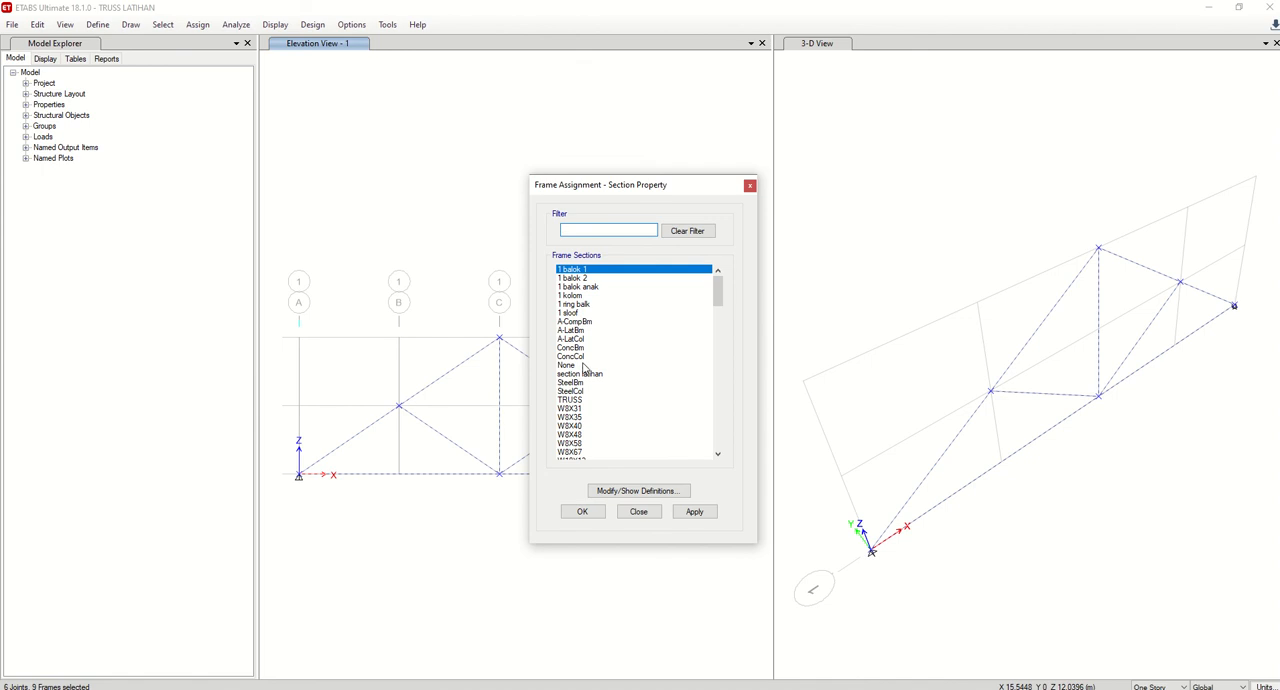
scroll(593, 355, down, 10)
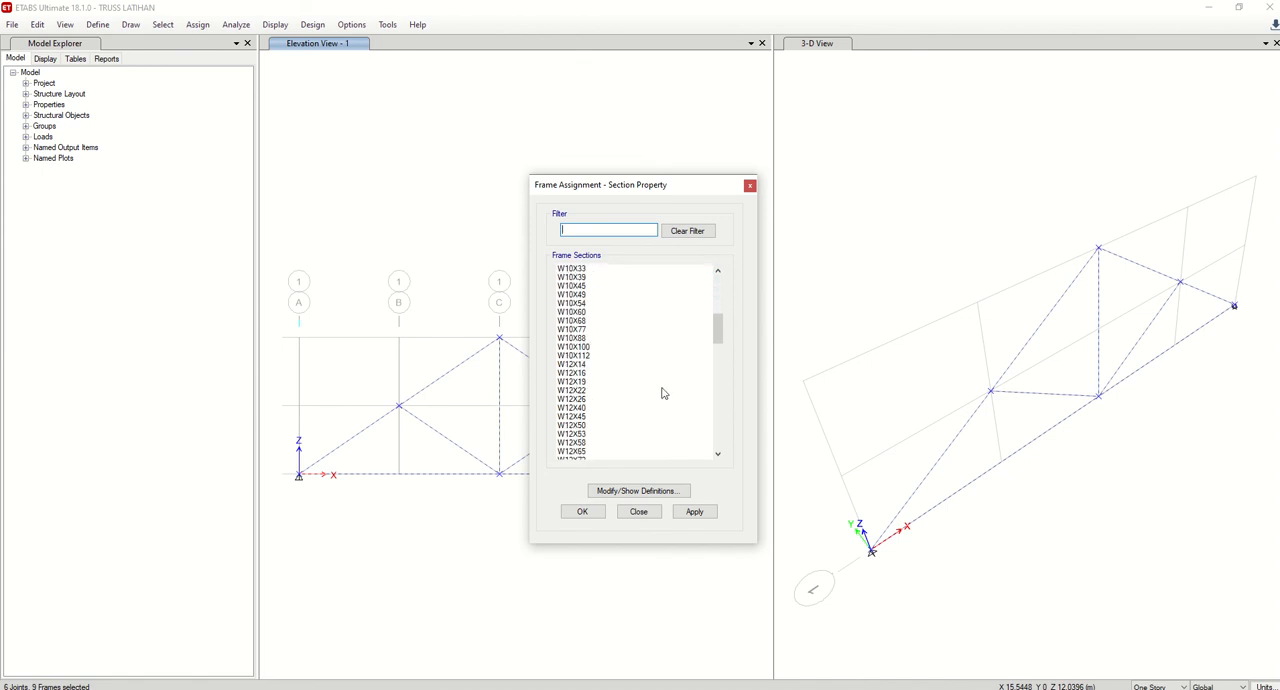
drag(717, 332, 720, 251)
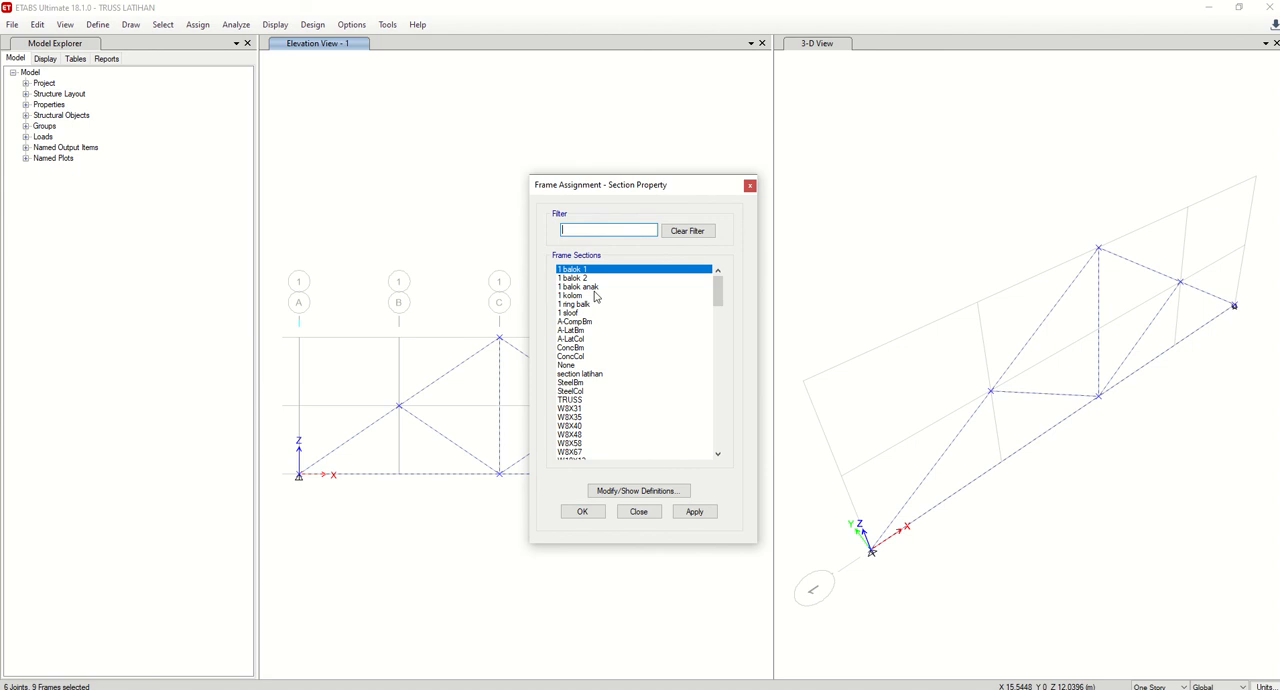
click(579, 405)
click(694, 511)
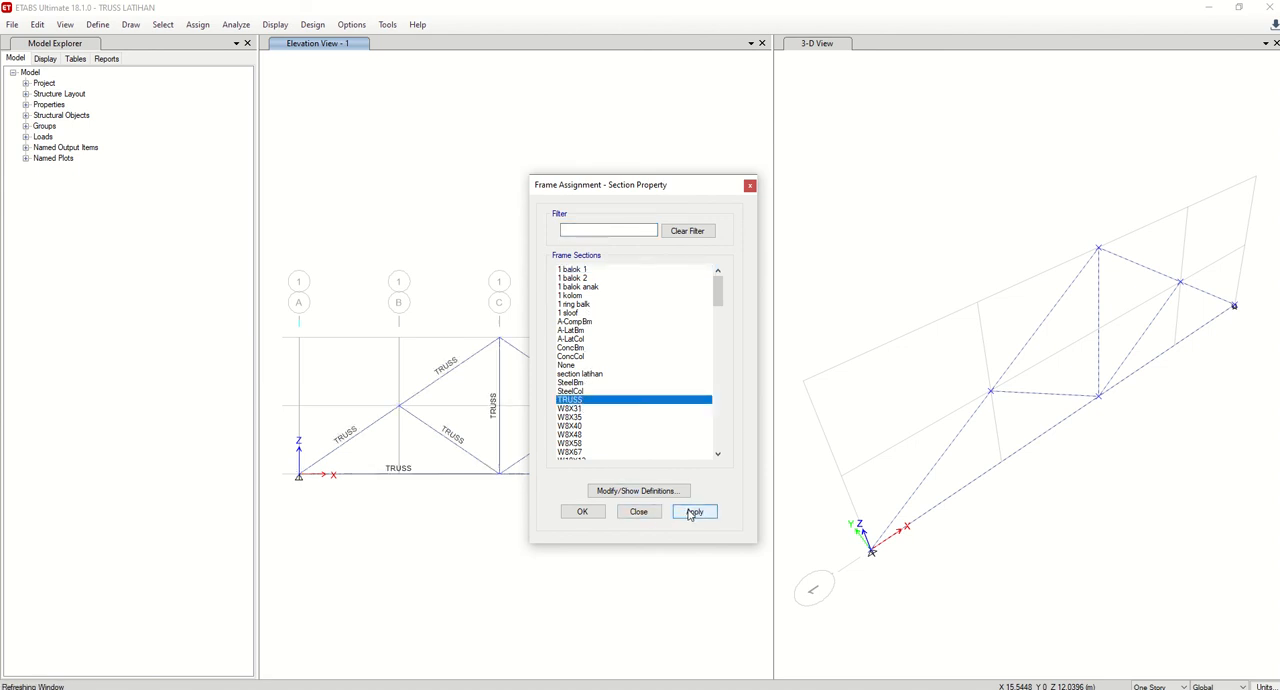
click(582, 511)
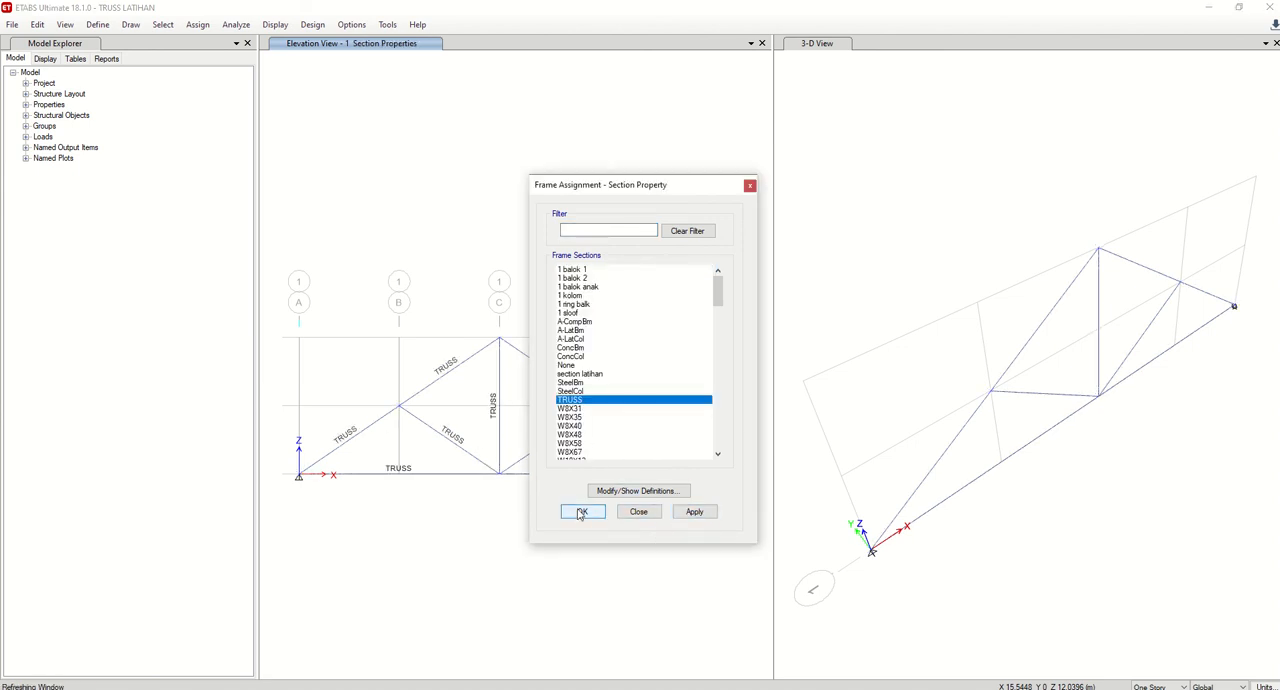
Rerun the analysis with the TRUSS section and dismiss the analysis messages.
click(236, 25)
click(248, 207)
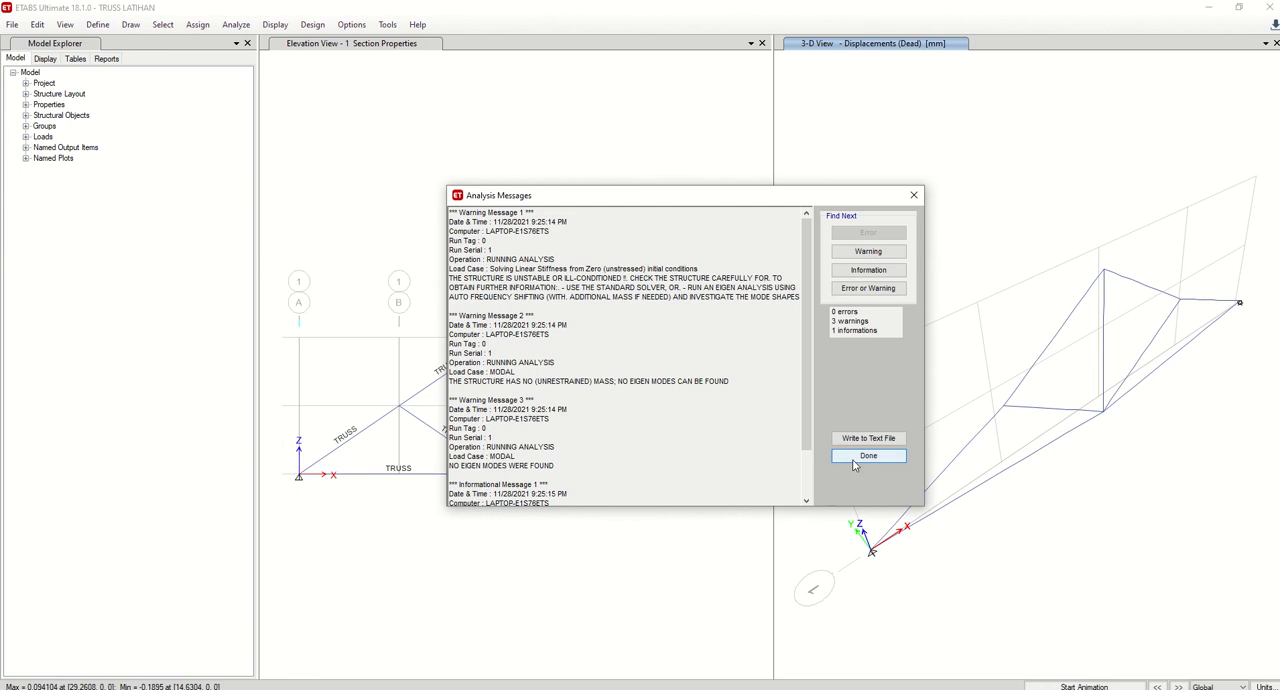
click(868, 456)
Show the Dead case Moment 3-3 diagram again in the elevation view for the reanalysed truss.
click(338, 42)
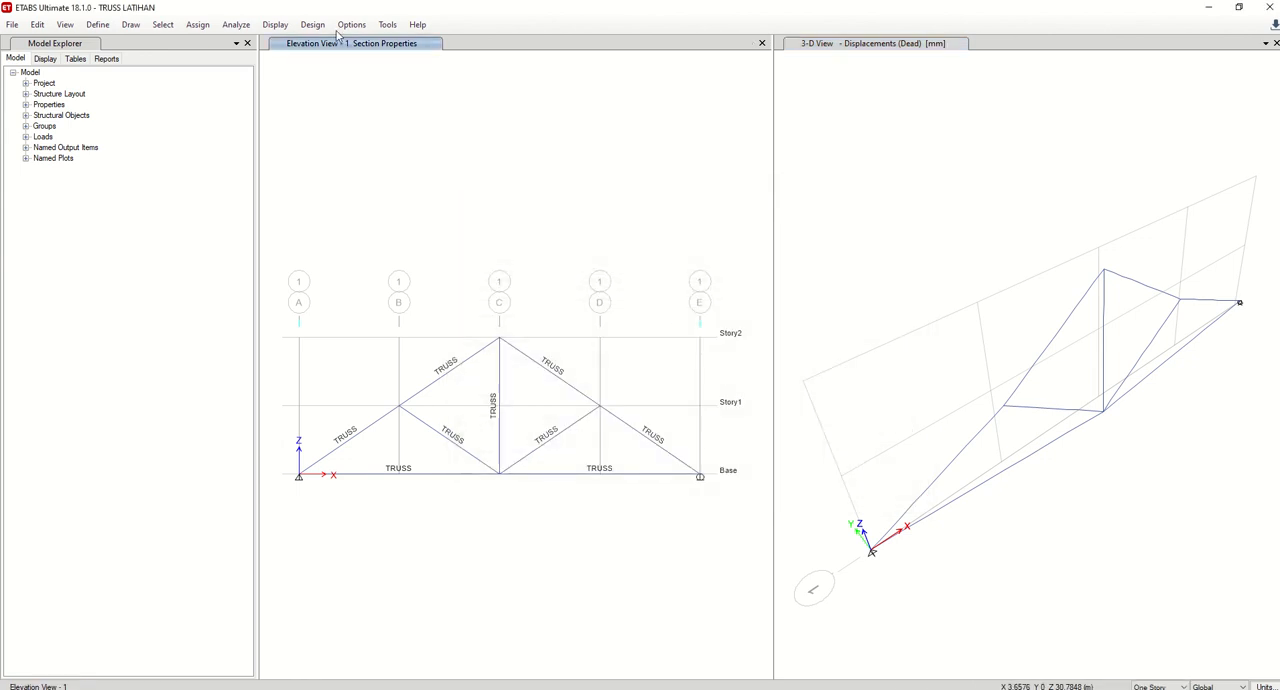
click(275, 24)
mouse_move(447, 103)
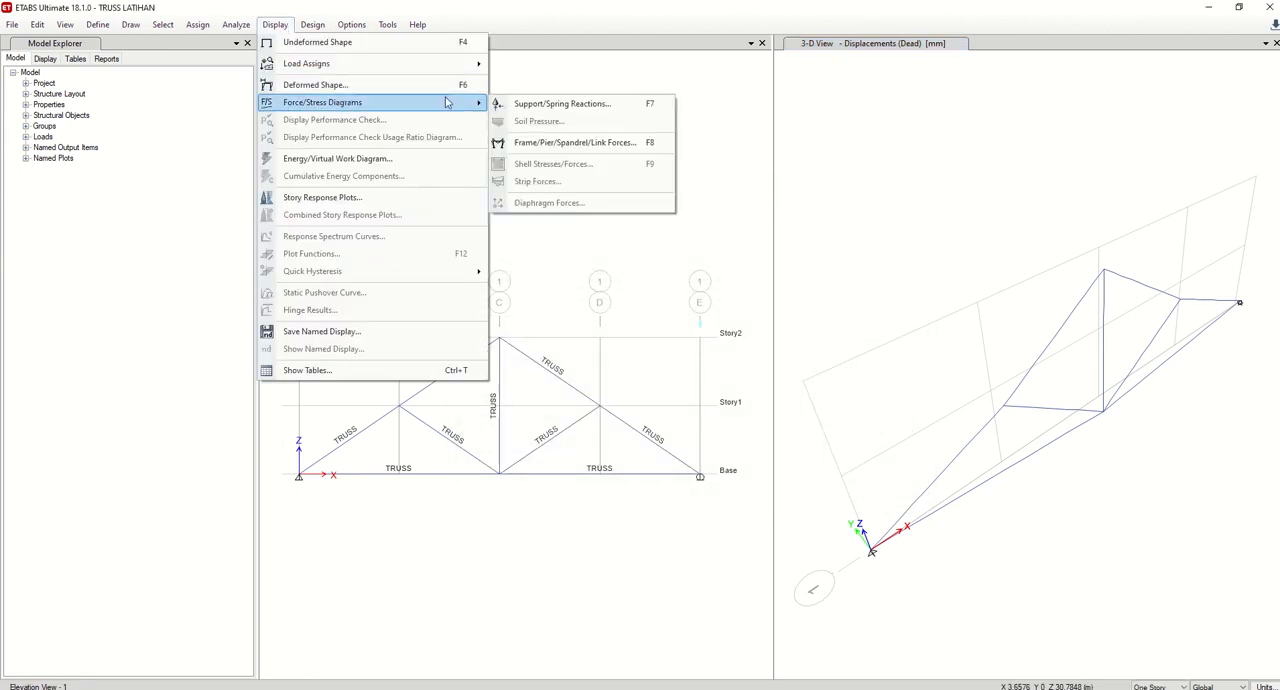
click(545, 142)
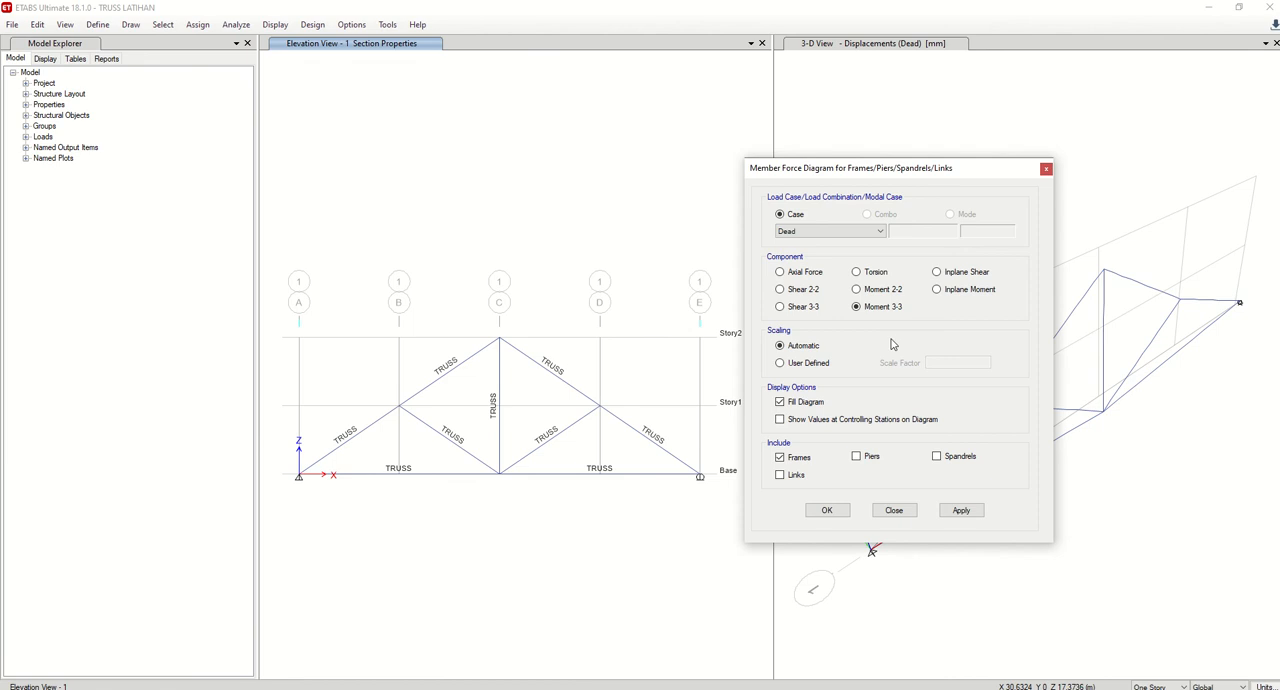
click(958, 510)
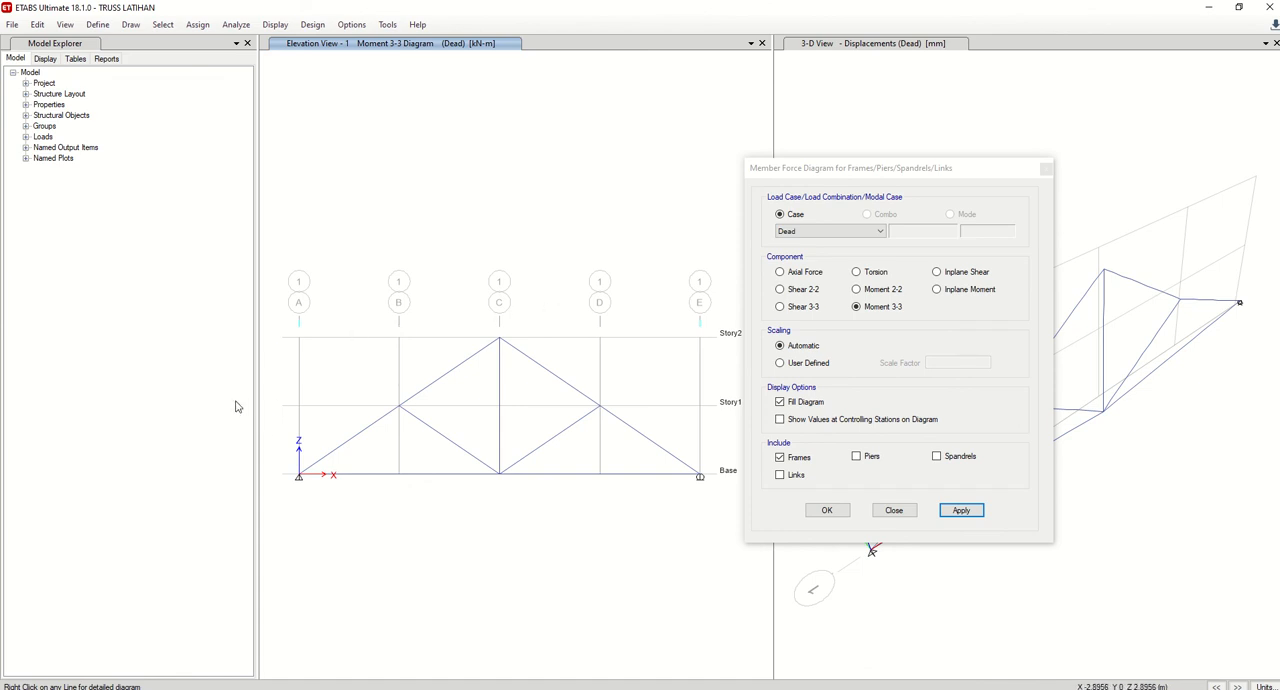
Display the Dead case Axial Force diagram in the elevation view, unfilled and with values shown at controlling stations.
click(806, 276)
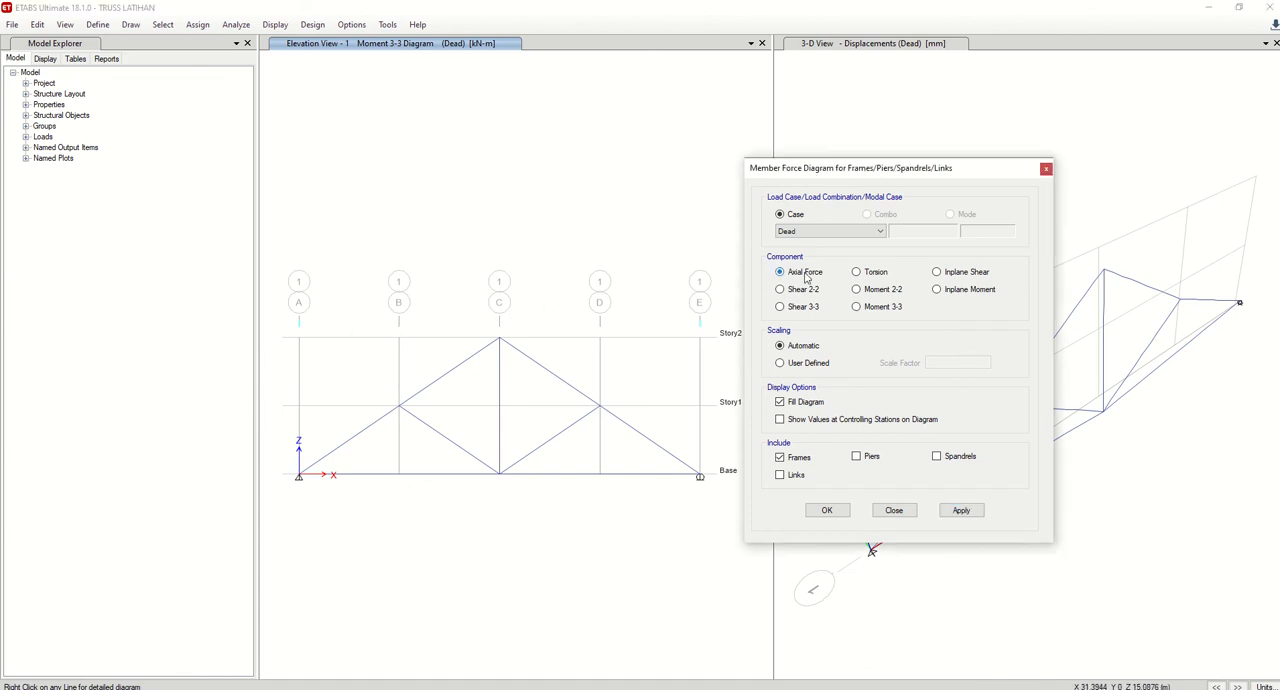
click(971, 513)
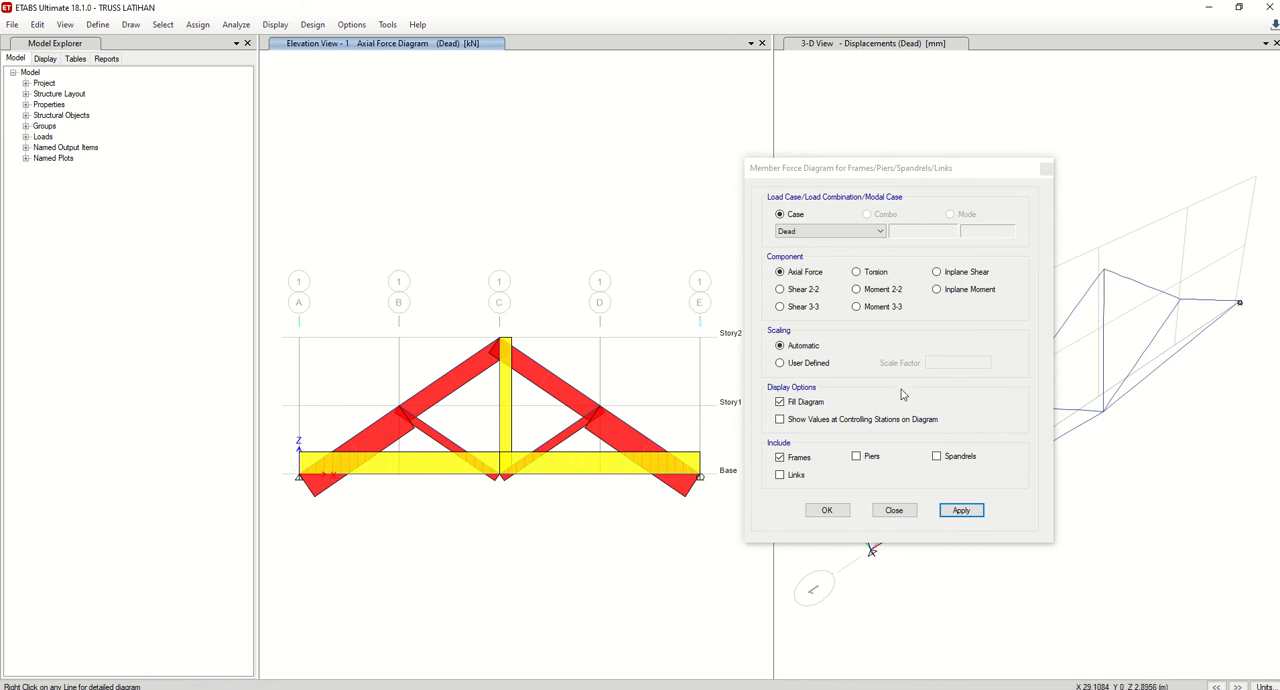
click(826, 424)
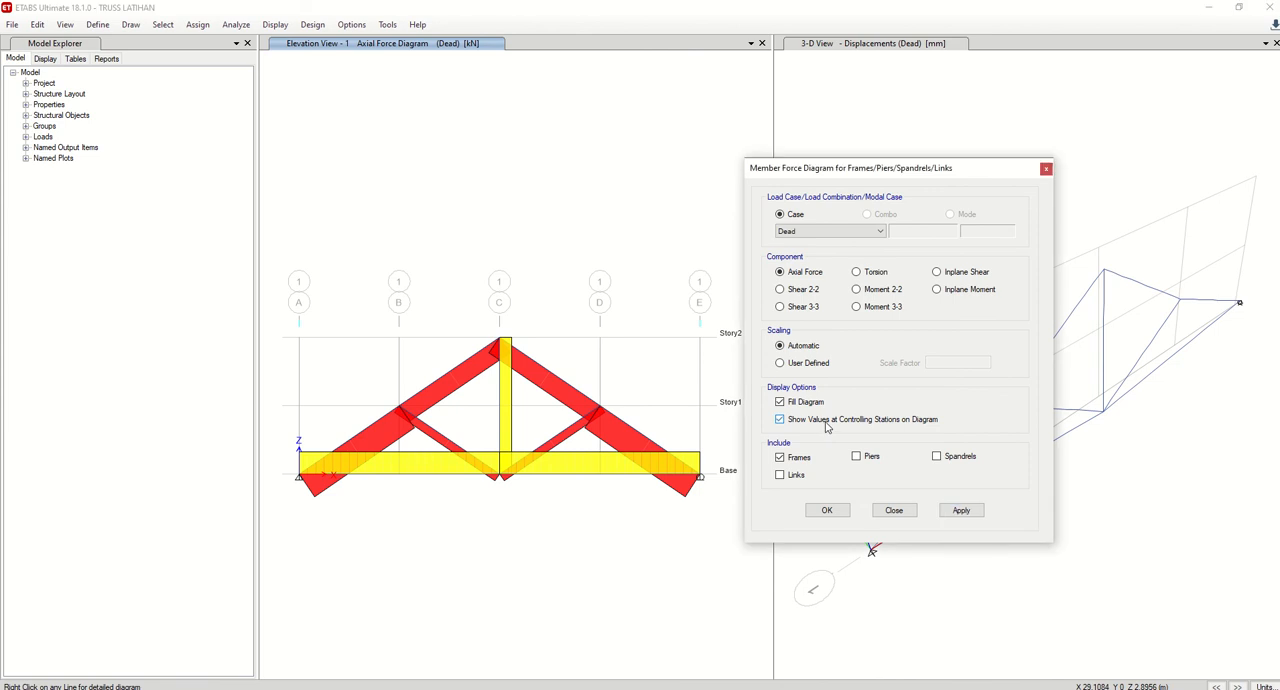
click(818, 404)
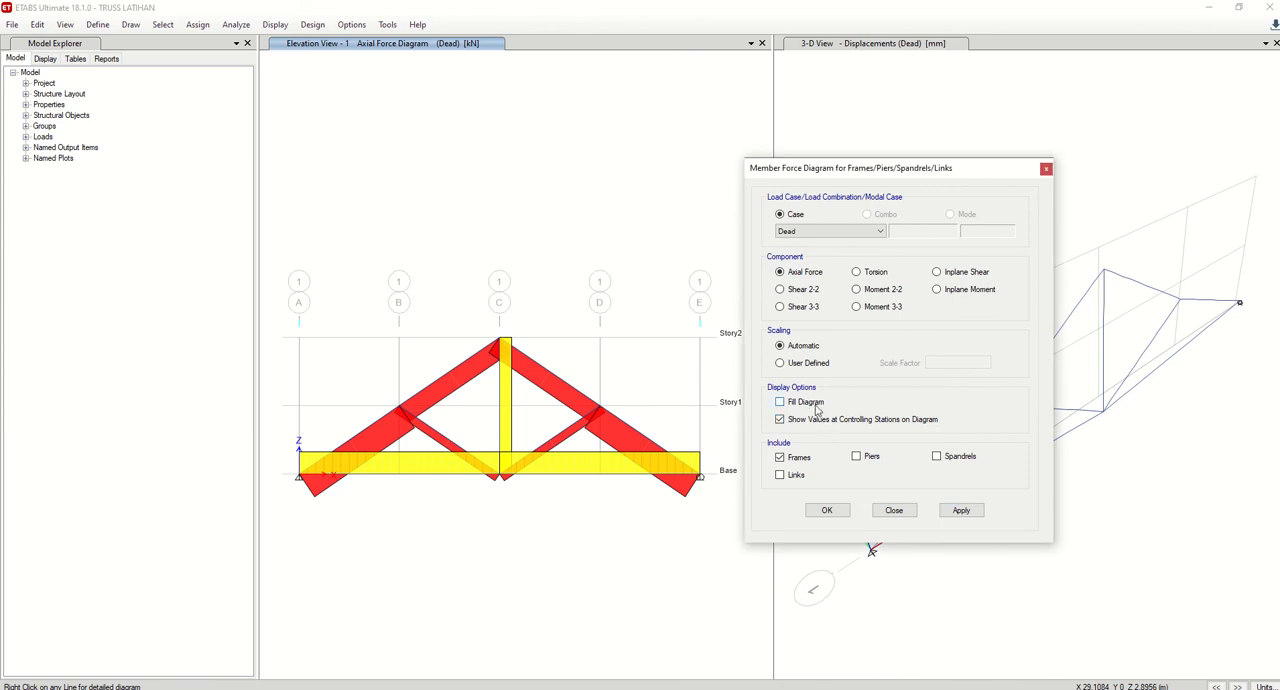
click(961, 511)
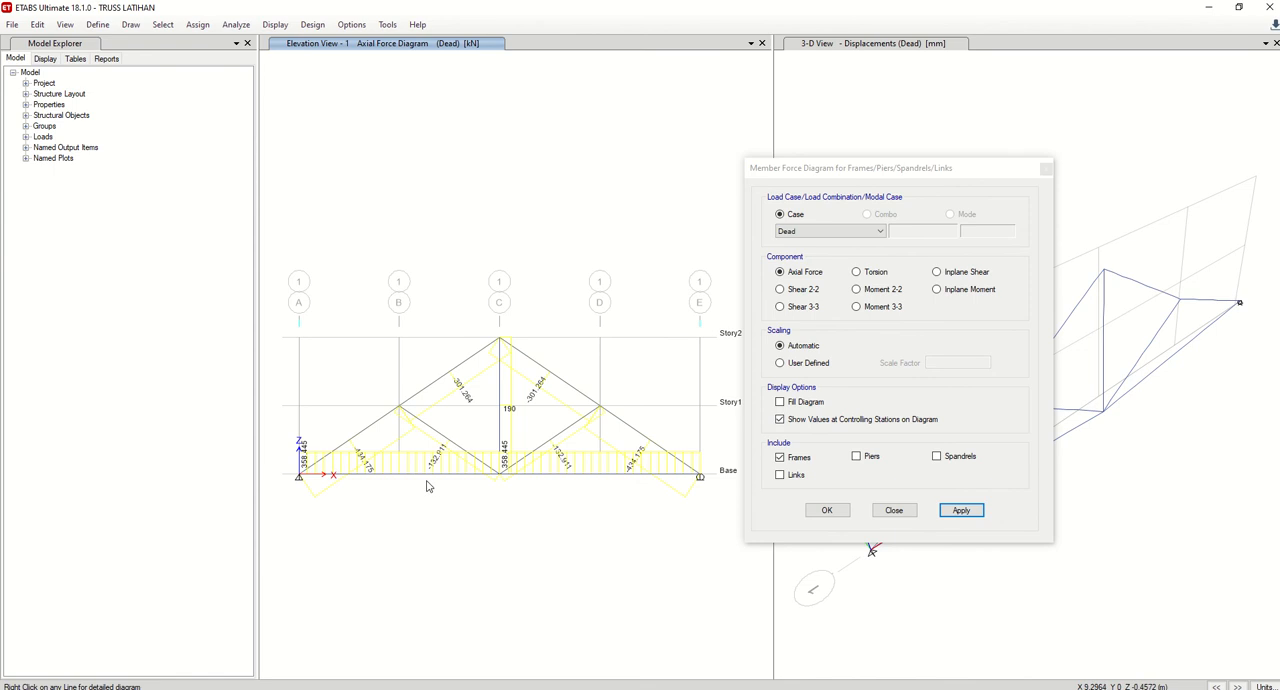
Examine the axial force values on the bottom chord, sloping chords, diagonals and central vertical, and close the member force diagram settings.
scroll(420, 490, up, 3)
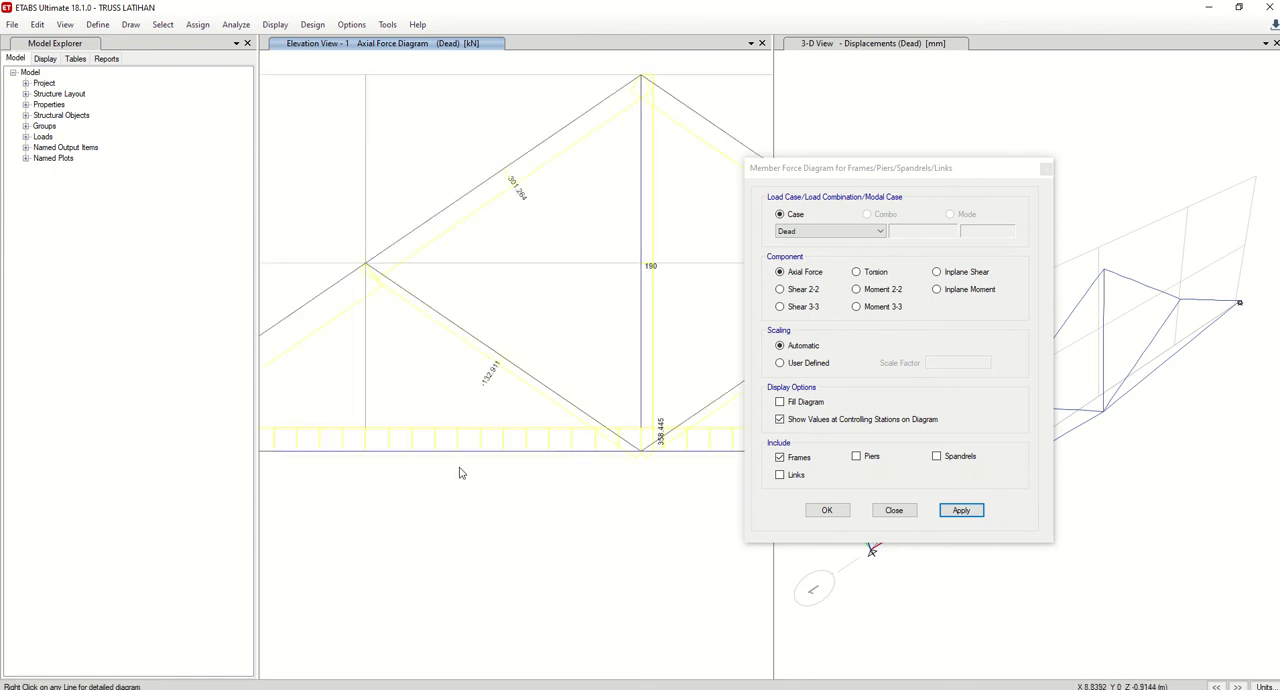
mouse_move(662, 458)
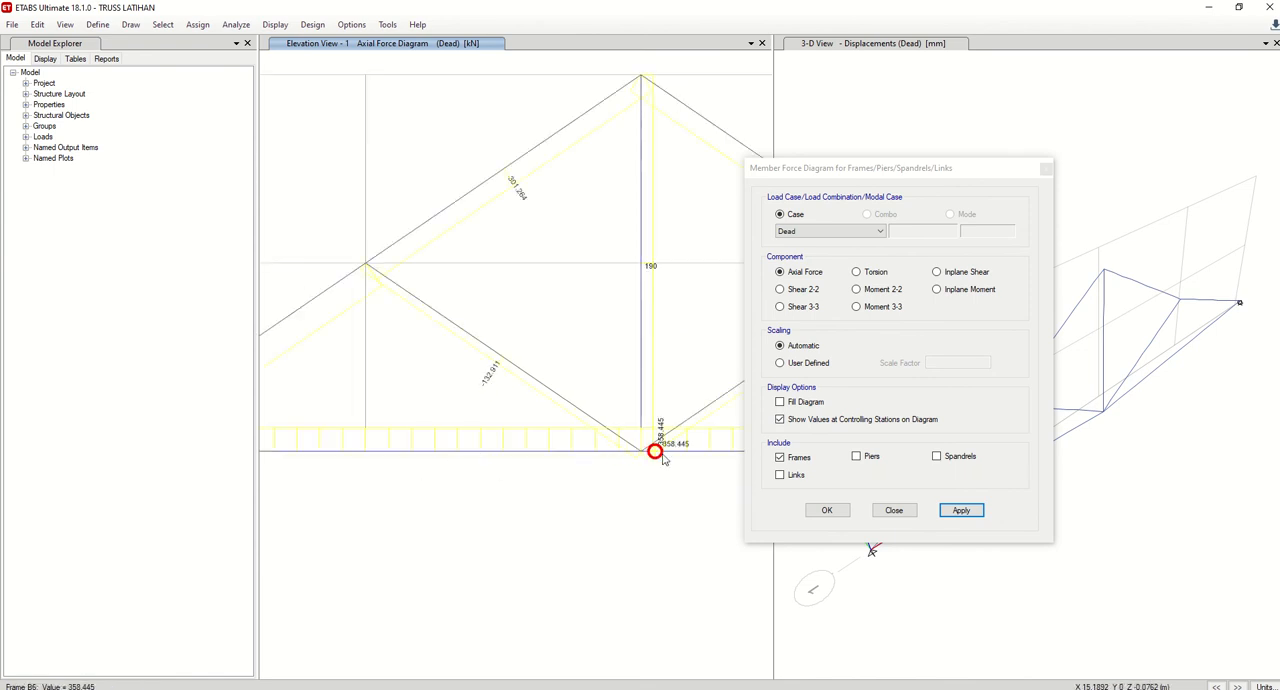
middle_drag(654, 463, 586, 446)
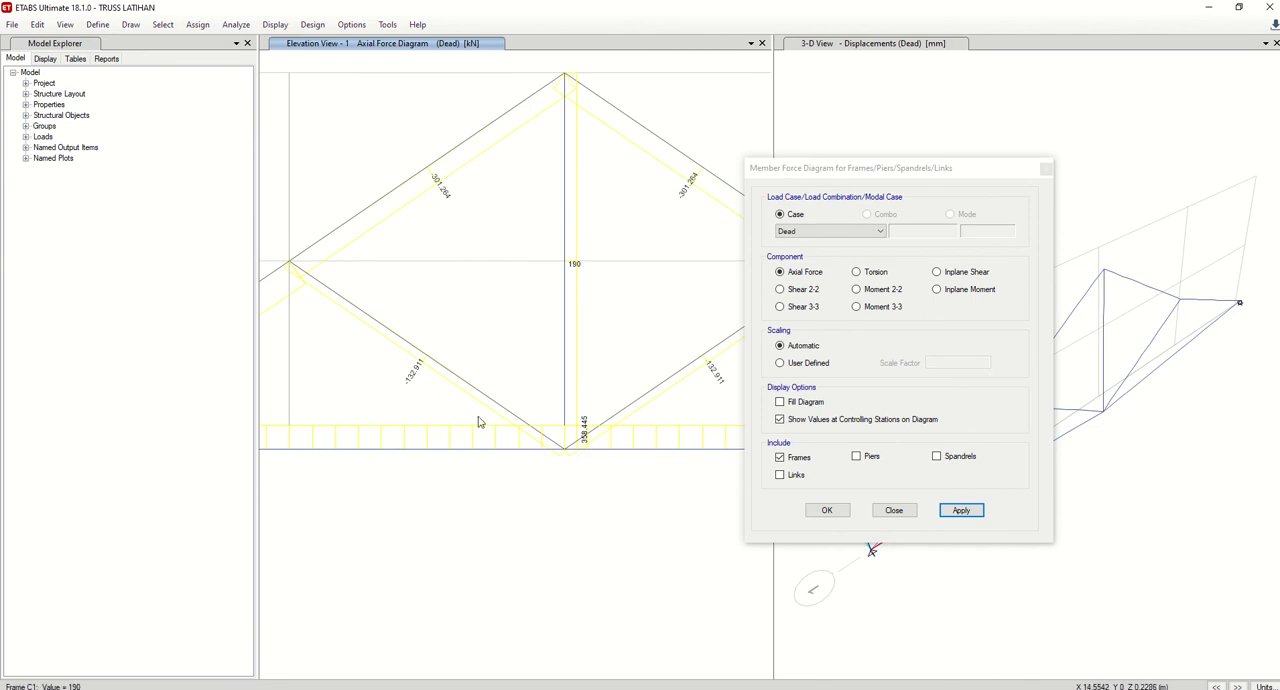
middle_drag(478, 422, 603, 431)
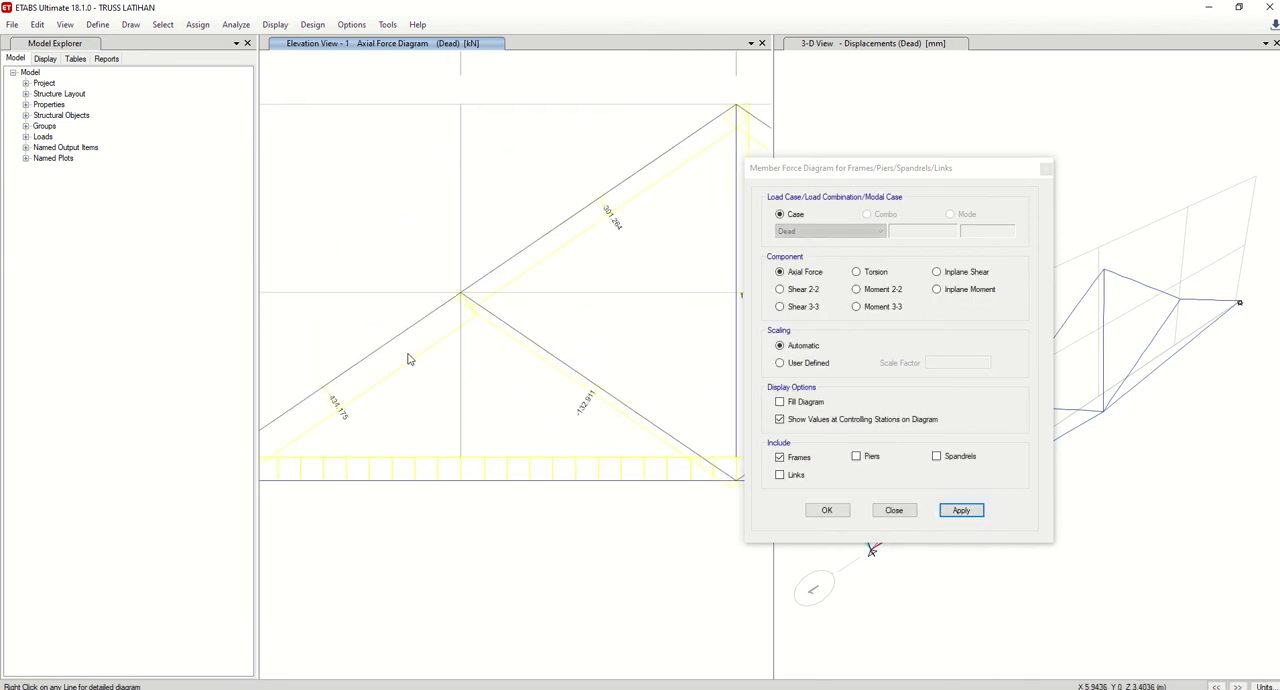
scroll(408, 359, down, 3)
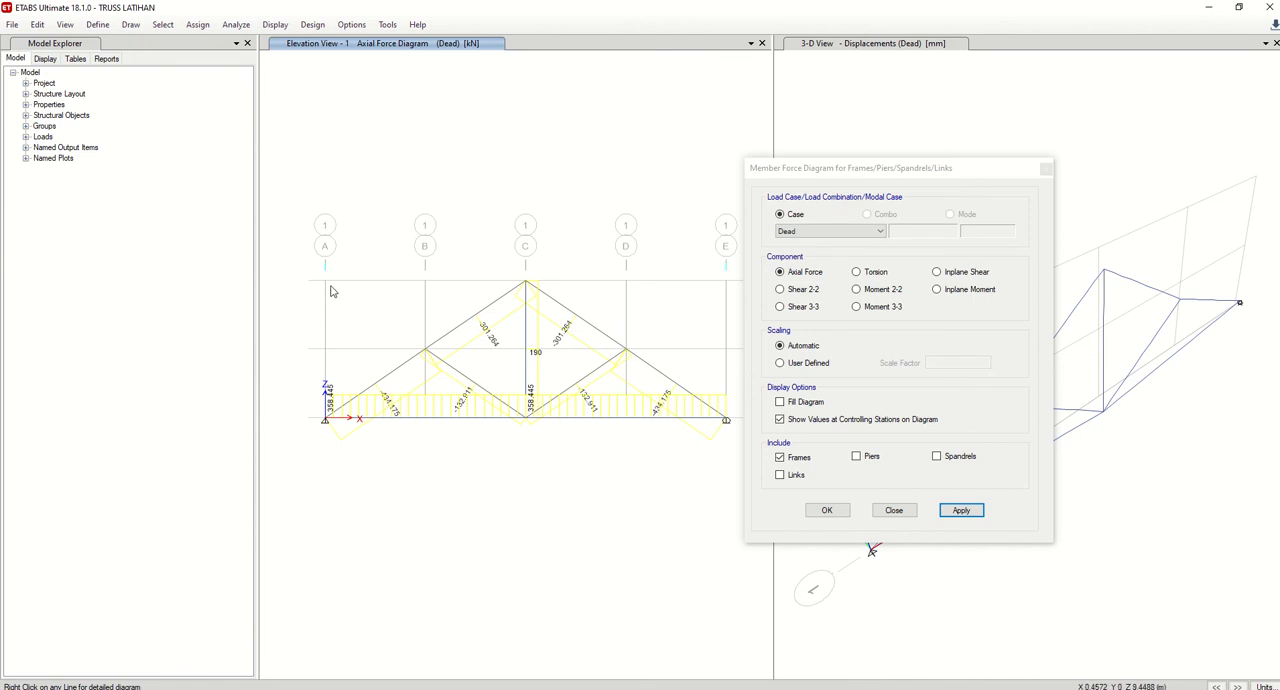
middle_drag(582, 315, 587, 334)
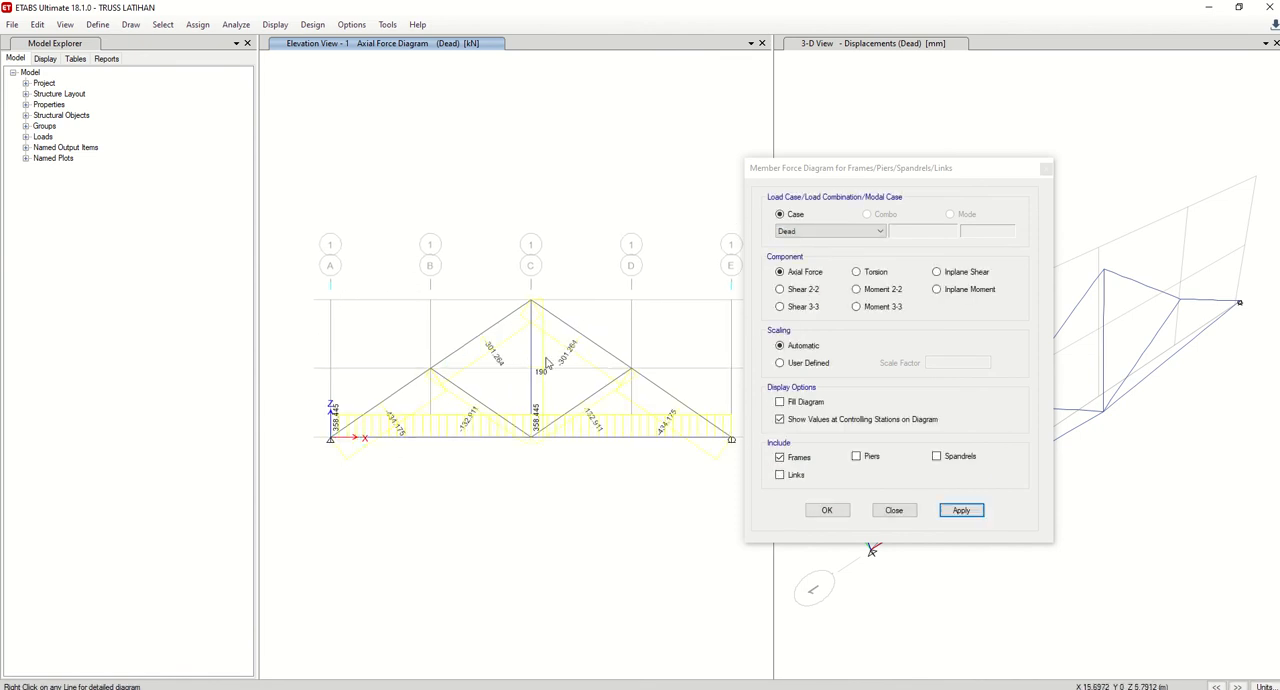
middle_drag(581, 438, 562, 420)
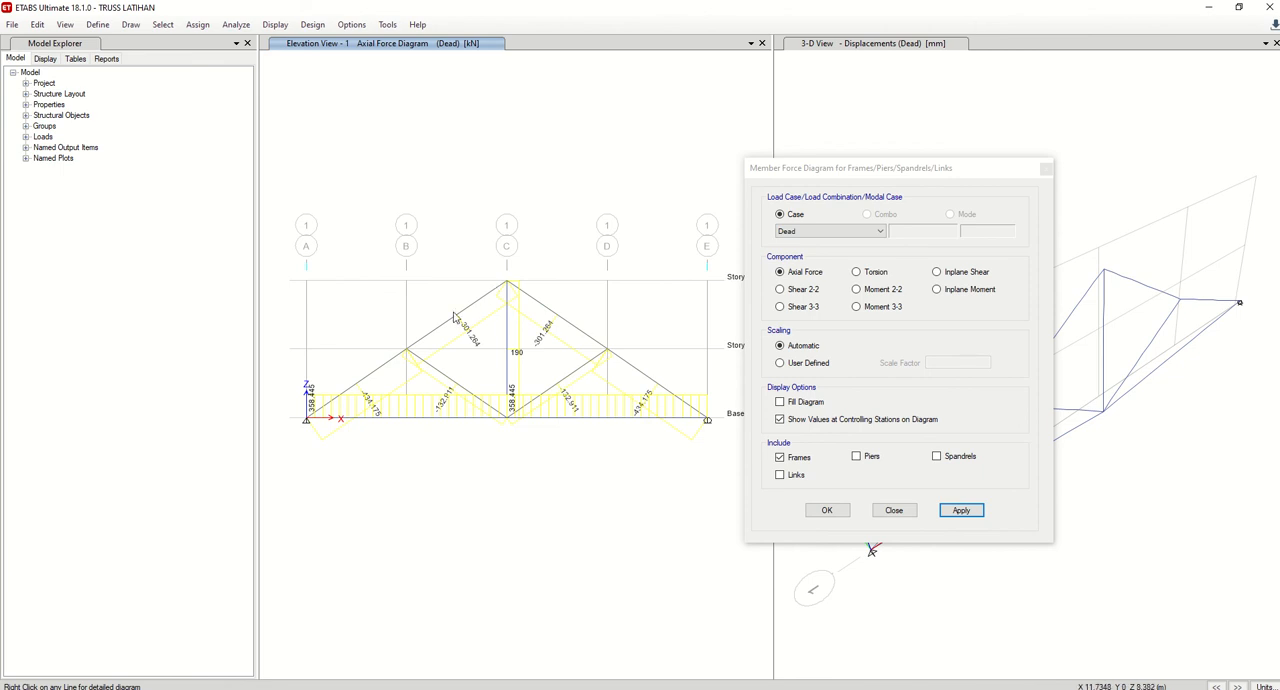
click(324, 405)
click(894, 512)
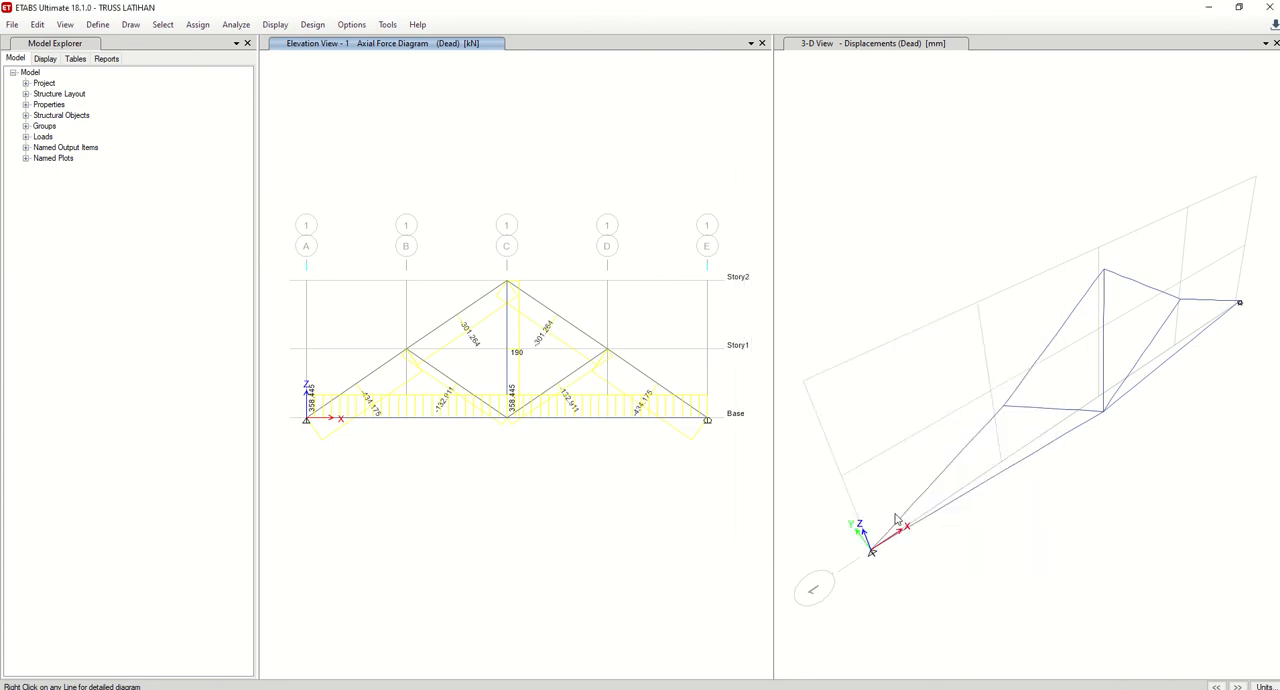